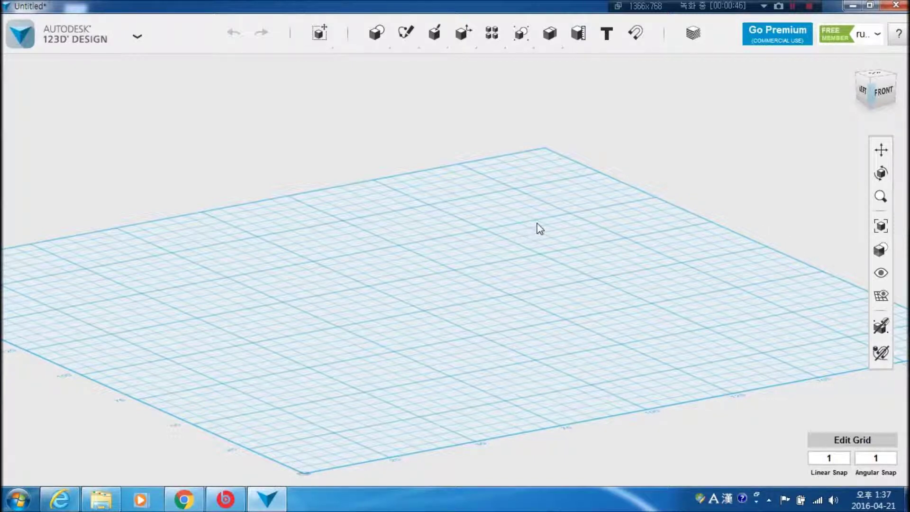
{"action": "middle_click_drag", "start_coordinate": [402, 339], "coordinate": [420, 366]}
{"action": "scroll", "coordinate": [464, 310], "scroll_direction": "down", "scroll_amount": 3}
{"action": "scroll", "coordinate": [469, 331], "scroll_direction": "up", "scroll_amount": 3}
{"action": "middle_click_drag", "start_coordinate": [469, 331], "coordinate": [522, 313]}
{"action": "scroll", "coordinate": [507, 271], "scroll_direction": "up", "scroll_amount": 3}
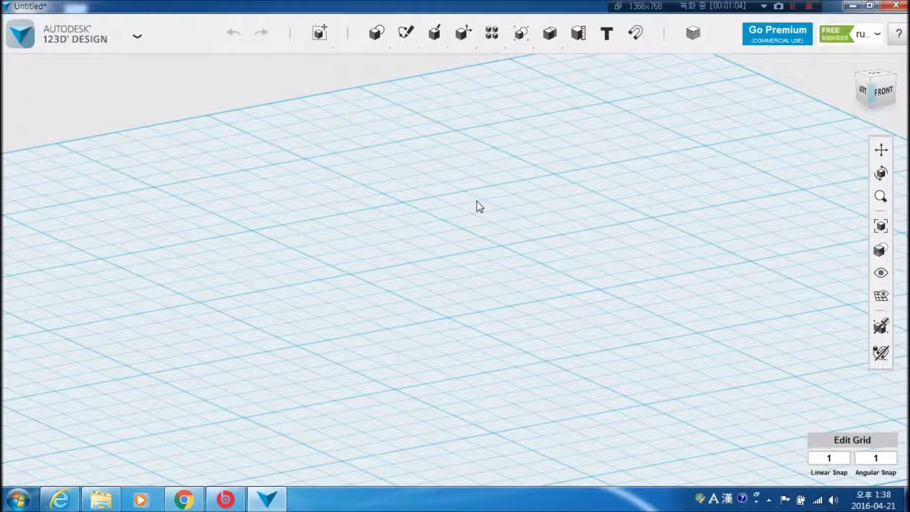
{"action": "scroll", "coordinate": [478, 209], "scroll_direction": "down", "scroll_amount": 2}
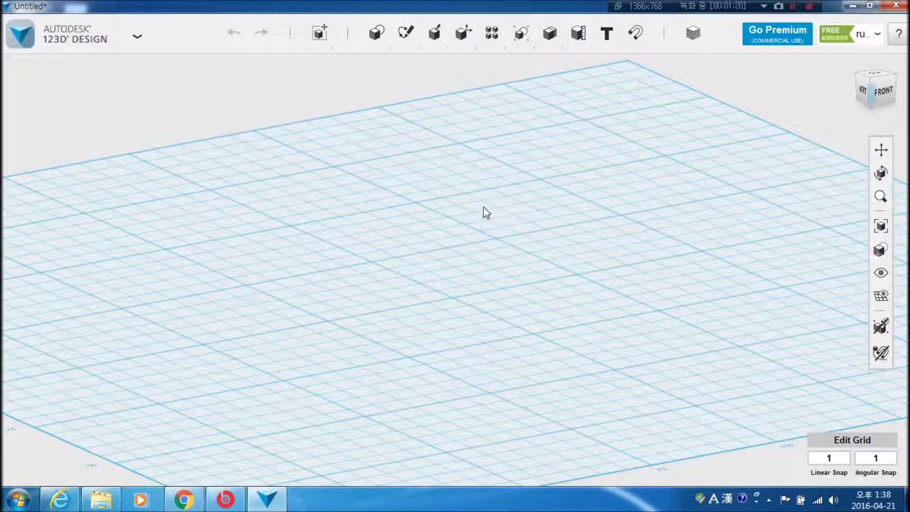
{"action": "middle_click_drag", "start_coordinate": [412, 270], "coordinate": [540, 242]}
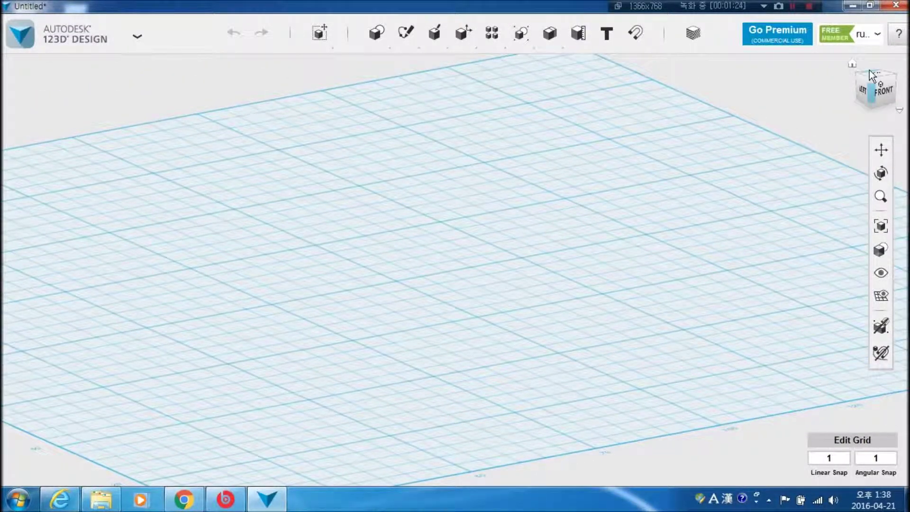
Switch to the top view and examine the empty work grid both close up and as a whole.
{"action": "left_click", "coordinate": [876, 74]}
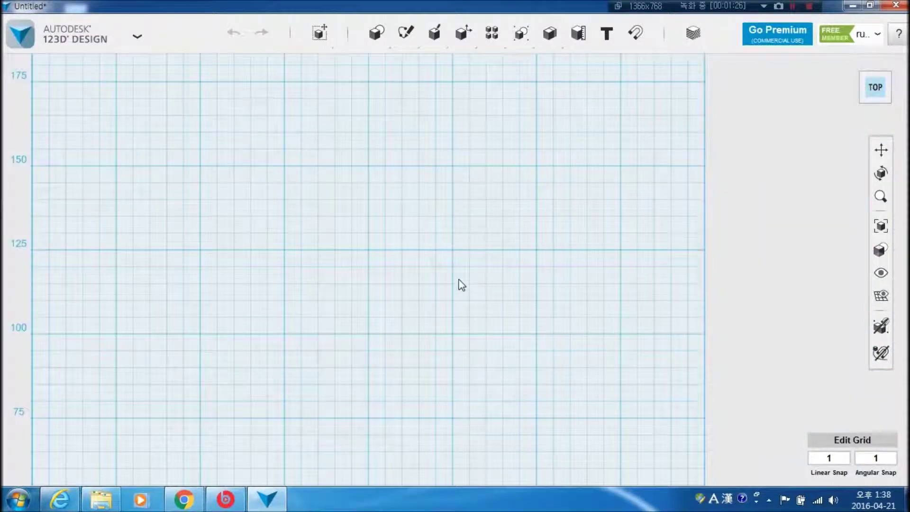
{"action": "middle_click_drag", "start_coordinate": [441, 201], "coordinate": [520, 205]}
{"action": "scroll", "coordinate": [493, 256], "scroll_direction": "down", "scroll_amount": 2}
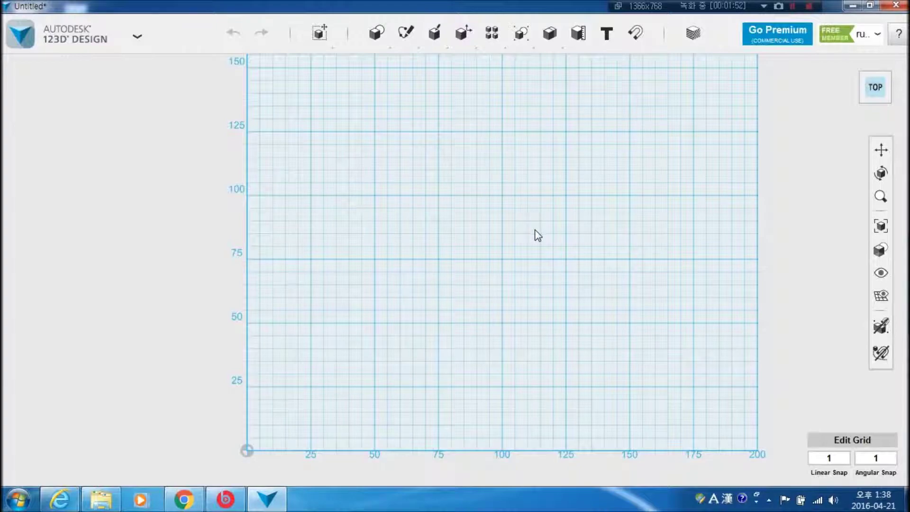
{"action": "scroll", "coordinate": [534, 230], "scroll_direction": "up", "scroll_amount": 3}
{"action": "middle_click_drag", "start_coordinate": [524, 182], "coordinate": [458, 248]}
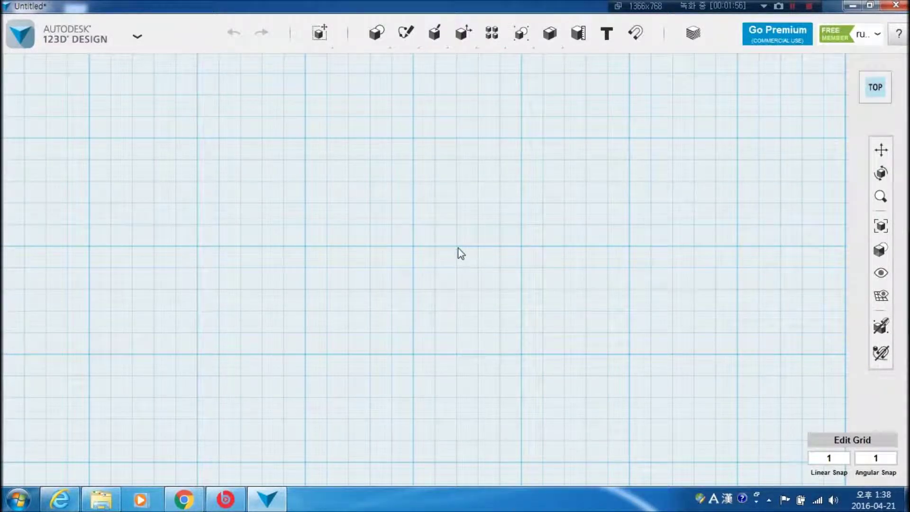
{"action": "middle_click_drag", "start_coordinate": [458, 247], "coordinate": [480, 258]}
{"action": "scroll", "coordinate": [507, 205], "scroll_direction": "down", "scroll_amount": 3}
{"action": "scroll", "coordinate": [480, 257], "scroll_direction": "down", "scroll_amount": 2}
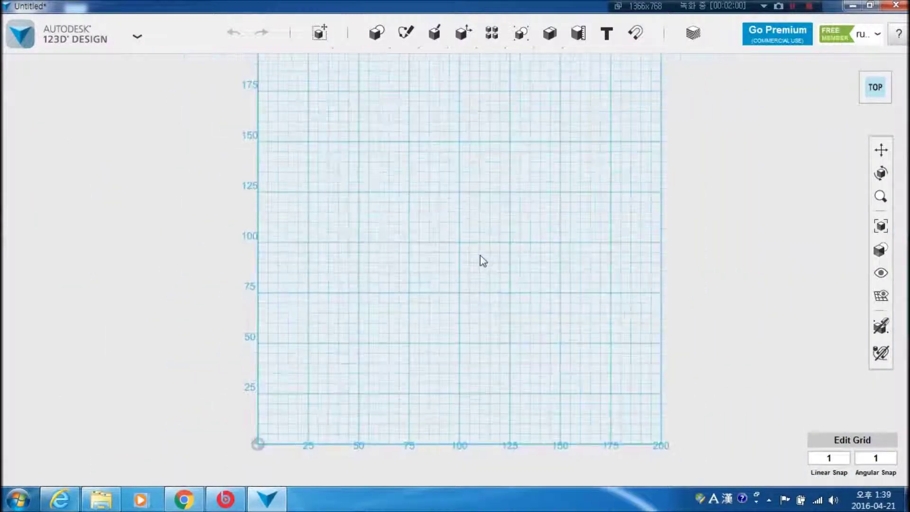
{"action": "scroll", "coordinate": [481, 257], "scroll_direction": "up", "scroll_amount": 2}
{"action": "middle_click_drag", "start_coordinate": [476, 226], "coordinate": [480, 256]}
{"action": "scroll", "coordinate": [480, 257], "scroll_direction": "up", "scroll_amount": 3}
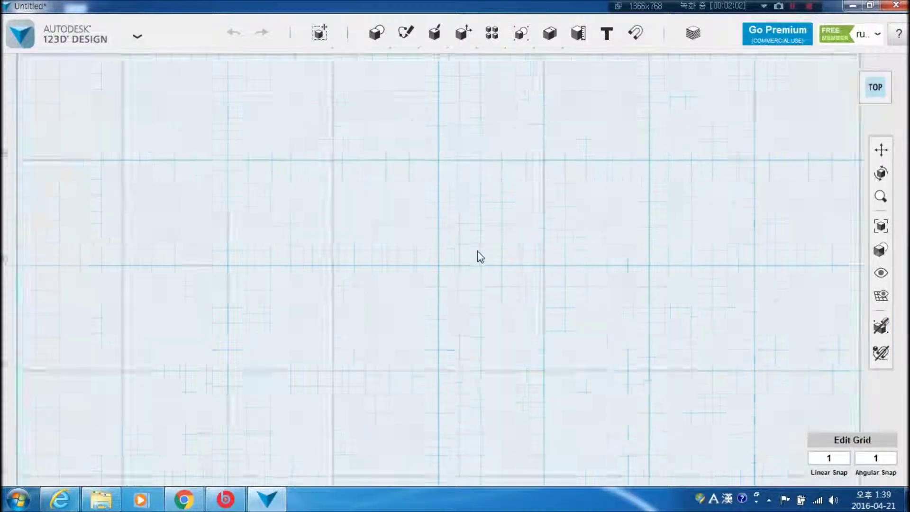
{"action": "mouse_move", "coordinate": [473, 243]}
{"action": "middle_mouse_down"}
{"action": "mouse_move", "coordinate": [433, 272]}
{"action": "mouse_move", "coordinate": [460, 251]}
{"action": "middle_mouse_up"}
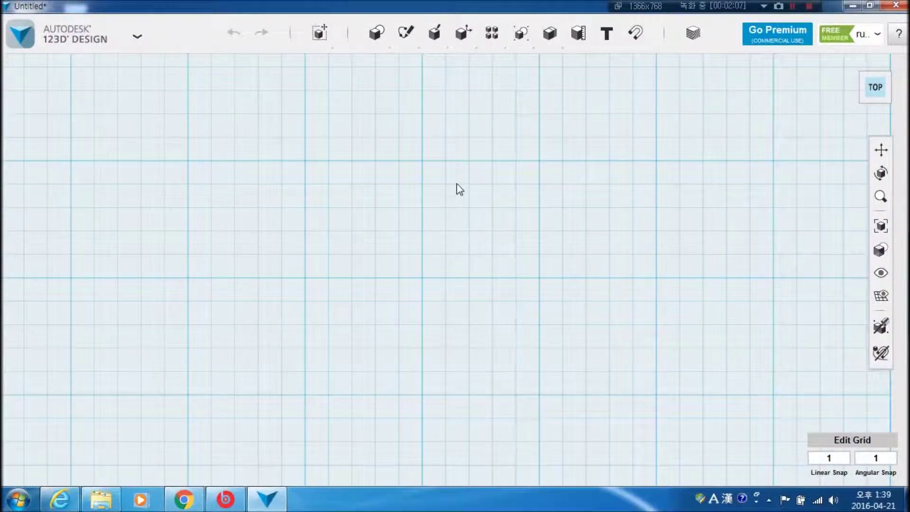
{"action": "scroll", "coordinate": [456, 191], "scroll_direction": "down", "scroll_amount": 2}
{"action": "scroll", "coordinate": [441, 189], "scroll_direction": "up", "scroll_amount": 1}
{"action": "scroll", "coordinate": [439, 209], "scroll_direction": "down", "scroll_amount": 1}
{"action": "middle_click_drag", "start_coordinate": [439, 209], "coordinate": [462, 189]}
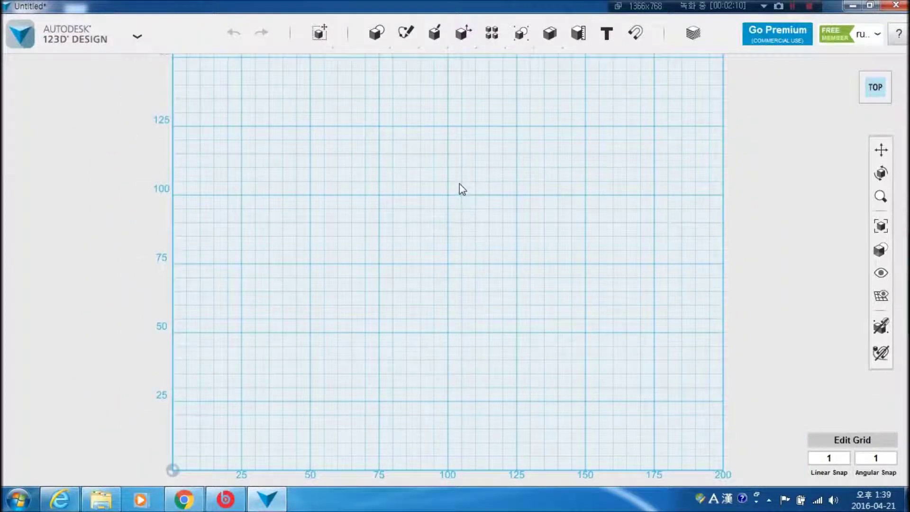
Sketch a vertical polyline segment about 55 mm long on the grid, at X 85 from Y 105 down to Y 50.
{"action": "mouse_move", "coordinate": [407, 42]}
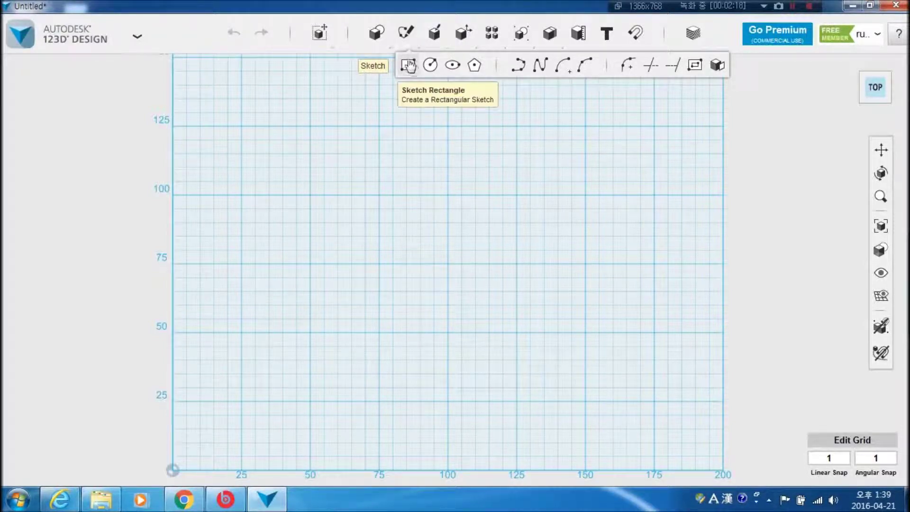
{"action": "left_click", "coordinate": [517, 67]}
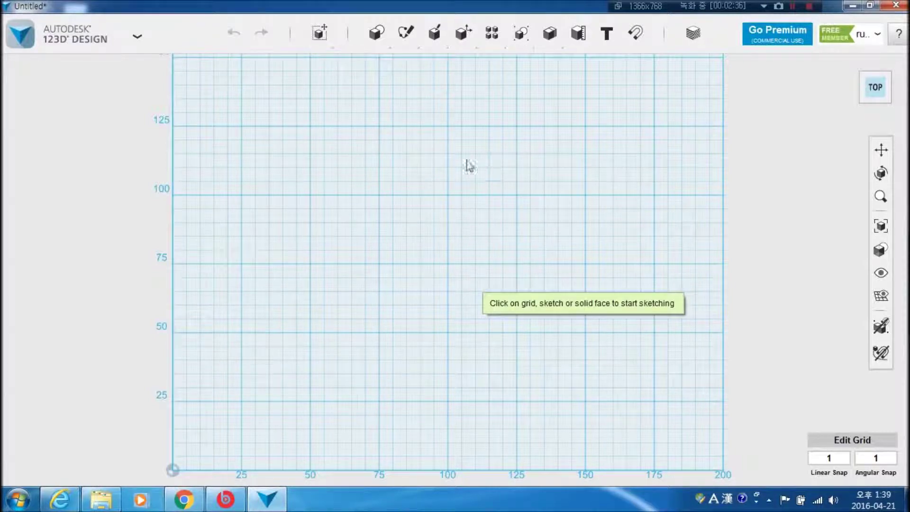
{"action": "left_click", "coordinate": [403, 170]}
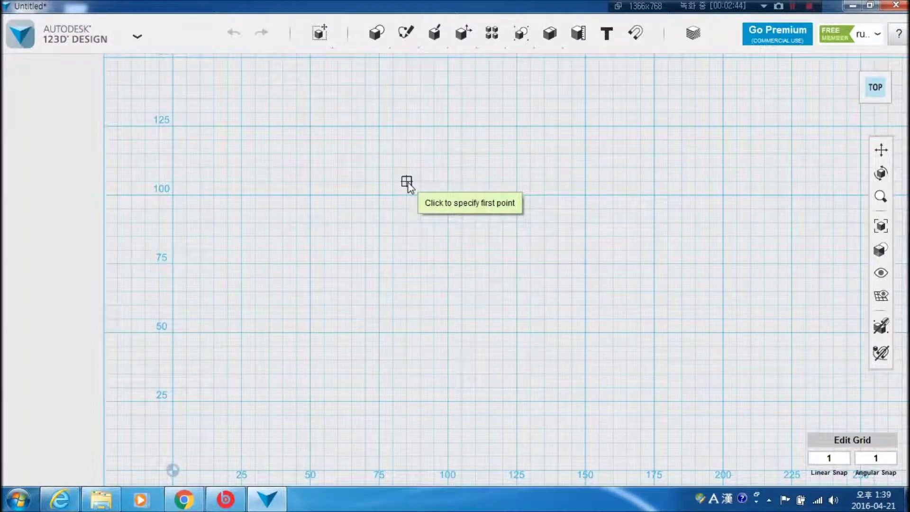
{"action": "left_click", "coordinate": [407, 181]}
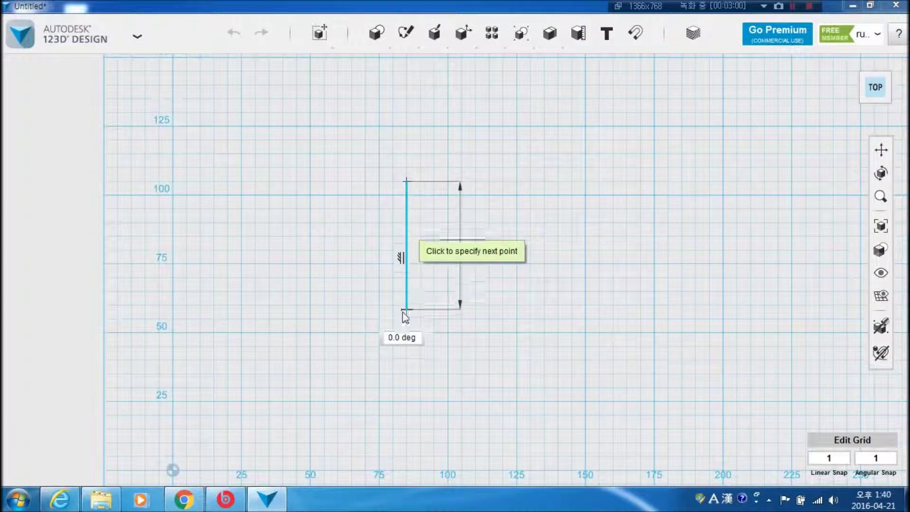
{"action": "left_click", "coordinate": [407, 333]}
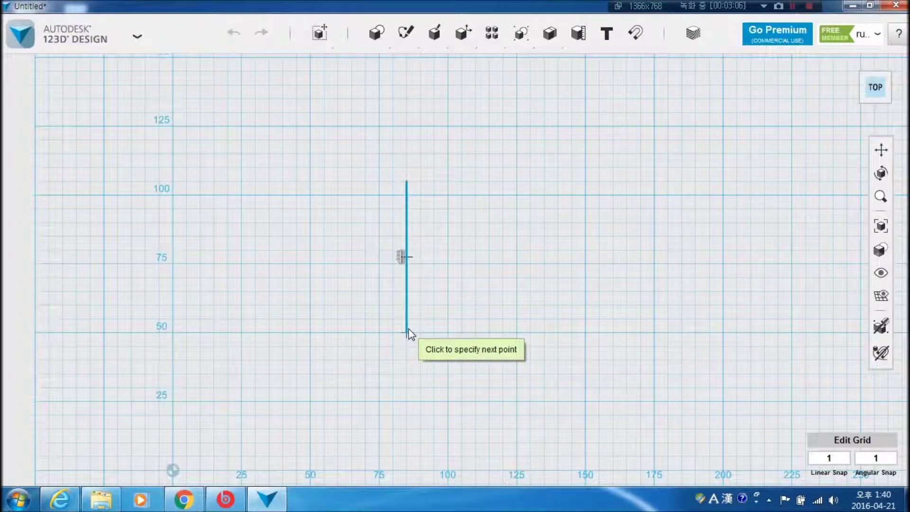
{"action": "left_click", "coordinate": [407, 332]}
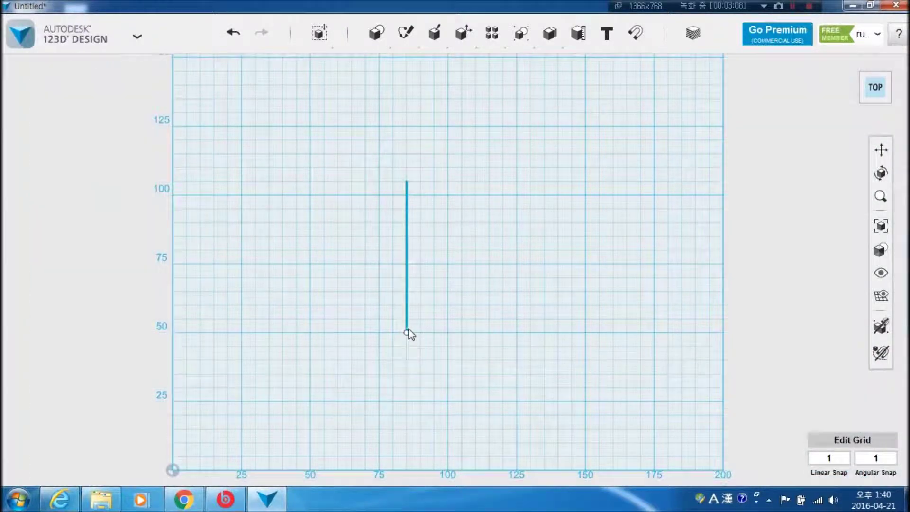
Examine the sketched line at different magnifications, selecting it and clearing the selection.
{"action": "mouse_move", "coordinate": [530, 311]}
{"action": "middle_mouse_down"}
{"action": "mouse_move", "coordinate": [432, 338]}
{"action": "mouse_move", "coordinate": [494, 327]}
{"action": "middle_mouse_up"}
{"action": "scroll", "coordinate": [415, 319], "scroll_direction": "up", "scroll_amount": 3}
{"action": "middle_click_drag", "start_coordinate": [414, 309], "coordinate": [456, 311]}
{"action": "left_click", "coordinate": [406, 339]}
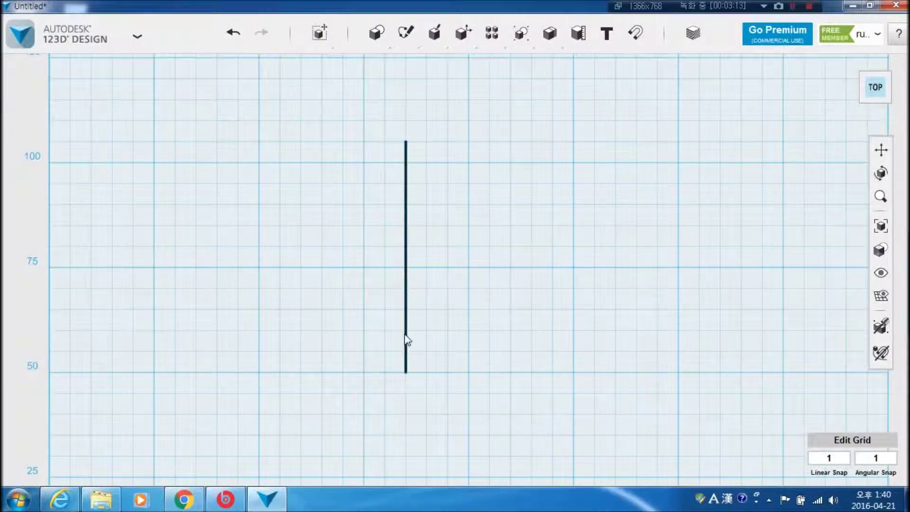
{"action": "left_click", "coordinate": [541, 353]}
{"action": "scroll", "coordinate": [540, 331], "scroll_direction": "down", "scroll_amount": 3}
{"action": "scroll", "coordinate": [538, 329], "scroll_direction": "up", "scroll_amount": 2}
{"action": "scroll", "coordinate": [539, 329], "scroll_direction": "up", "scroll_amount": 2}
{"action": "scroll", "coordinate": [530, 311], "scroll_direction": "down", "scroll_amount": 2}
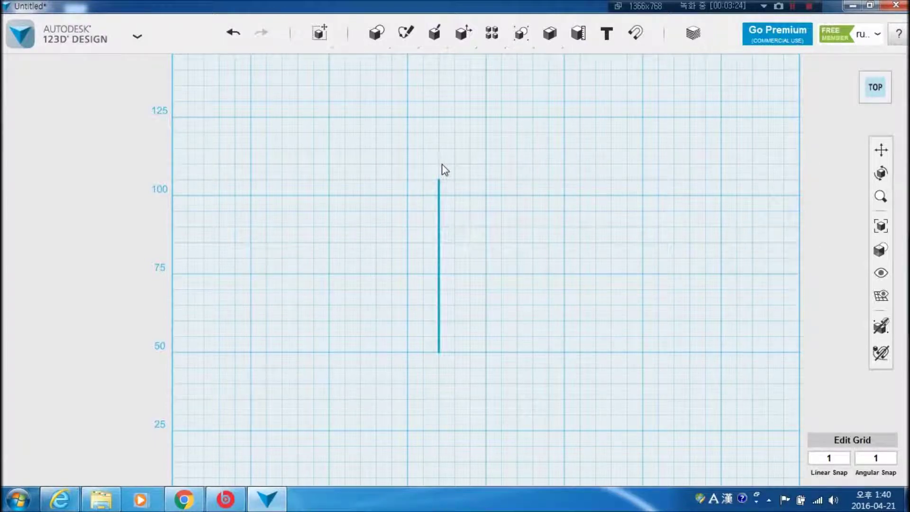
{"action": "scroll", "coordinate": [469, 185], "scroll_direction": "down", "scroll_amount": 5}
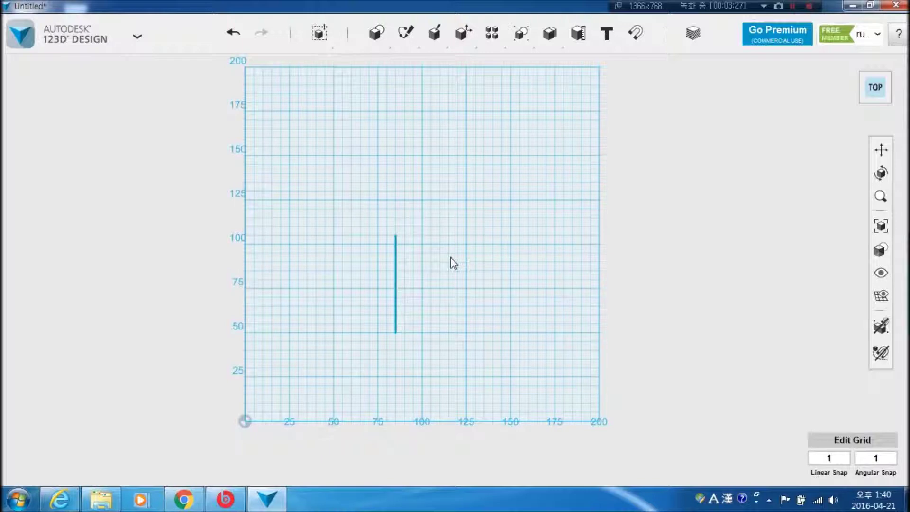
{"action": "middle_click_drag", "start_coordinate": [457, 257], "coordinate": [406, 260]}
{"action": "scroll", "coordinate": [428, 235], "scroll_direction": "up", "scroll_amount": 5}
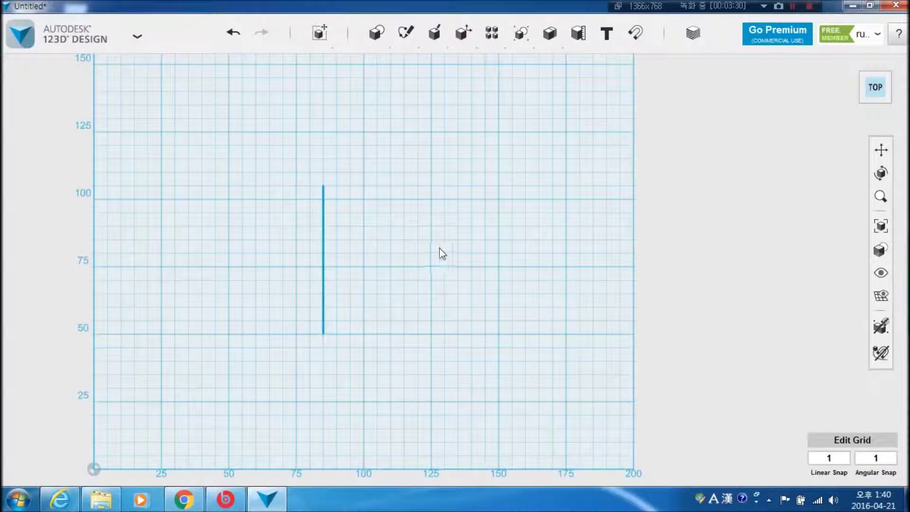
{"action": "middle_click_drag", "start_coordinate": [384, 250], "coordinate": [419, 205]}
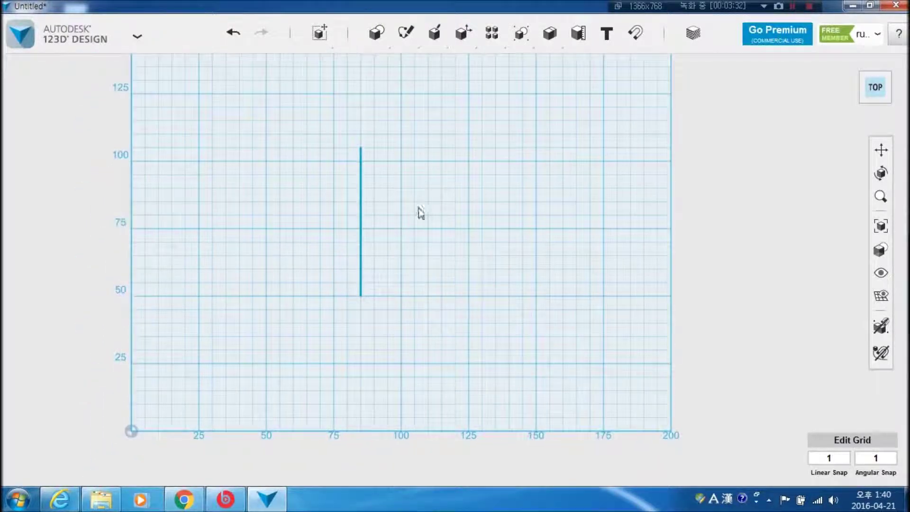
{"action": "left_click", "coordinate": [361, 263]}
{"action": "left_click", "coordinate": [463, 262]}
Place a 20 by 20 mm rectangle primitive beside the line, centred at about X 125, Y 75.
{"action": "mouse_move", "coordinate": [403, 38]}
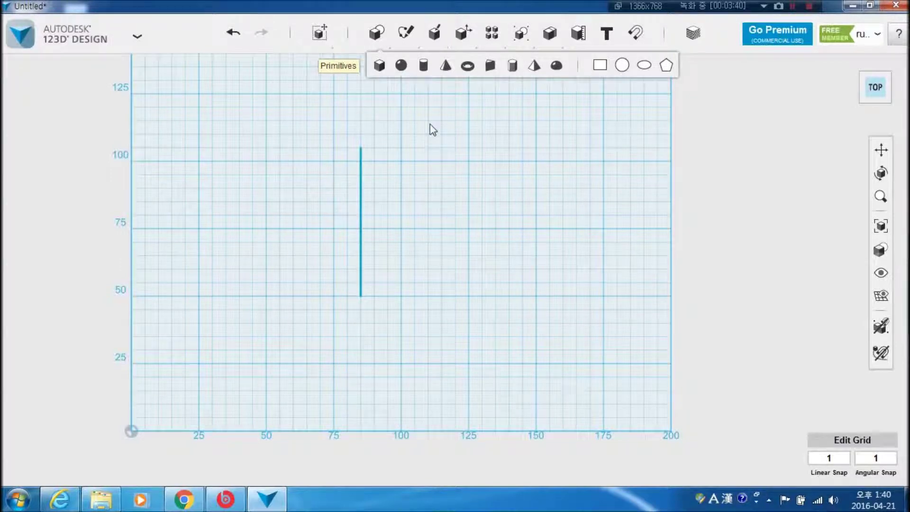
{"action": "mouse_move", "coordinate": [374, 42]}
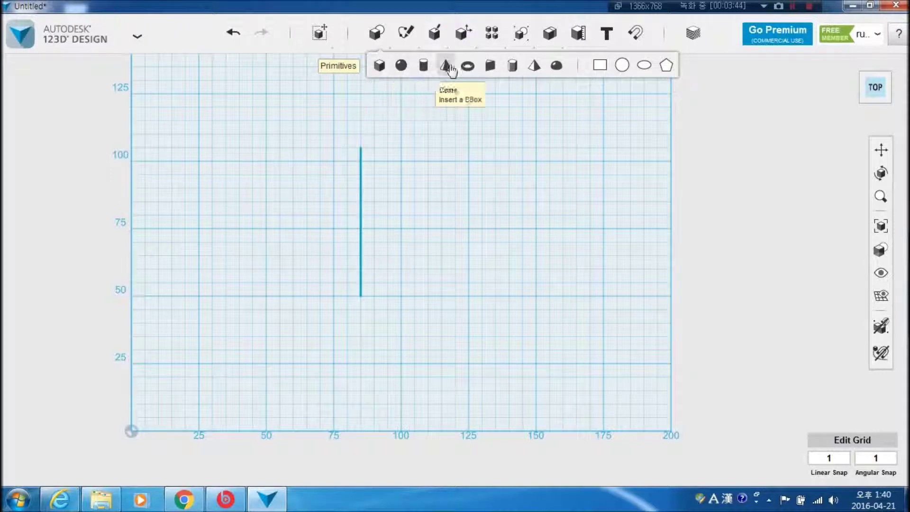
{"action": "left_click", "coordinate": [595, 68]}
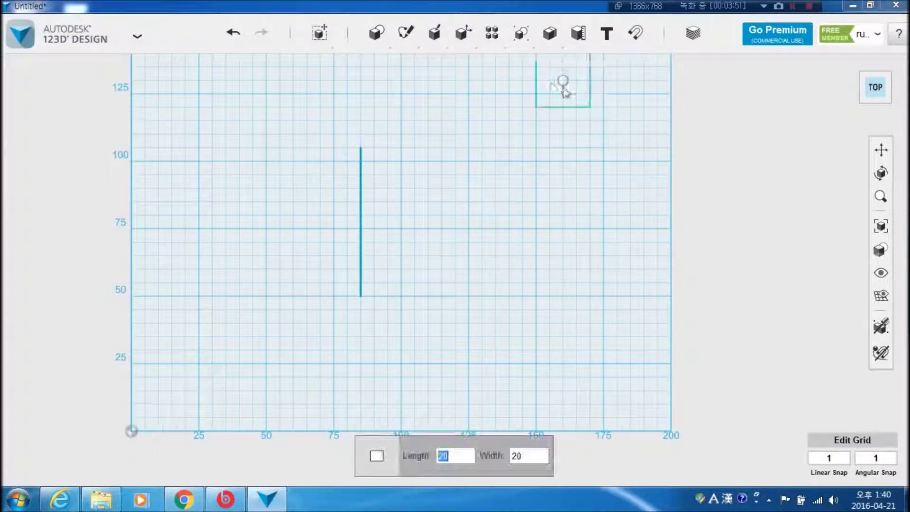
{"action": "left_click", "coordinate": [474, 224]}
Inspect the placed square close up, selecting its face and clearing the selection.
{"action": "scroll", "coordinate": [510, 289], "scroll_direction": "up", "scroll_amount": 2}
{"action": "scroll", "coordinate": [478, 275], "scroll_direction": "down", "scroll_amount": 2}
{"action": "scroll", "coordinate": [447, 277], "scroll_direction": "up", "scroll_amount": 2}
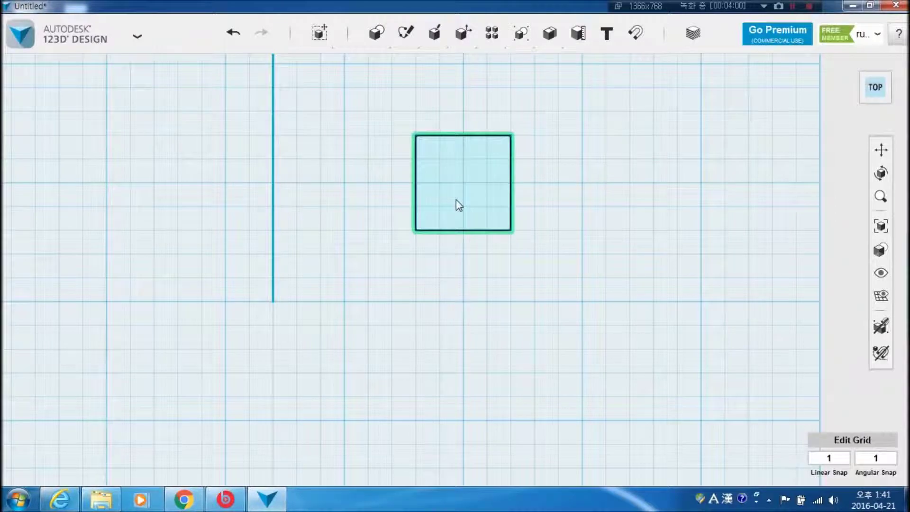
{"action": "scroll", "coordinate": [459, 205], "scroll_direction": "down", "scroll_amount": 2}
{"action": "middle_click_drag", "start_coordinate": [473, 269], "coordinate": [414, 315]}
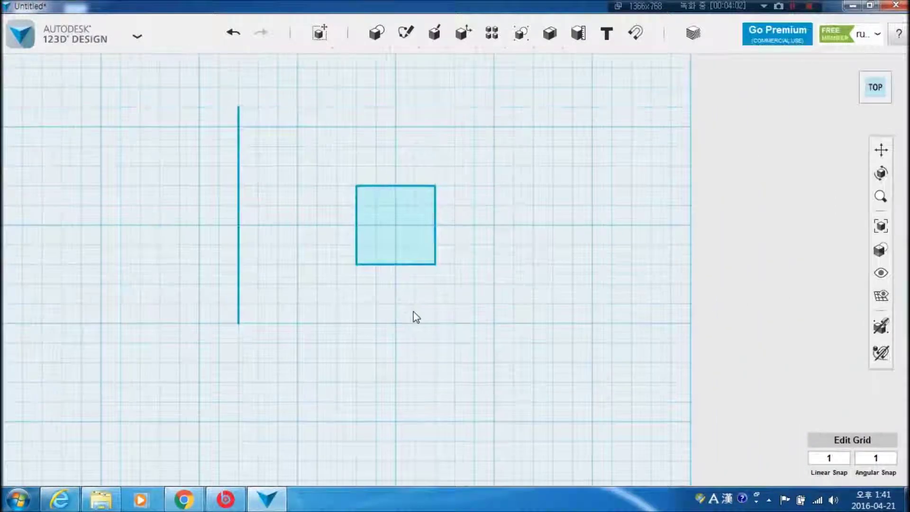
{"action": "left_click", "coordinate": [393, 240]}
{"action": "left_click", "coordinate": [374, 306]}
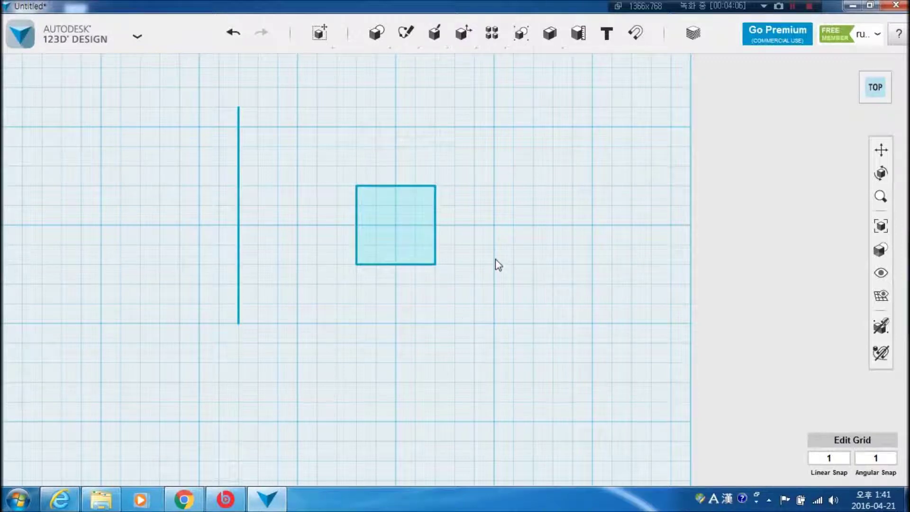
Place a 20 by 20 by 20 mm box primitive beside the square, centred at about X 160, Y 75.
{"action": "mouse_move", "coordinate": [376, 34]}
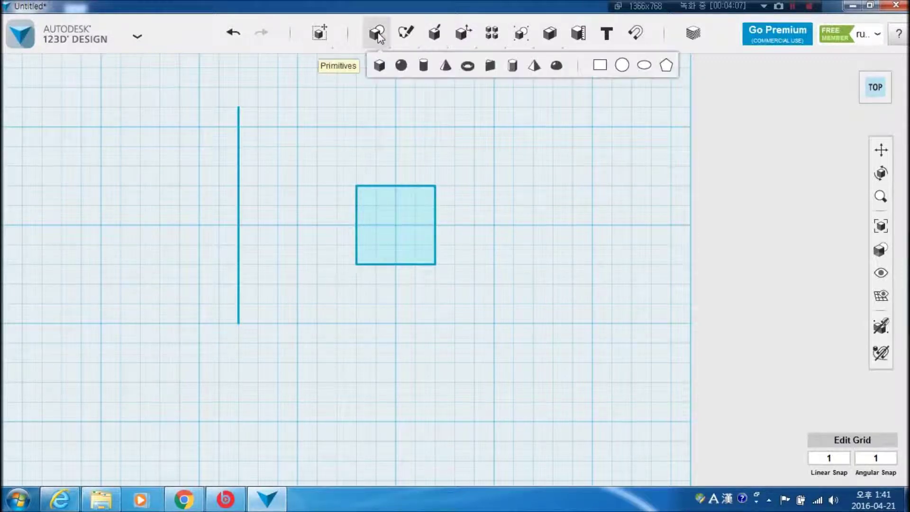
{"action": "left_click", "coordinate": [379, 66]}
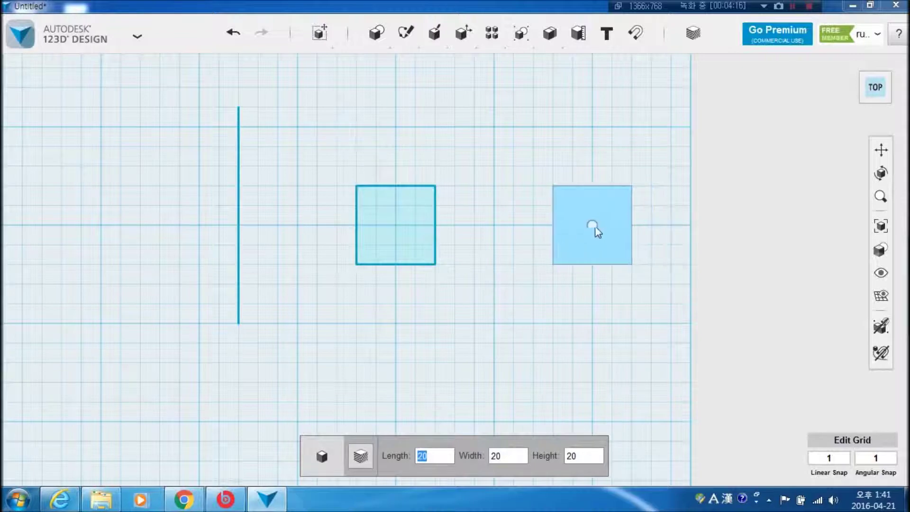
{"action": "left_click", "coordinate": [542, 228]}
Return to the home 3D view and frame the line, square and box together.
{"action": "scroll", "coordinate": [629, 241], "scroll_direction": "down", "scroll_amount": 2}
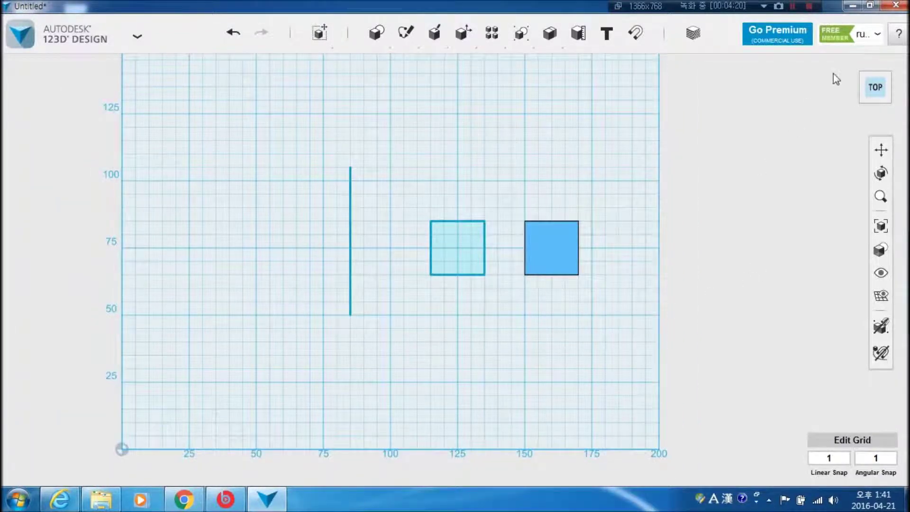
{"action": "mouse_move", "coordinate": [852, 66]}
{"action": "left_click", "coordinate": [852, 67]}
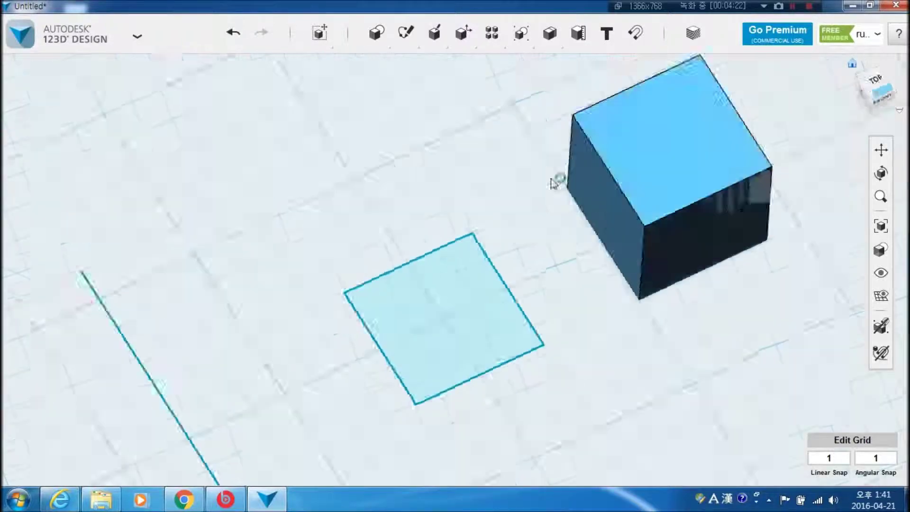
{"action": "middle_click_drag", "start_coordinate": [541, 332], "coordinate": [473, 326]}
{"action": "scroll", "coordinate": [453, 338], "scroll_direction": "up", "scroll_amount": 3}
{"action": "scroll", "coordinate": [454, 339], "scroll_direction": "down", "scroll_amount": 3}
{"action": "scroll", "coordinate": [503, 318], "scroll_direction": "down", "scroll_amount": 2}
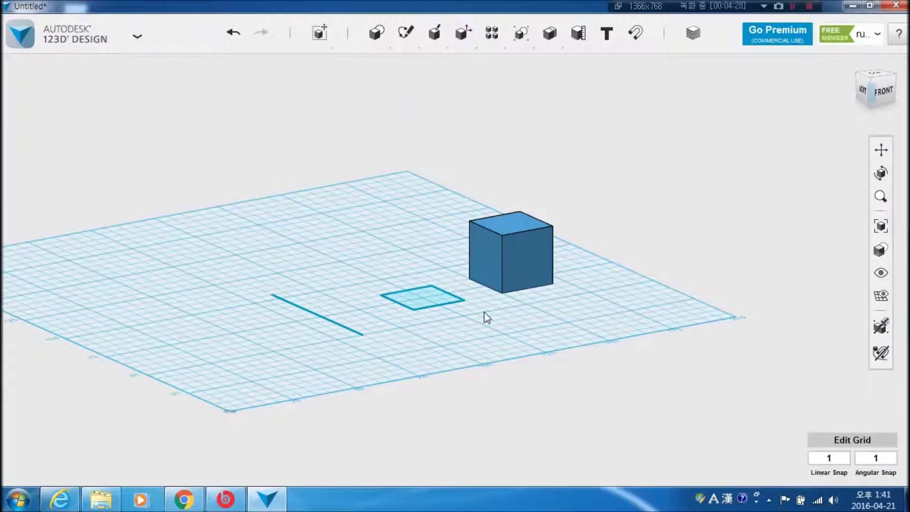
Select the line and the flat square one after the other to compare them.
{"action": "left_click", "coordinate": [358, 332]}
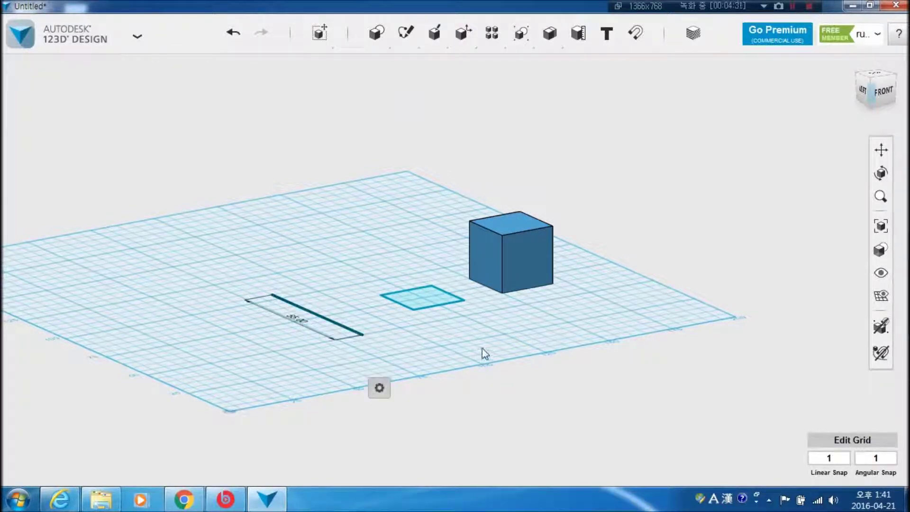
{"action": "scroll", "coordinate": [445, 347], "scroll_direction": "up", "scroll_amount": 2}
{"action": "left_click", "coordinate": [443, 350]}
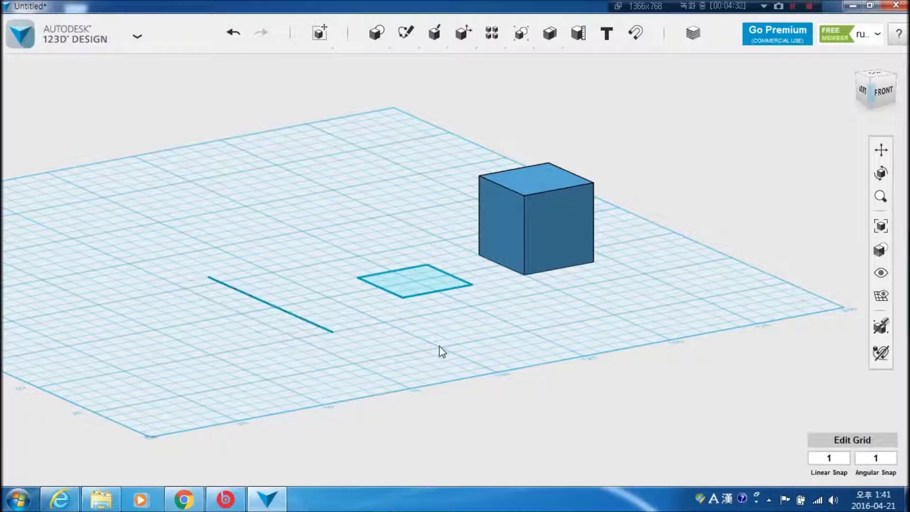
{"action": "left_click", "coordinate": [409, 286]}
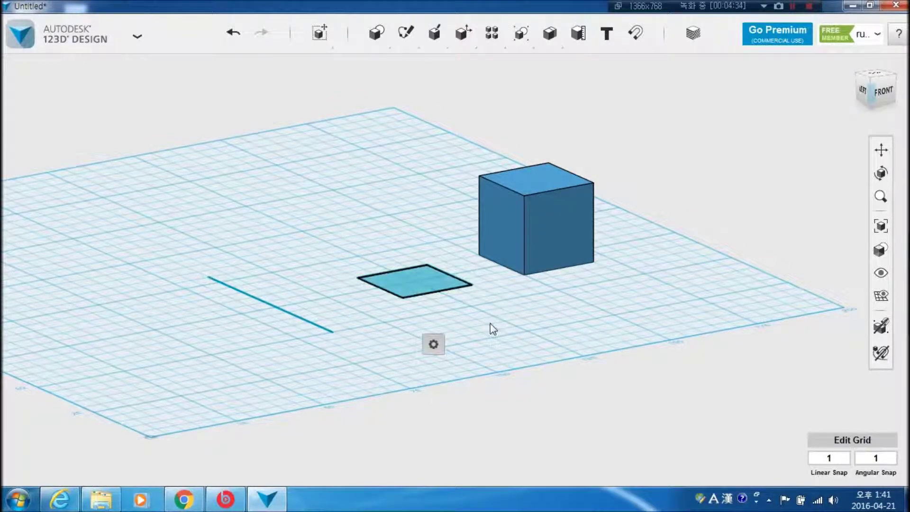
Select the box to compare it with the flat square, and clear the selection.
{"action": "left_click", "coordinate": [454, 306]}
{"action": "left_click", "coordinate": [520, 240]}
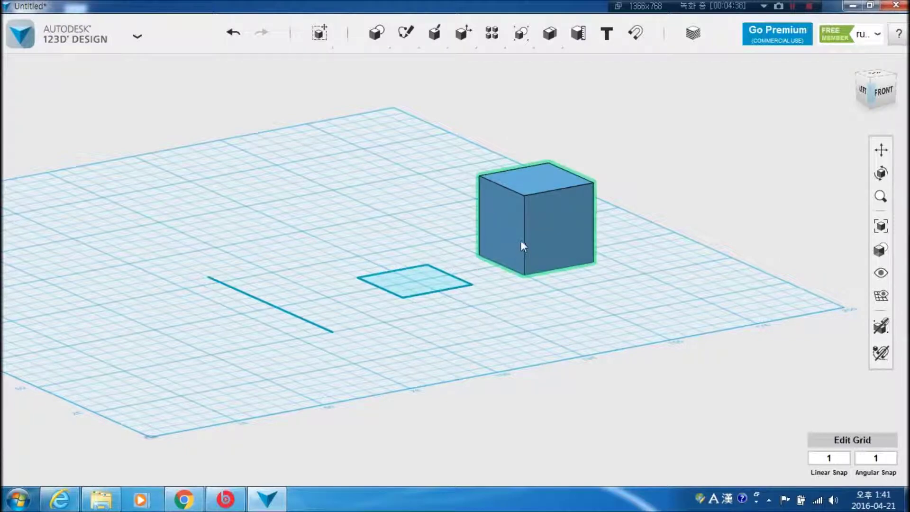
{"action": "scroll", "coordinate": [587, 315], "scroll_direction": "up", "scroll_amount": 3}
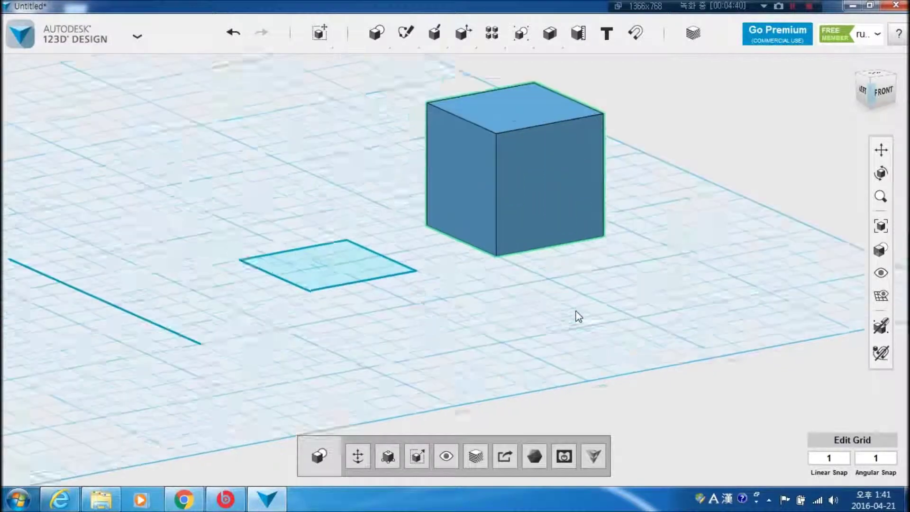
{"action": "left_click", "coordinate": [554, 310]}
{"action": "scroll", "coordinate": [501, 307], "scroll_direction": "down", "scroll_amount": 4}
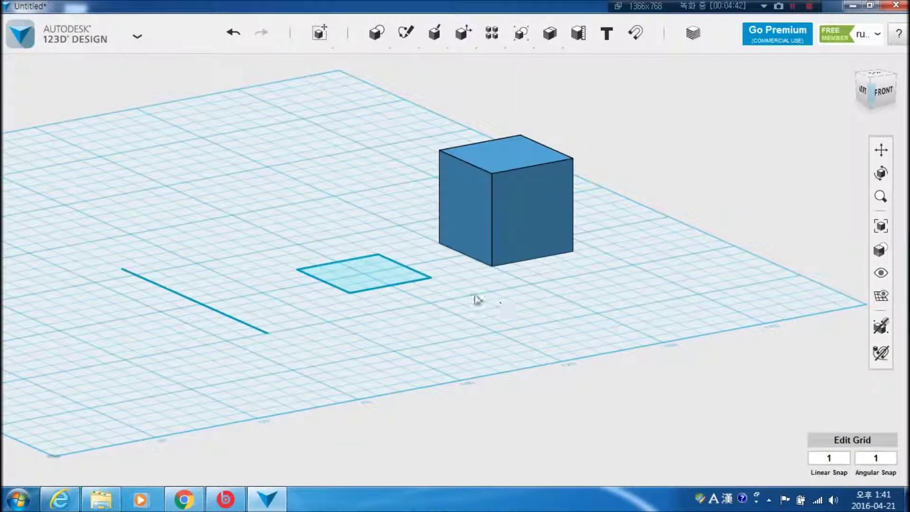
{"action": "middle_click_drag", "start_coordinate": [450, 293], "coordinate": [521, 332]}
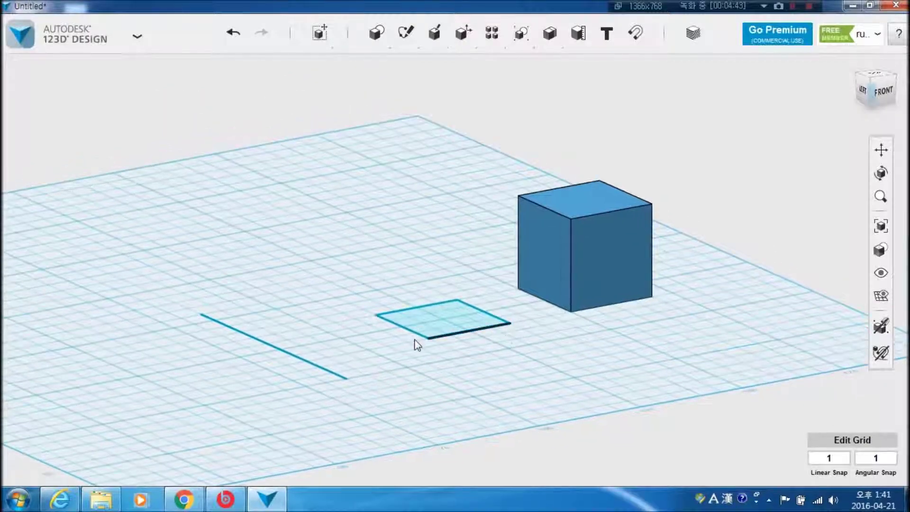
Examine the line close up, selecting it and clearing the selection several times.
{"action": "left_click", "coordinate": [321, 373]}
{"action": "right_click_drag", "start_coordinate": [367, 376], "coordinate": [390, 375]}
{"action": "left_click", "coordinate": [390, 377]}
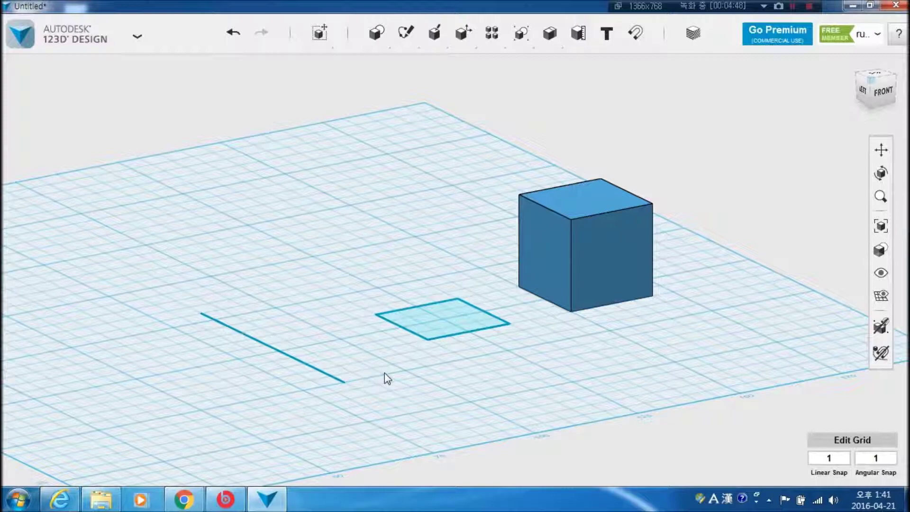
{"action": "scroll", "coordinate": [361, 305], "scroll_direction": "up", "scroll_amount": 4}
{"action": "middle_click_drag", "start_coordinate": [370, 275], "coordinate": [444, 184]}
{"action": "scroll", "coordinate": [444, 183], "scroll_direction": "up", "scroll_amount": 1}
{"action": "left_click", "coordinate": [331, 306]}
{"action": "left_click", "coordinate": [413, 312]}
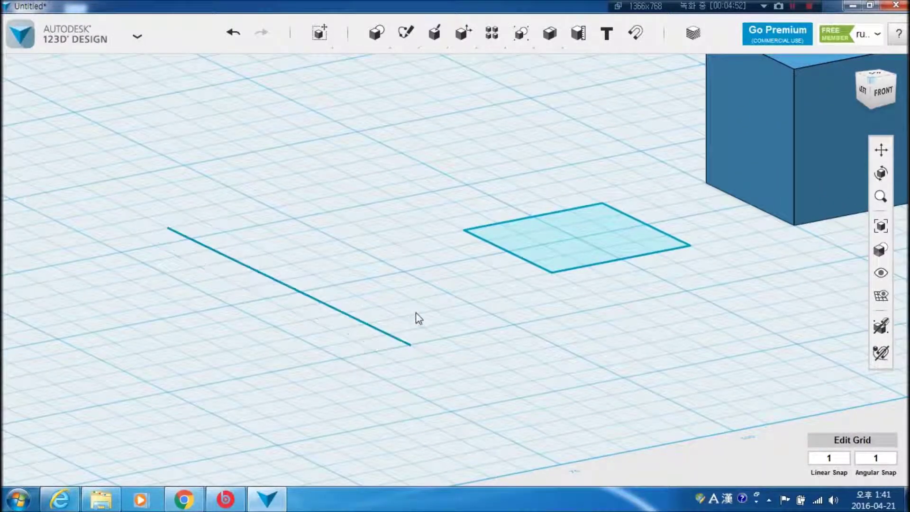
{"action": "left_click", "coordinate": [359, 321]}
{"action": "left_click", "coordinate": [506, 329]}
Select the flat square's face to inspect it close up, and clear the selection.
{"action": "scroll", "coordinate": [505, 326], "scroll_direction": "down", "scroll_amount": 1}
{"action": "middle_click_drag", "start_coordinate": [504, 325], "coordinate": [442, 348]}
{"action": "left_click", "coordinate": [481, 296]}
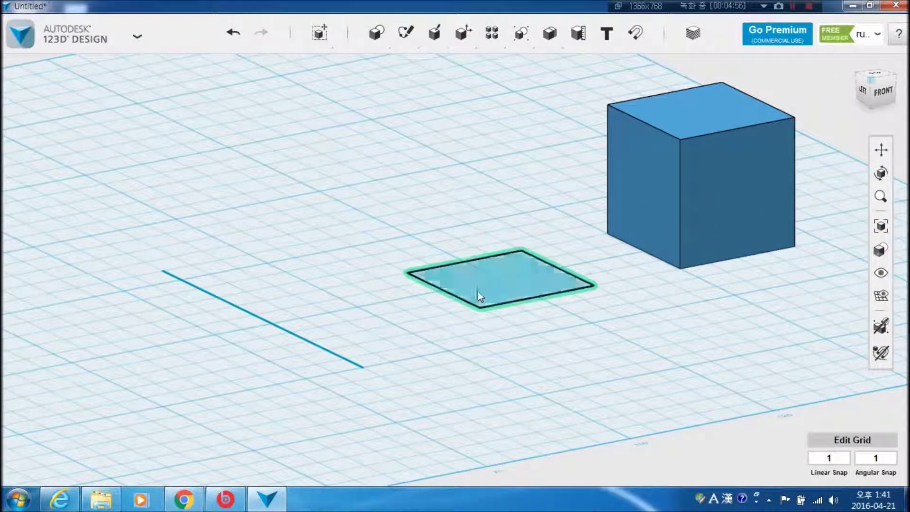
{"action": "scroll", "coordinate": [532, 339], "scroll_direction": "up", "scroll_amount": 2}
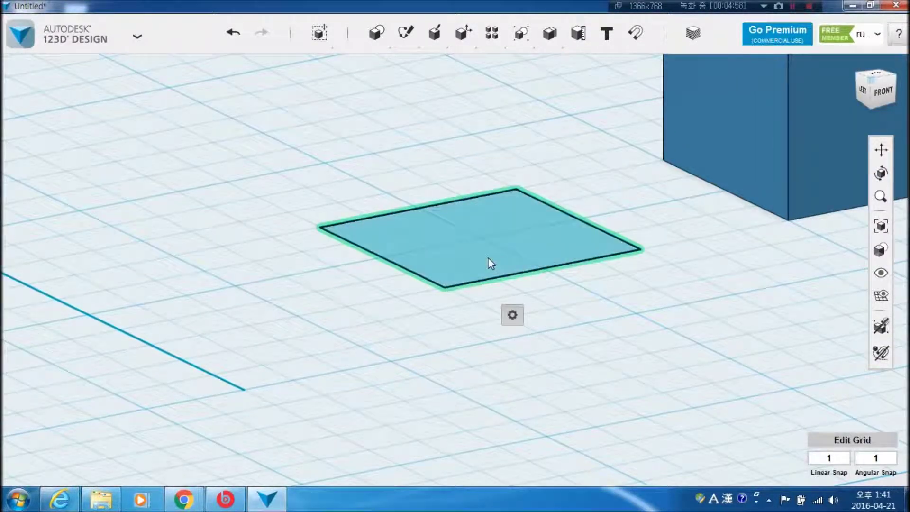
{"action": "scroll", "coordinate": [489, 260], "scroll_direction": "down", "scroll_amount": 2}
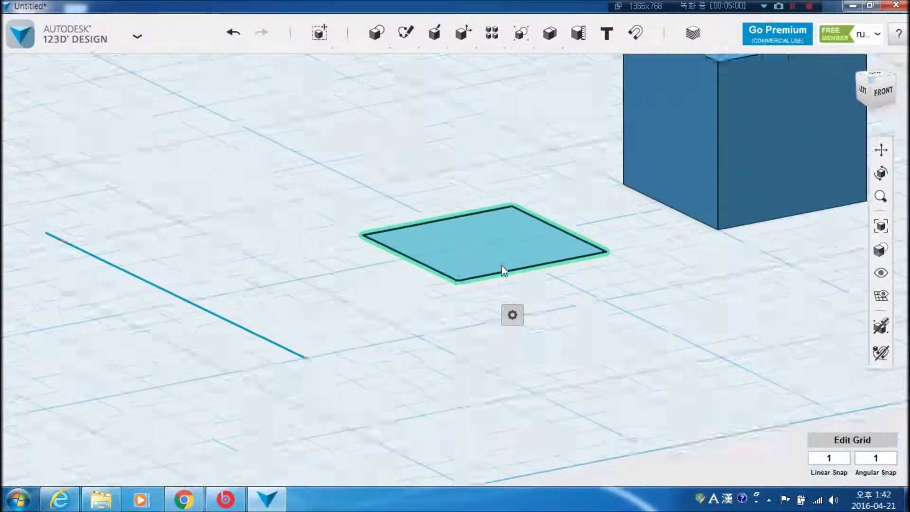
{"action": "left_click", "coordinate": [589, 335]}
{"action": "middle_click_drag", "start_coordinate": [576, 303], "coordinate": [452, 291]}
Compare the square with the line by selecting each of them in turn, ending with nothing selected.
{"action": "left_click", "coordinate": [451, 290]}
{"action": "left_click", "coordinate": [240, 368]}
{"action": "left_click", "coordinate": [242, 371]}
{"action": "left_click", "coordinate": [350, 380]}
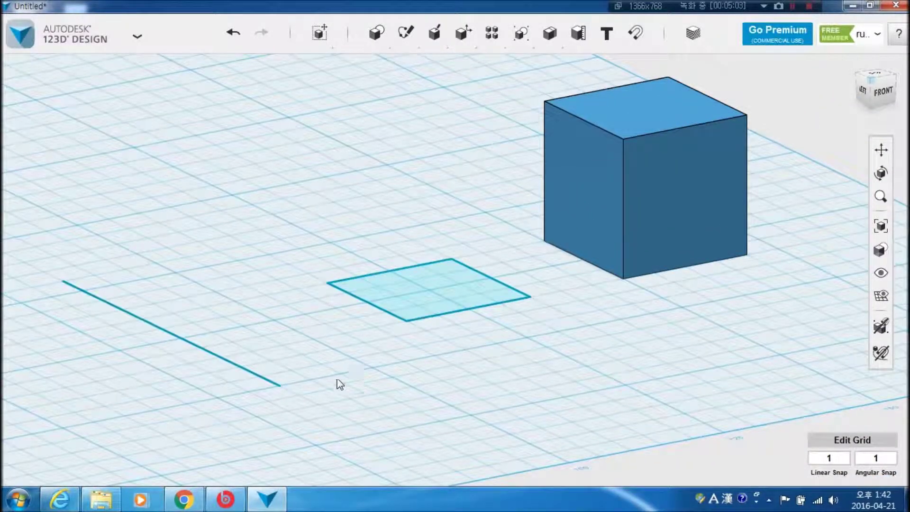
{"action": "left_click", "coordinate": [260, 375]}
{"action": "left_click", "coordinate": [411, 308]}
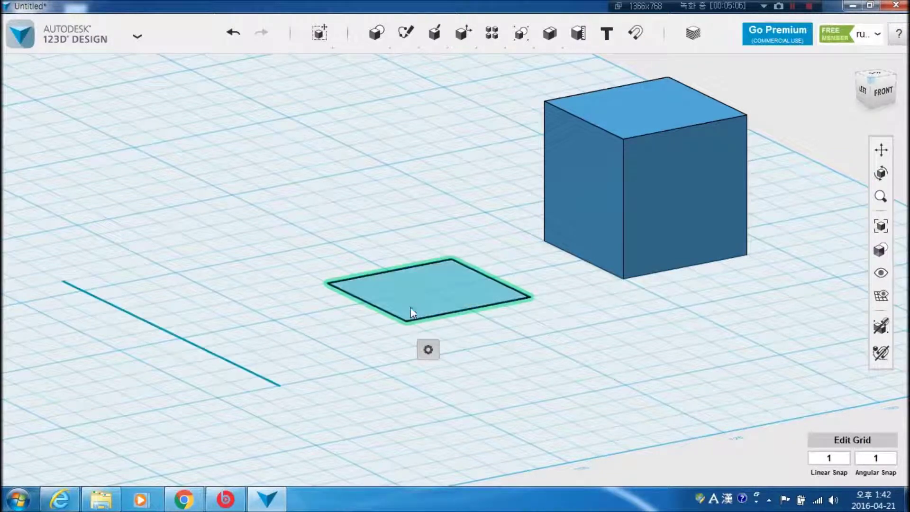
{"action": "left_click", "coordinate": [351, 374]}
Alternate the selection between the flat square and the line to contrast a surface with a line, and deselect both.
{"action": "middle_click_drag", "start_coordinate": [369, 351], "coordinate": [439, 319]}
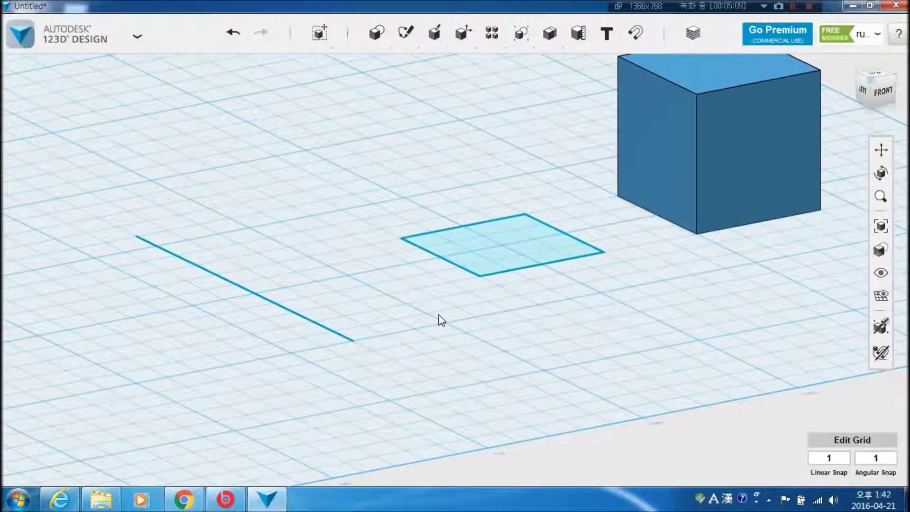
{"action": "left_click", "coordinate": [520, 243]}
{"action": "left_click", "coordinate": [338, 334]}
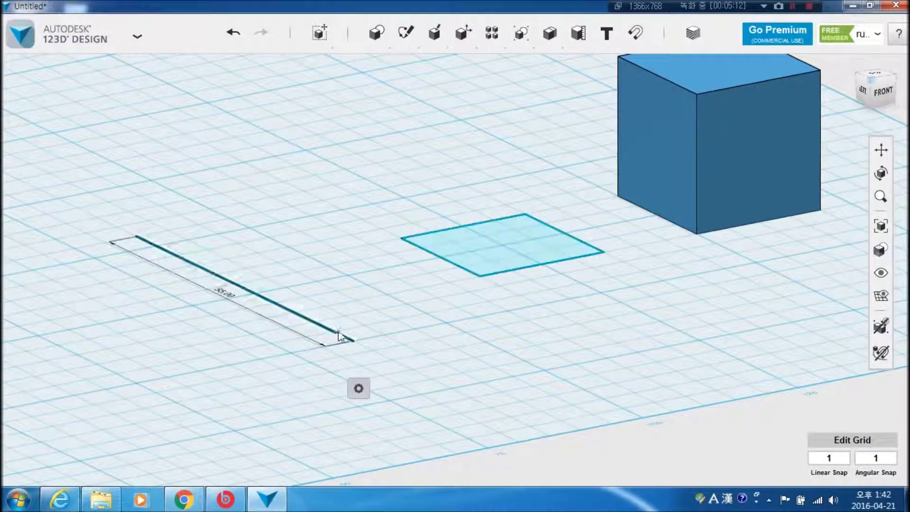
{"action": "left_click", "coordinate": [407, 291]}
{"action": "middle_click_drag", "start_coordinate": [414, 321], "coordinate": [375, 343]}
{"action": "left_click", "coordinate": [289, 358]}
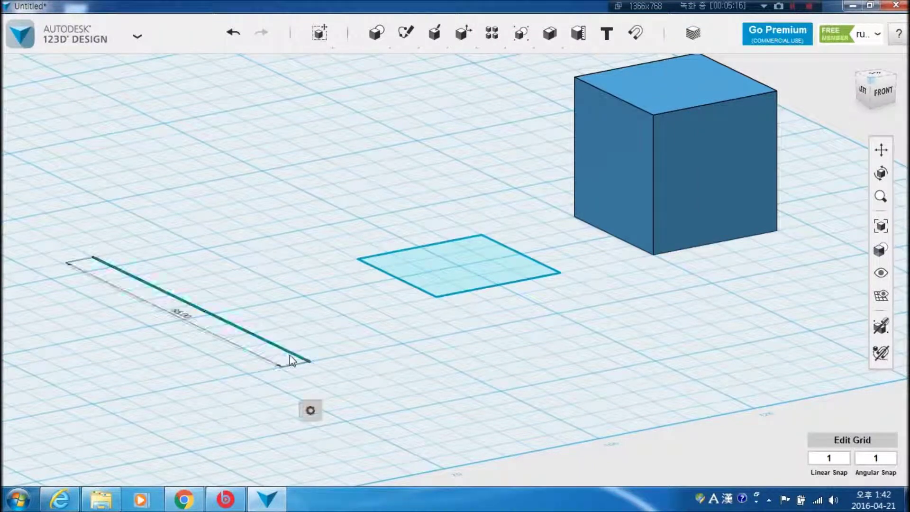
{"action": "left_click", "coordinate": [434, 291]}
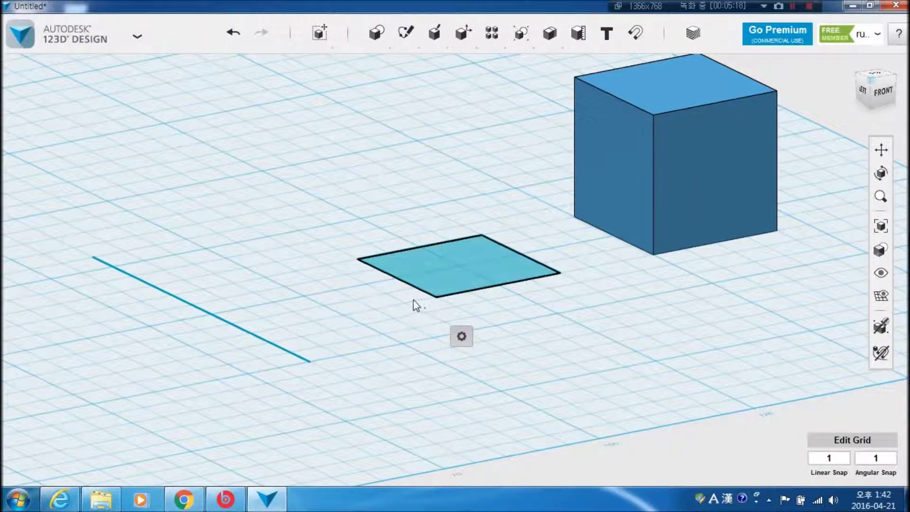
{"action": "left_click", "coordinate": [374, 327]}
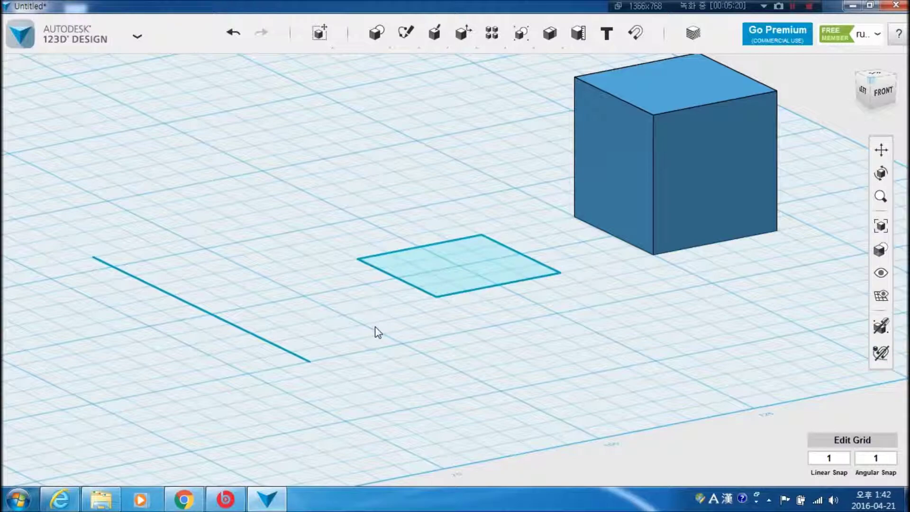
Examine the box as a solid by selecting it and clearing the selection several times.
{"action": "middle_click_drag", "start_coordinate": [382, 334], "coordinate": [403, 331]}
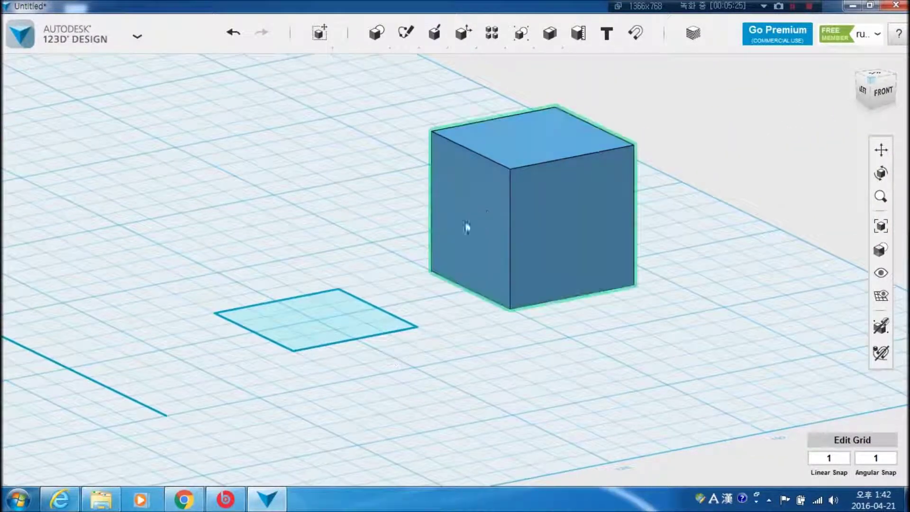
{"action": "left_click", "coordinate": [493, 202]}
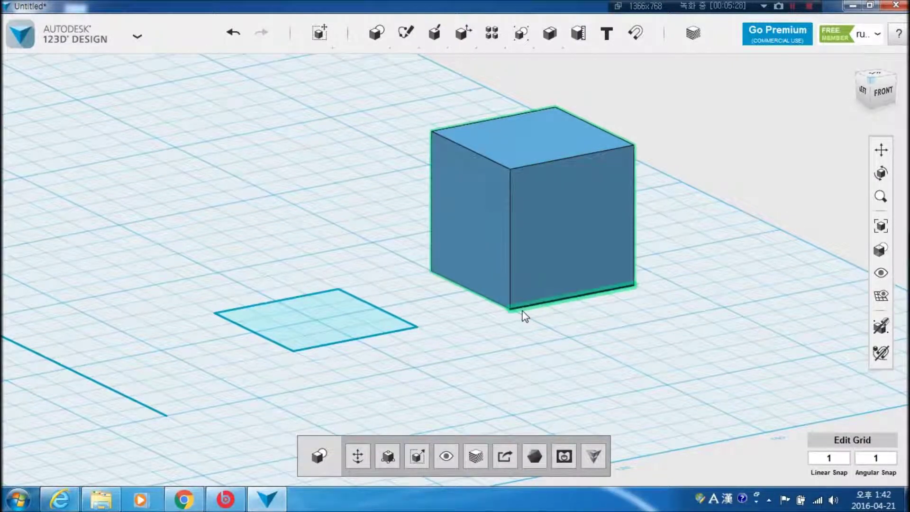
{"action": "left_click", "coordinate": [530, 343]}
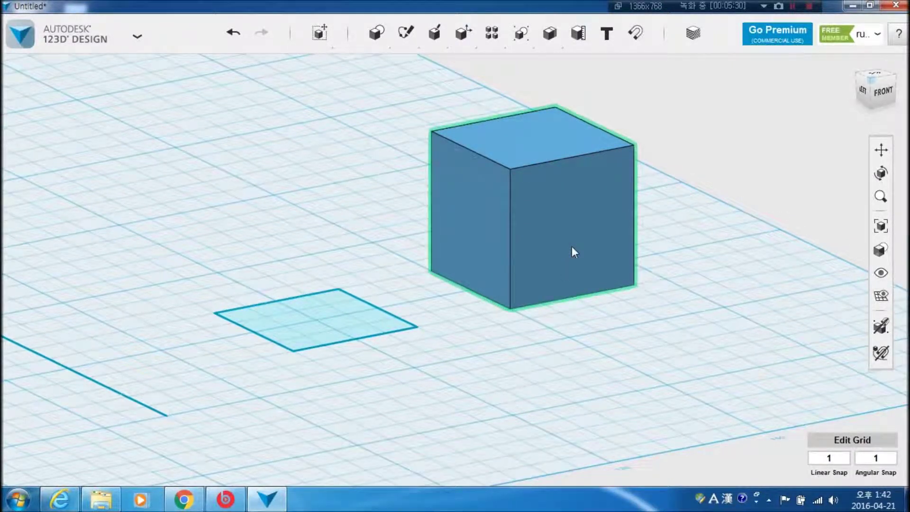
{"action": "left_click", "coordinate": [571, 247]}
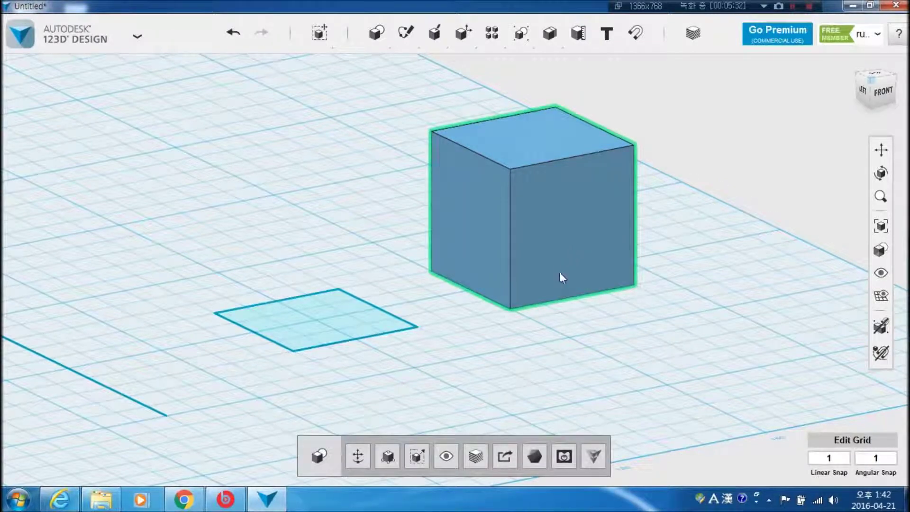
{"action": "left_click", "coordinate": [561, 353]}
{"action": "middle_click_drag", "start_coordinate": [512, 344], "coordinate": [532, 362]}
{"action": "left_click", "coordinate": [553, 209]}
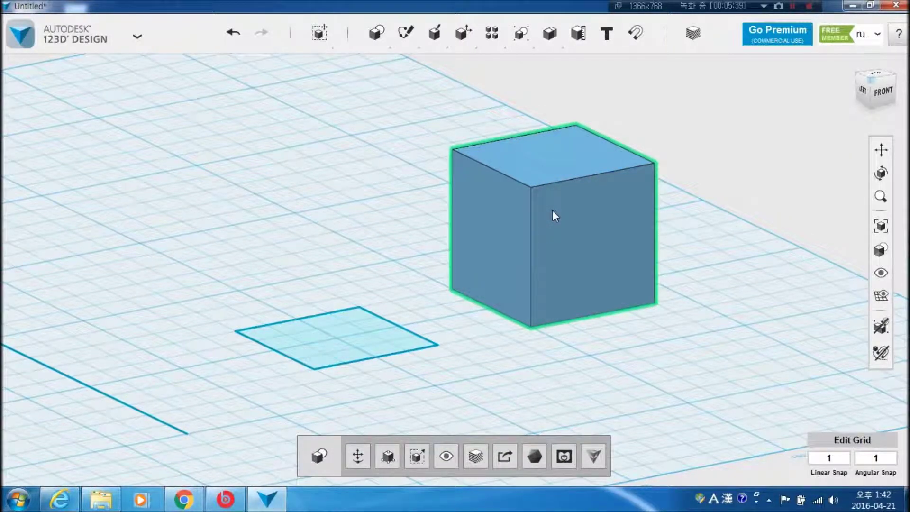
{"action": "left_click", "coordinate": [650, 350]}
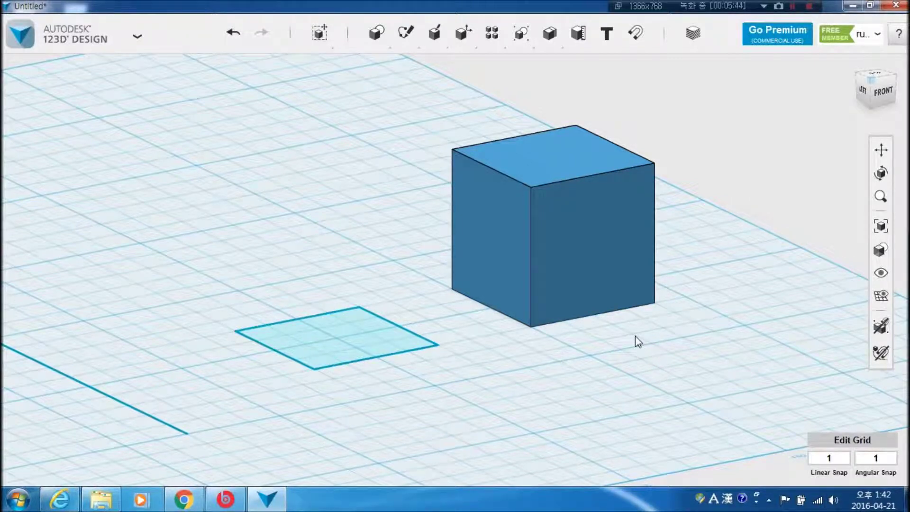
{"action": "middle_click_drag", "start_coordinate": [635, 335], "coordinate": [607, 357]}
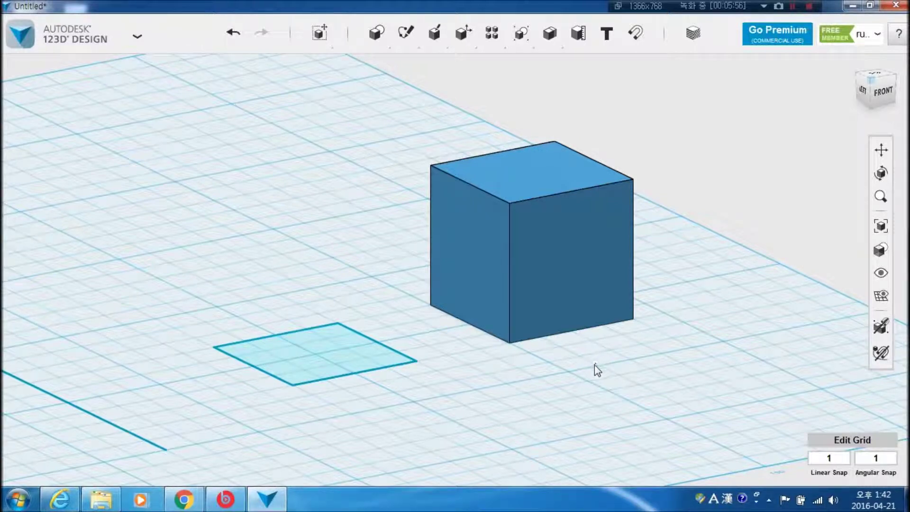
{"action": "middle_click_drag", "start_coordinate": [595, 371], "coordinate": [602, 329]}
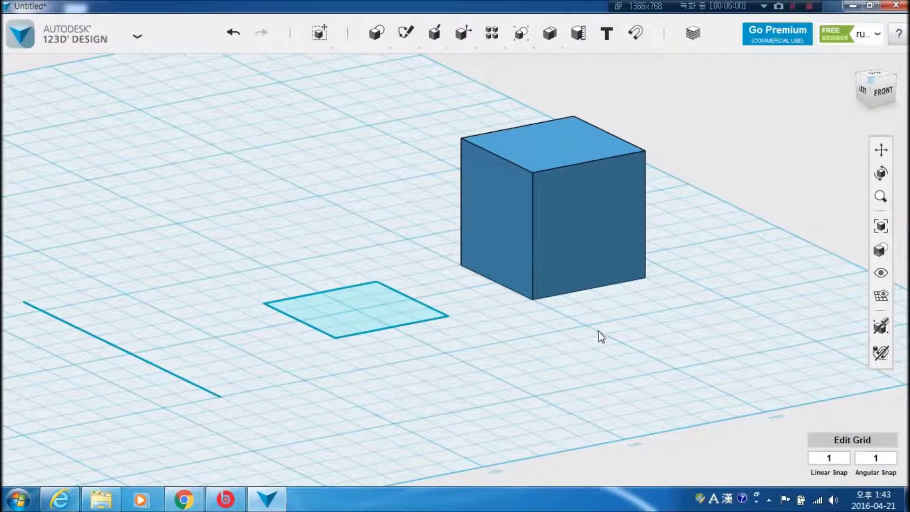
{"action": "scroll", "coordinate": [600, 334], "scroll_direction": "up", "scroll_amount": 2}
{"action": "middle_click_drag", "start_coordinate": [602, 317], "coordinate": [567, 353]}
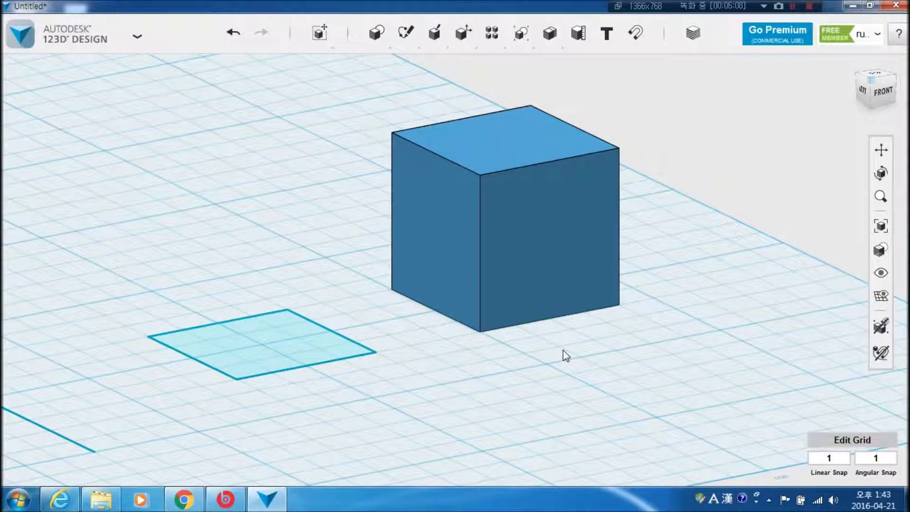
{"action": "mouse_move", "coordinate": [562, 351]}
{"action": "middle_mouse_down"}
{"action": "mouse_move", "coordinate": [522, 367]}
{"action": "mouse_move", "coordinate": [569, 357]}
{"action": "mouse_move", "coordinate": [557, 363]}
{"action": "mouse_move", "coordinate": [552, 348]}
{"action": "mouse_move", "coordinate": [557, 355]}
{"action": "middle_mouse_up"}
{"action": "scroll", "coordinate": [564, 355], "scroll_direction": "down", "scroll_amount": 2}
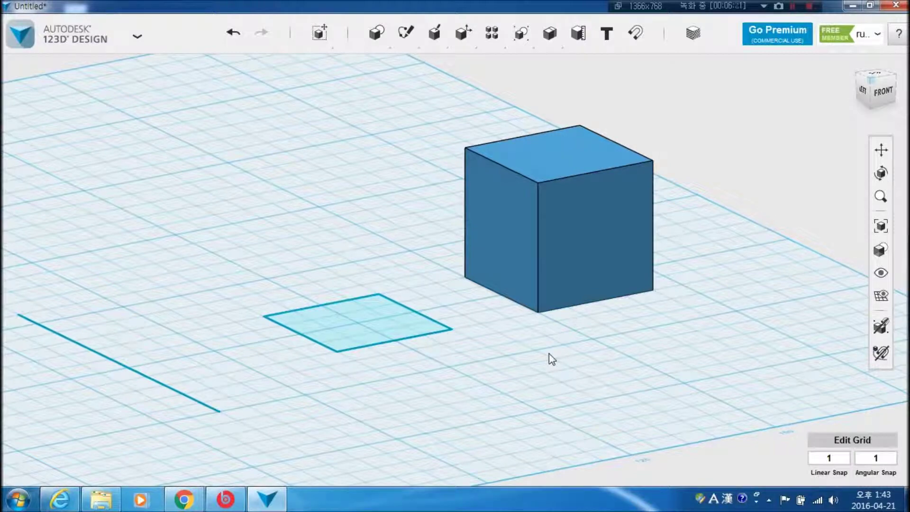
Select the line, the flat square and the box one after another to compare them, and clear the selection.
{"action": "left_click", "coordinate": [173, 396]}
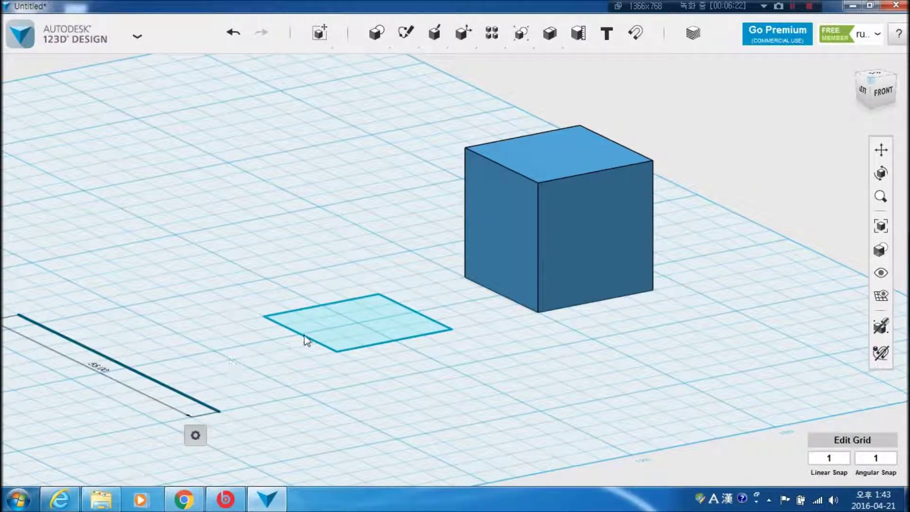
{"action": "left_click", "coordinate": [335, 331]}
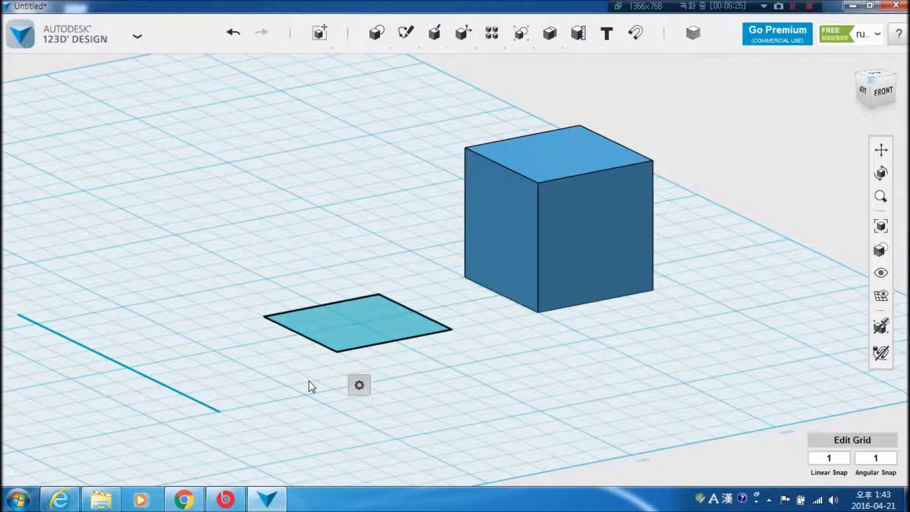
{"action": "left_click", "coordinate": [510, 400]}
{"action": "middle_click_drag", "start_coordinate": [510, 393], "coordinate": [453, 422]}
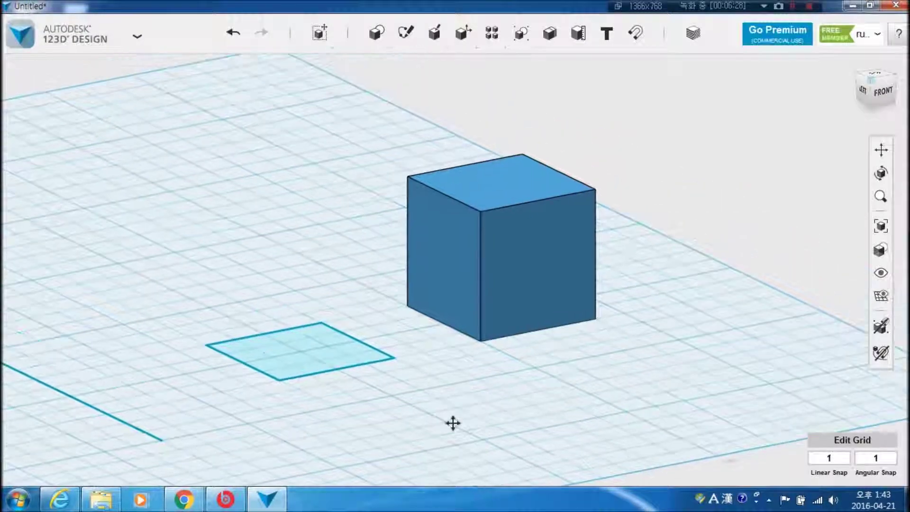
{"action": "left_click", "coordinate": [507, 263]}
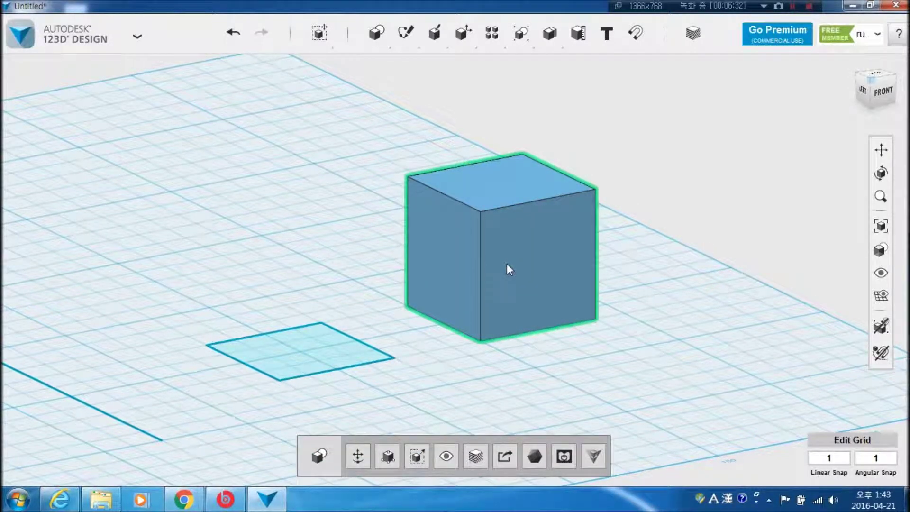
{"action": "left_click", "coordinate": [555, 364]}
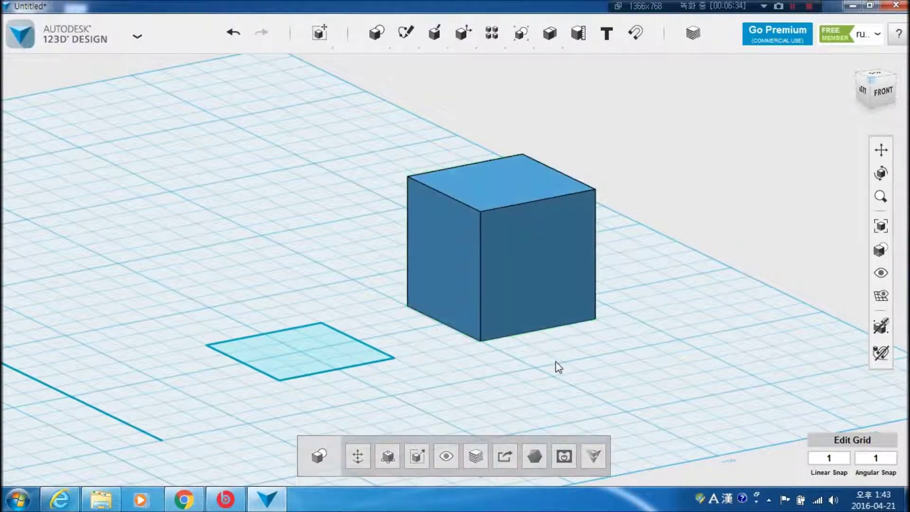
Bring all three objects into view and select the line and the square once more, leaving nothing selected.
{"action": "middle_click_drag", "start_coordinate": [555, 361], "coordinate": [680, 349]}
{"action": "middle_click_drag", "start_coordinate": [627, 369], "coordinate": [633, 372]}
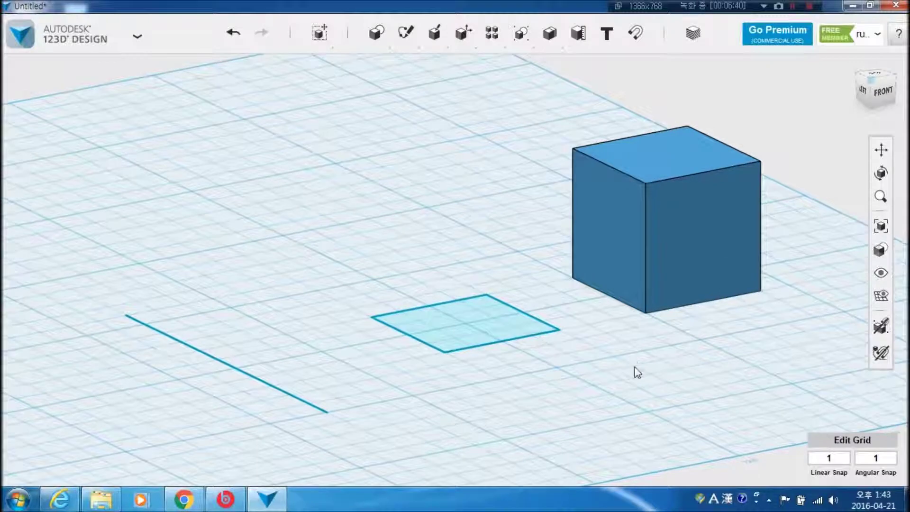
{"action": "left_click", "coordinate": [296, 402]}
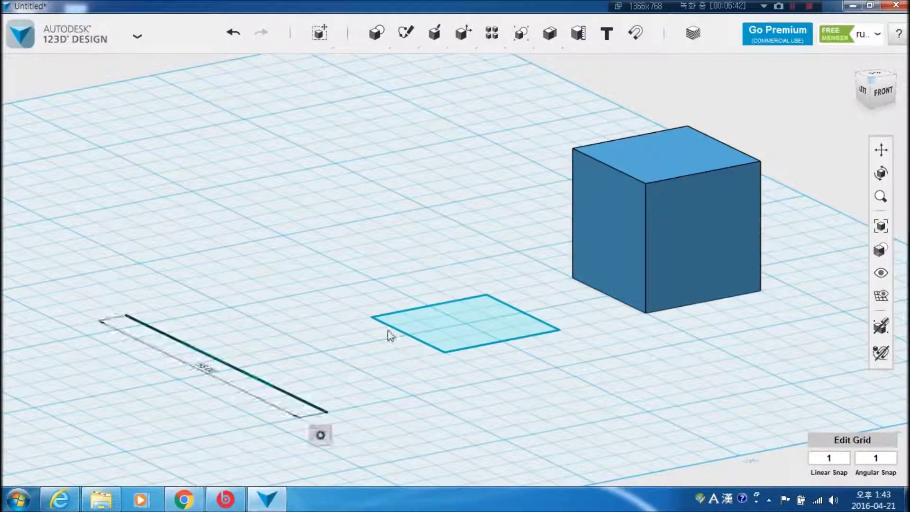
{"action": "left_click", "coordinate": [479, 324]}
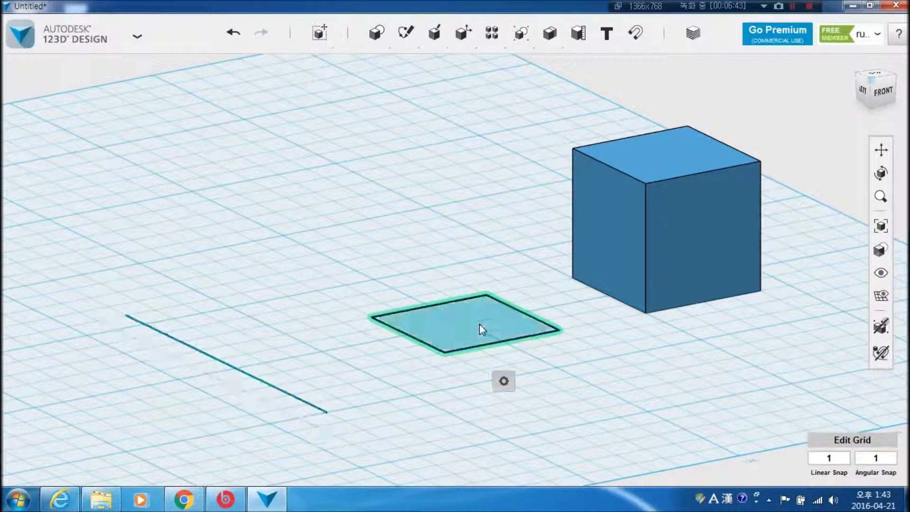
{"action": "left_click", "coordinate": [617, 398]}
{"action": "middle_click_drag", "start_coordinate": [588, 400], "coordinate": [524, 368]}
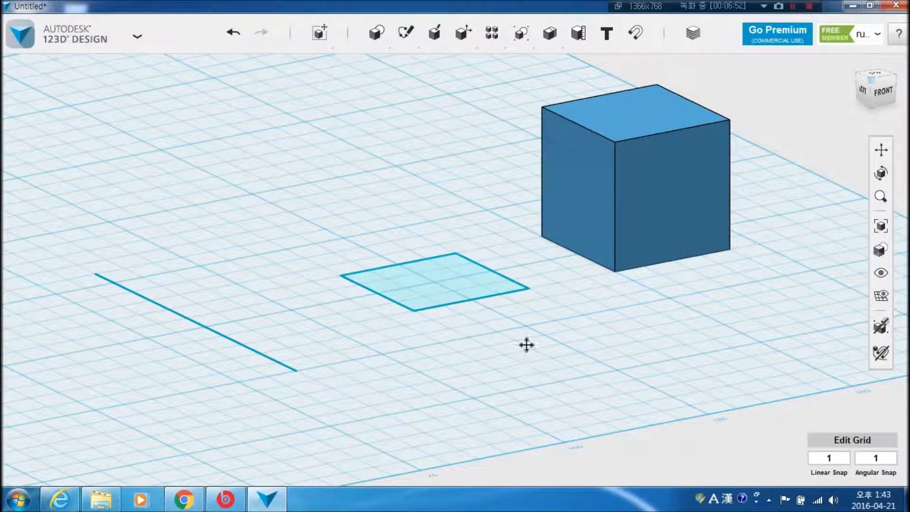
Bring the line, the flat square and the box into view, select the box as a solid, and clear the selection.
{"action": "middle_click_drag", "start_coordinate": [526, 345], "coordinate": [583, 310]}
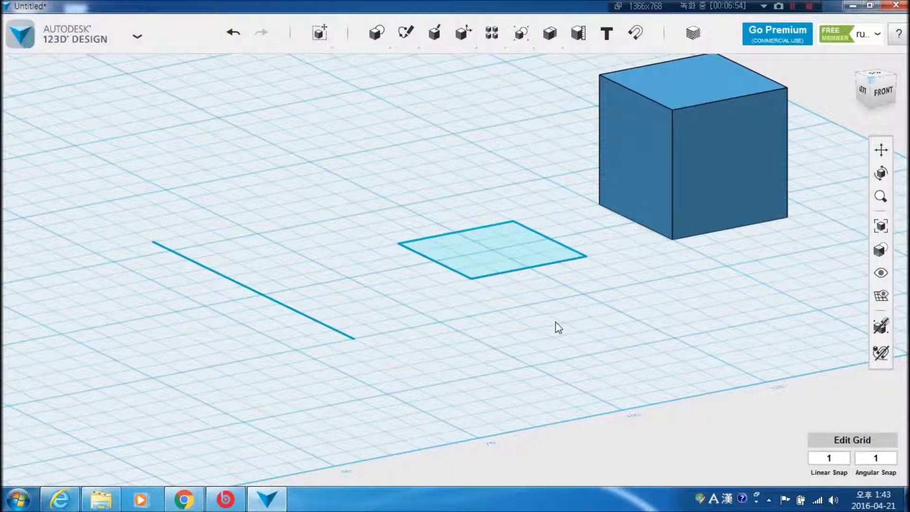
{"action": "middle_click_drag", "start_coordinate": [561, 340], "coordinate": [512, 348]}
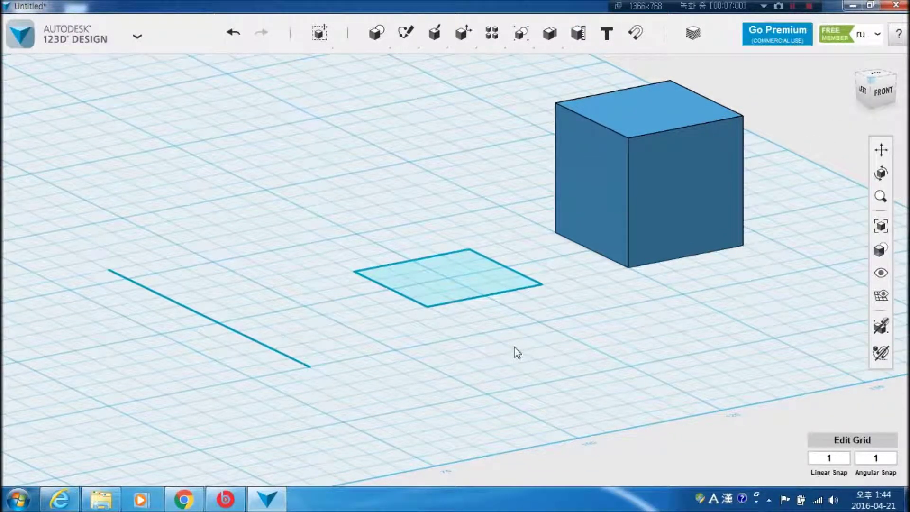
{"action": "scroll", "coordinate": [519, 342], "scroll_direction": "up", "scroll_amount": 4}
{"action": "middle_click_drag", "start_coordinate": [554, 312], "coordinate": [470, 372]}
{"action": "scroll", "coordinate": [480, 368], "scroll_direction": "down", "scroll_amount": 4}
{"action": "middle_click_drag", "start_coordinate": [507, 348], "coordinate": [479, 368]}
{"action": "scroll", "coordinate": [479, 374], "scroll_direction": "down", "scroll_amount": 3}
{"action": "scroll", "coordinate": [497, 395], "scroll_direction": "up", "scroll_amount": 4}
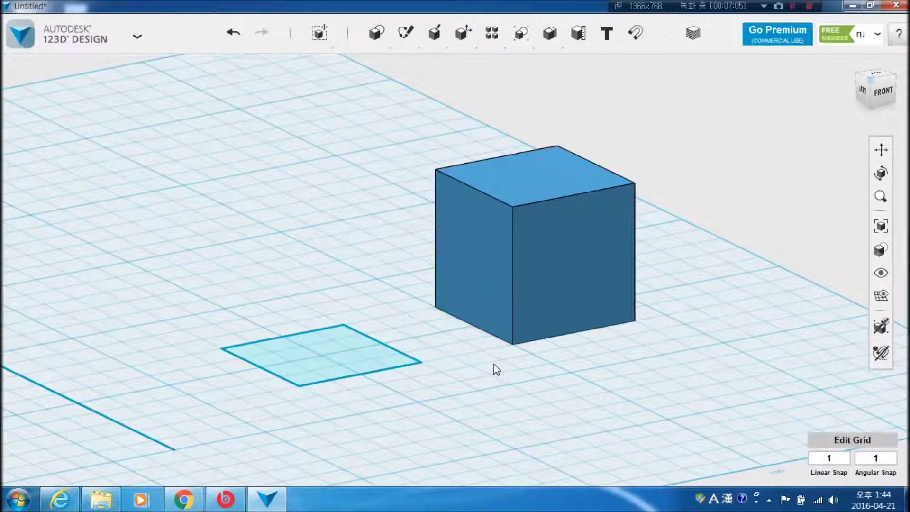
{"action": "left_click", "coordinate": [496, 264]}
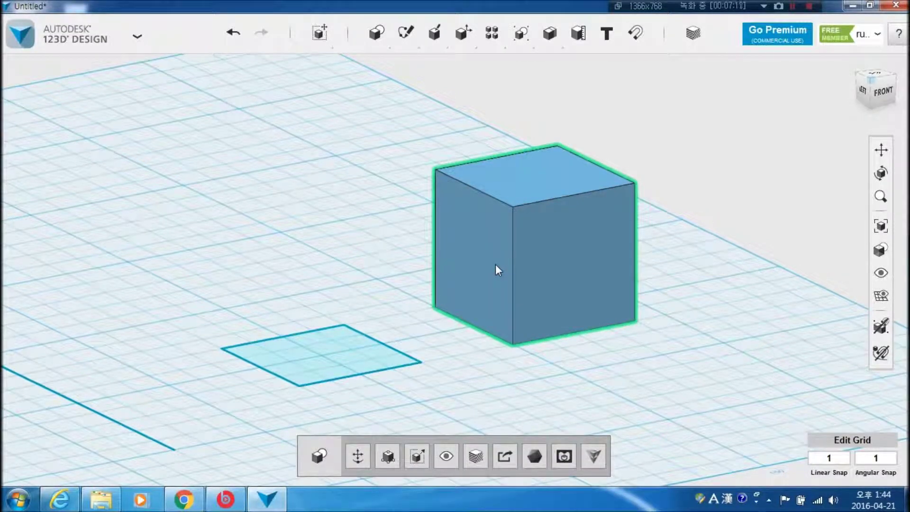
{"action": "left_click", "coordinate": [579, 395]}
{"action": "middle_click_drag", "start_coordinate": [530, 392], "coordinate": [476, 407]}
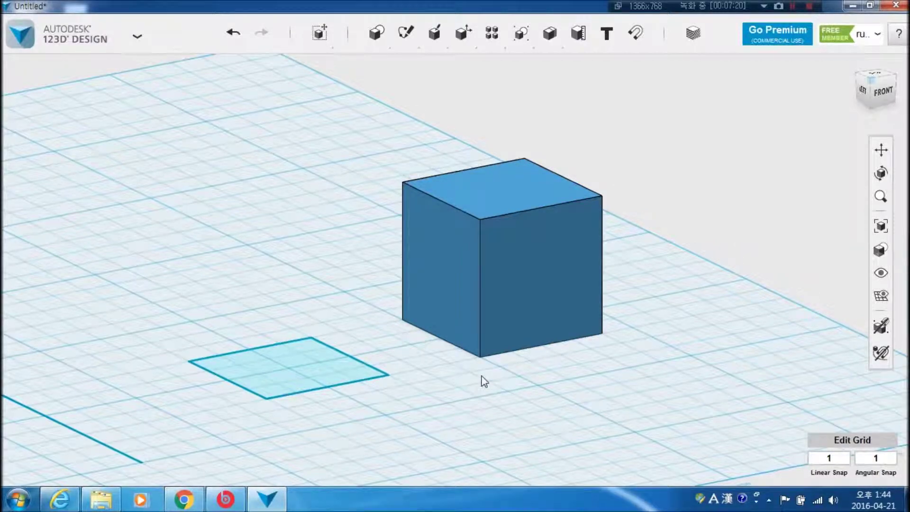
Select the line and the flat square in turn to compare a line with a surface, leaving nothing selected.
{"action": "scroll", "coordinate": [481, 376], "scroll_direction": "down", "scroll_amount": 2}
{"action": "middle_click_drag", "start_coordinate": [451, 390], "coordinate": [538, 315]}
{"action": "scroll", "coordinate": [537, 328], "scroll_direction": "up", "scroll_amount": 1}
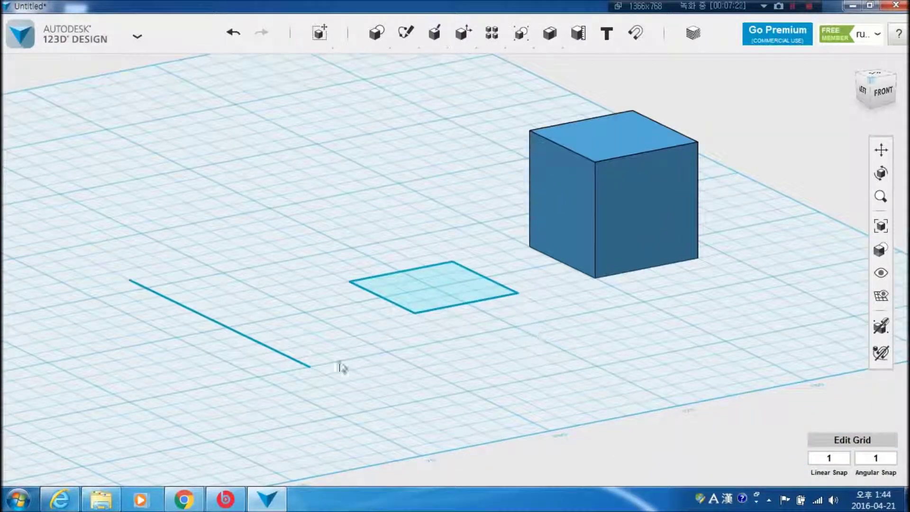
{"action": "left_click", "coordinate": [301, 366]}
{"action": "left_click", "coordinate": [412, 291]}
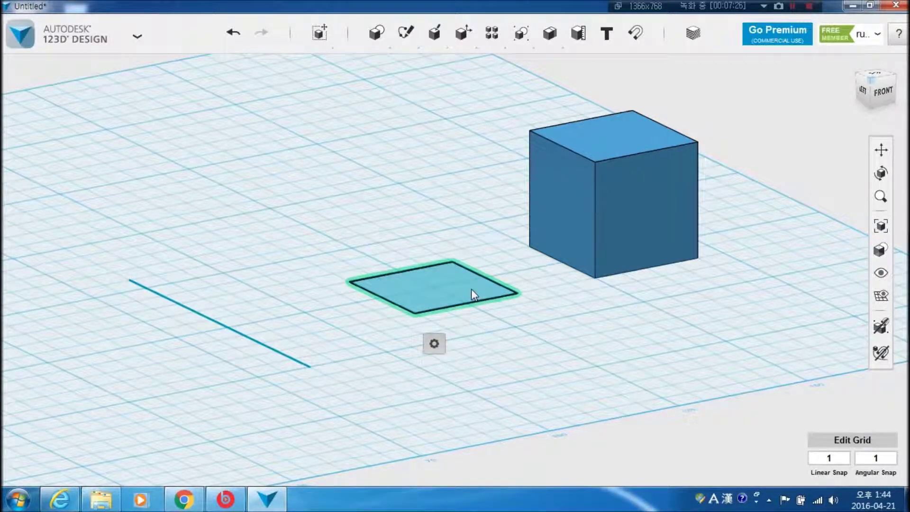
{"action": "left_click", "coordinate": [466, 308]}
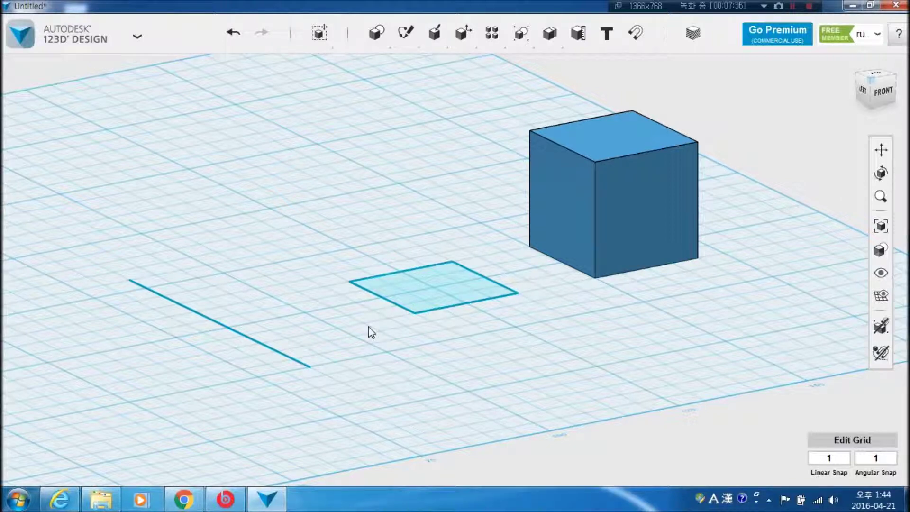
{"action": "left_click", "coordinate": [442, 286]}
{"action": "mouse_move", "coordinate": [448, 340]}
{"action": "middle_mouse_down"}
{"action": "mouse_move", "coordinate": [357, 374]}
{"action": "mouse_move", "coordinate": [463, 335]}
{"action": "middle_mouse_up"}
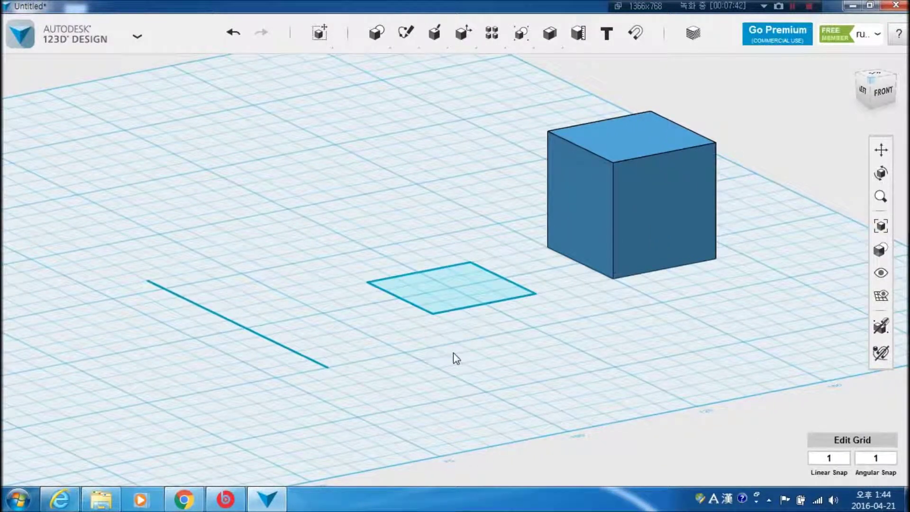
Zoom in on the flat square, select it as a surface, and clear the selection.
{"action": "scroll", "coordinate": [453, 356], "scroll_direction": "up", "scroll_amount": 2}
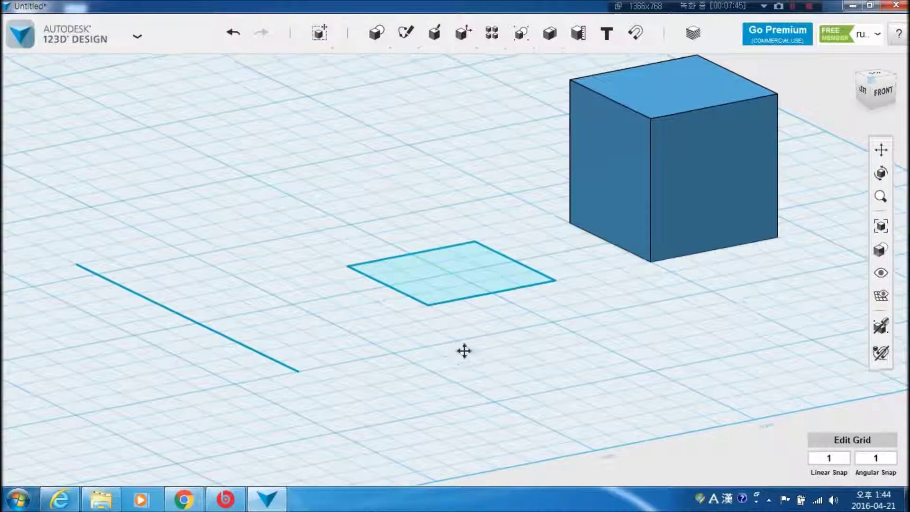
{"action": "middle_click_drag", "start_coordinate": [465, 352], "coordinate": [485, 341]}
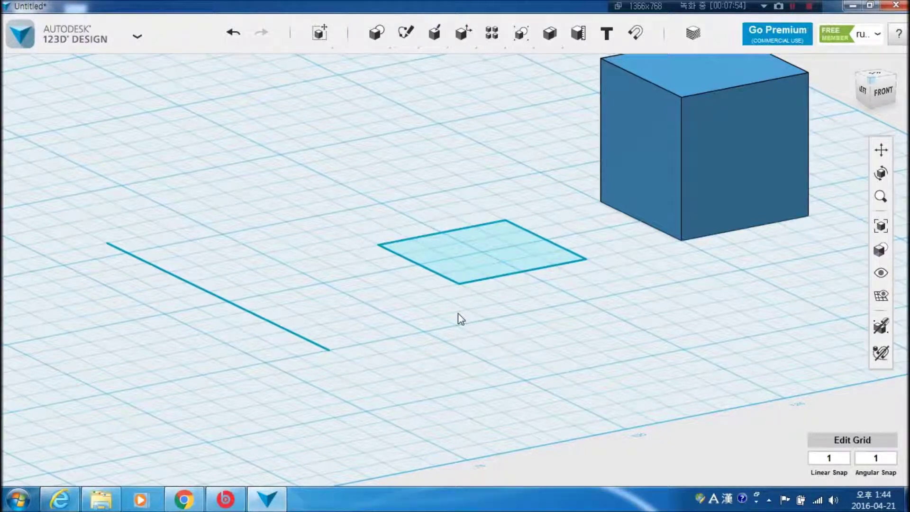
{"action": "left_click", "coordinate": [491, 270]}
{"action": "left_click", "coordinate": [485, 328]}
{"action": "middle_click_drag", "start_coordinate": [427, 331], "coordinate": [455, 329]}
Bring the box into view, select it to contrast the solid with the flat square, and deselect it.
{"action": "scroll", "coordinate": [526, 315], "scroll_direction": "up", "scroll_amount": 2}
{"action": "middle_click_drag", "start_coordinate": [537, 308], "coordinate": [346, 405]}
{"action": "scroll", "coordinate": [575, 329], "scroll_direction": "down", "scroll_amount": 2}
{"action": "middle_click_drag", "start_coordinate": [575, 327], "coordinate": [522, 377]}
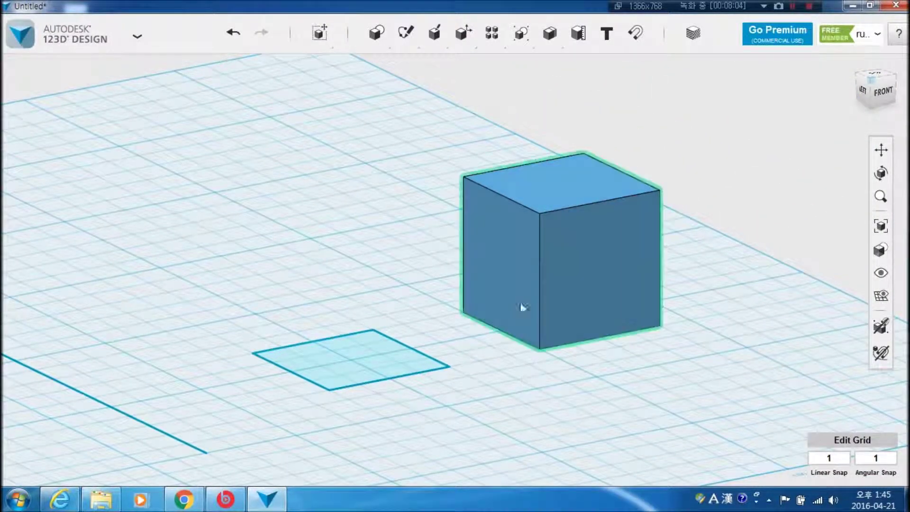
{"action": "left_click", "coordinate": [541, 252]}
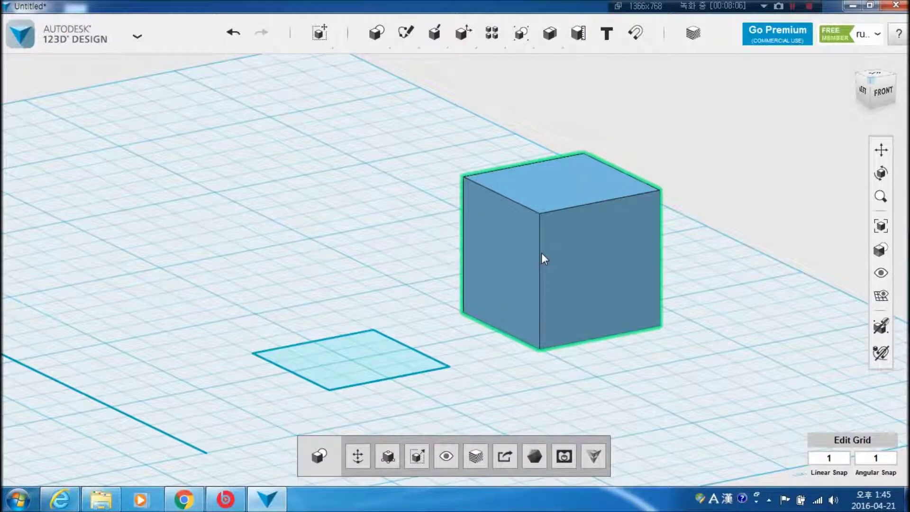
{"action": "middle_click_drag", "start_coordinate": [668, 359], "coordinate": [646, 293]}
{"action": "left_click", "coordinate": [604, 342]}
{"action": "middle_click_drag", "start_coordinate": [521, 361], "coordinate": [673, 327]}
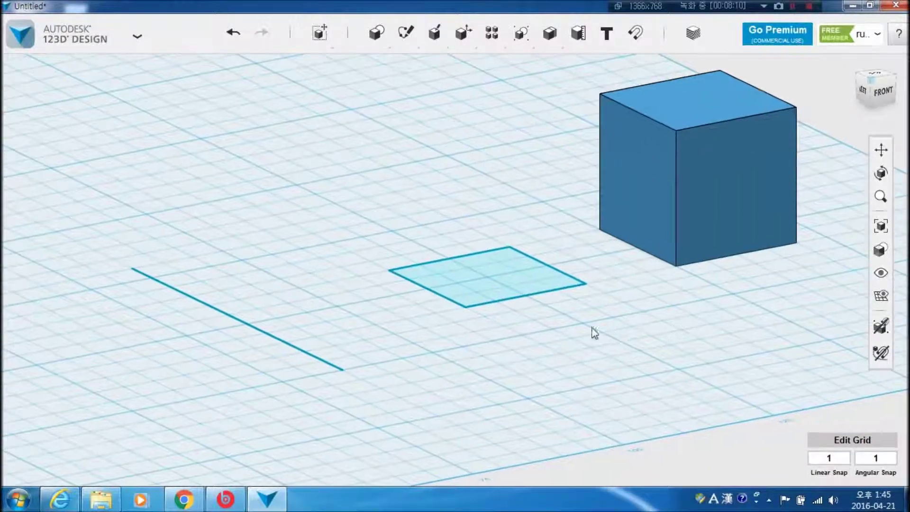
Examine the flat square close up and from above, select it in the near-top view, and deselect it.
{"action": "scroll", "coordinate": [566, 326], "scroll_direction": "up", "scroll_amount": 2}
{"action": "middle_click_drag", "start_coordinate": [561, 327], "coordinate": [587, 385]}
{"action": "scroll", "coordinate": [581, 369], "scroll_direction": "up", "scroll_amount": 1}
{"action": "scroll", "coordinate": [558, 347], "scroll_direction": "down", "scroll_amount": 2}
{"action": "right_click_drag", "start_coordinate": [561, 354], "coordinate": [544, 386]}
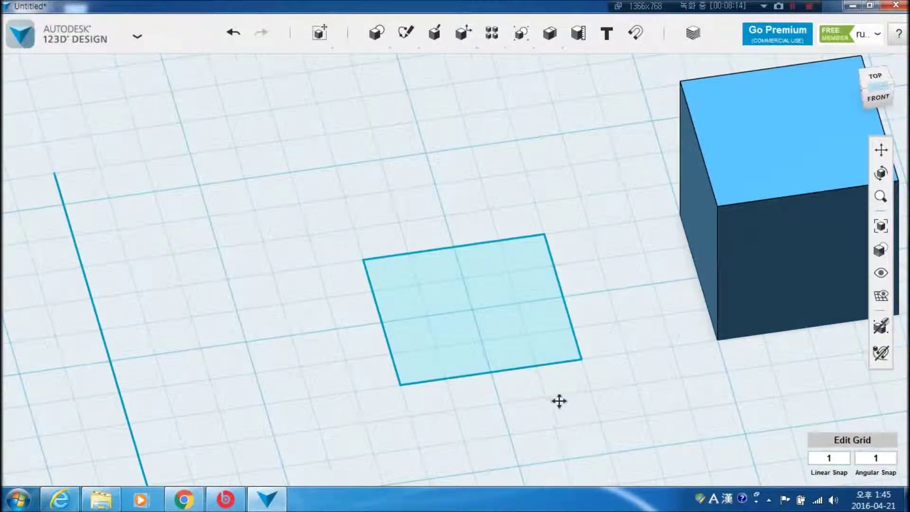
{"action": "middle_click_drag", "start_coordinate": [559, 401], "coordinate": [598, 338]}
{"action": "scroll", "coordinate": [598, 338], "scroll_direction": "up", "scroll_amount": 2}
{"action": "scroll", "coordinate": [529, 315], "scroll_direction": "down", "scroll_amount": 2}
{"action": "middle_click_drag", "start_coordinate": [525, 329], "coordinate": [527, 368]}
{"action": "scroll", "coordinate": [527, 368], "scroll_direction": "up", "scroll_amount": 2}
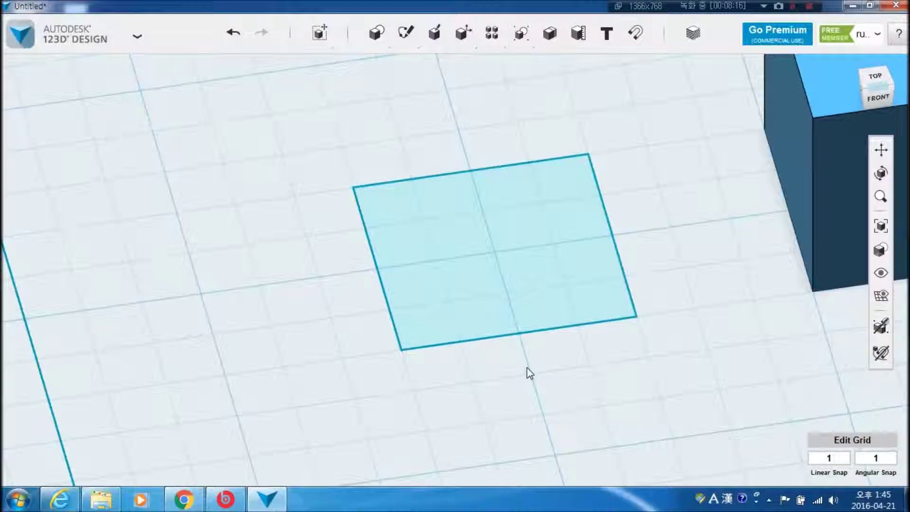
{"action": "right_click_drag", "start_coordinate": [527, 358], "coordinate": [512, 379]}
{"action": "scroll", "coordinate": [524, 351], "scroll_direction": "down", "scroll_amount": 3}
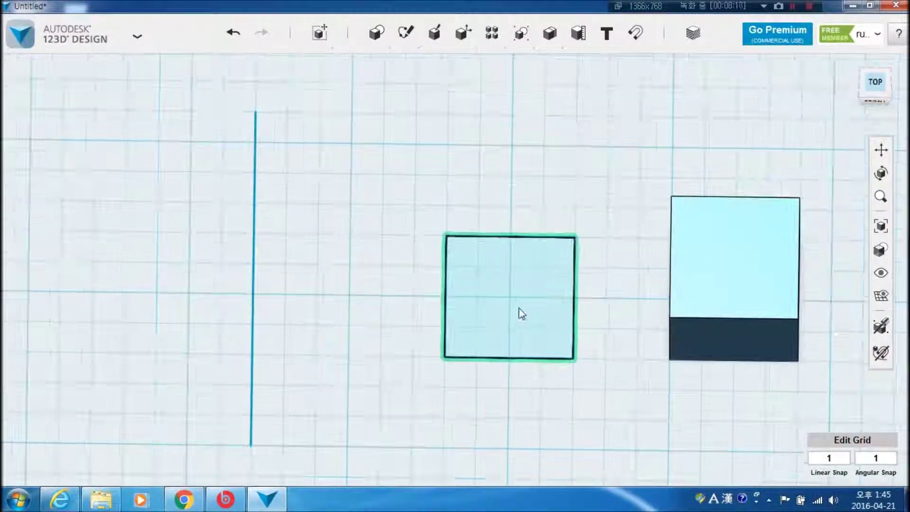
{"action": "left_click", "coordinate": [521, 314]}
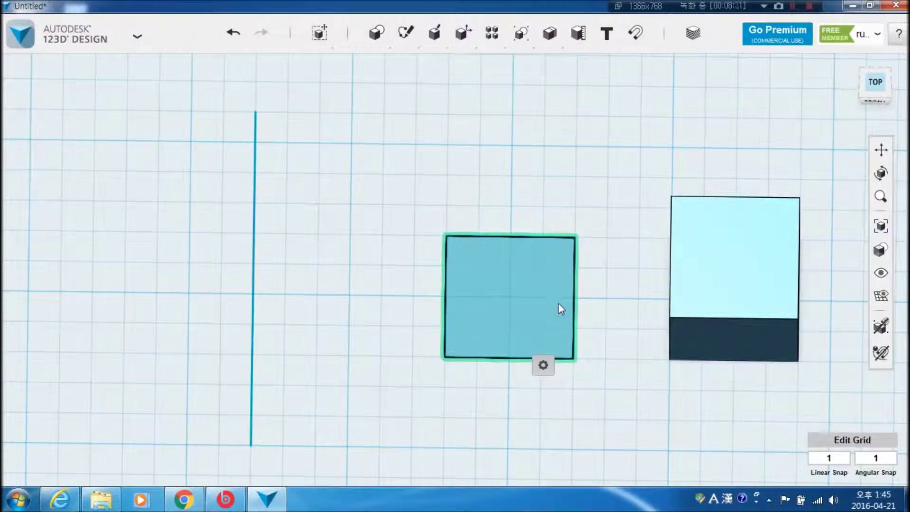
{"action": "right_click_drag", "start_coordinate": [632, 394], "coordinate": [617, 372]}
{"action": "left_click", "coordinate": [616, 373]}
{"action": "middle_click_drag", "start_coordinate": [630, 359], "coordinate": [570, 338]}
Stack several 20 by 20 rectangle primitives exactly on top of the existing flat square.
{"action": "mouse_move", "coordinate": [377, 34]}
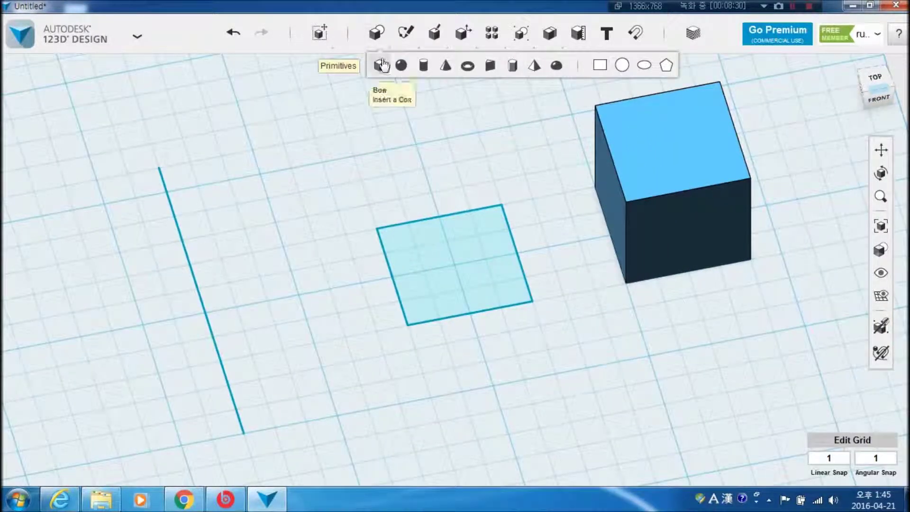
{"action": "left_click", "coordinate": [600, 64]}
{"action": "left_click", "coordinate": [449, 269]}
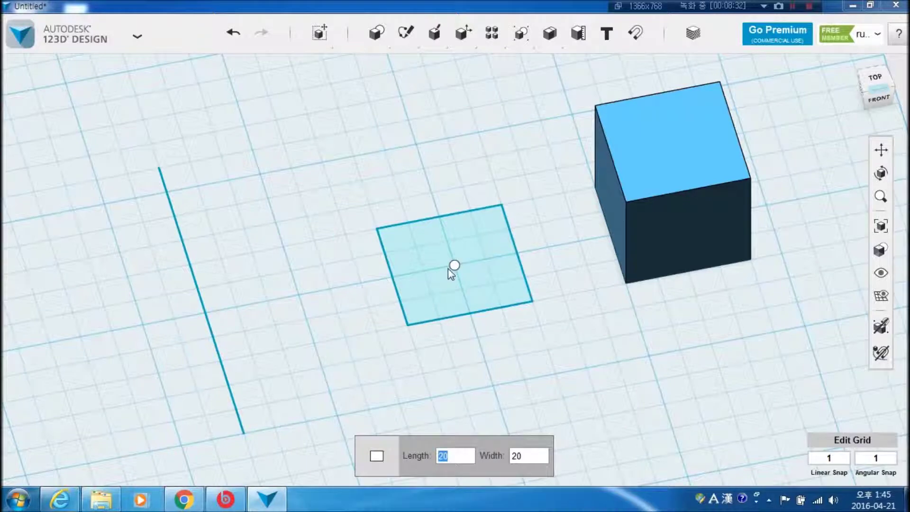
{"action": "key", "text": "Escape"}
{"action": "mouse_move", "coordinate": [378, 33]}
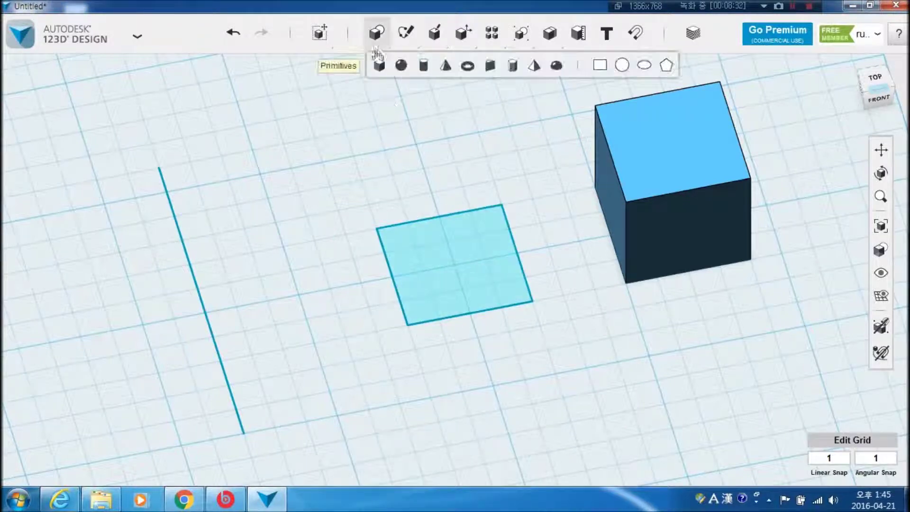
{"action": "left_click", "coordinate": [599, 65]}
{"action": "mouse_move", "coordinate": [377, 33]}
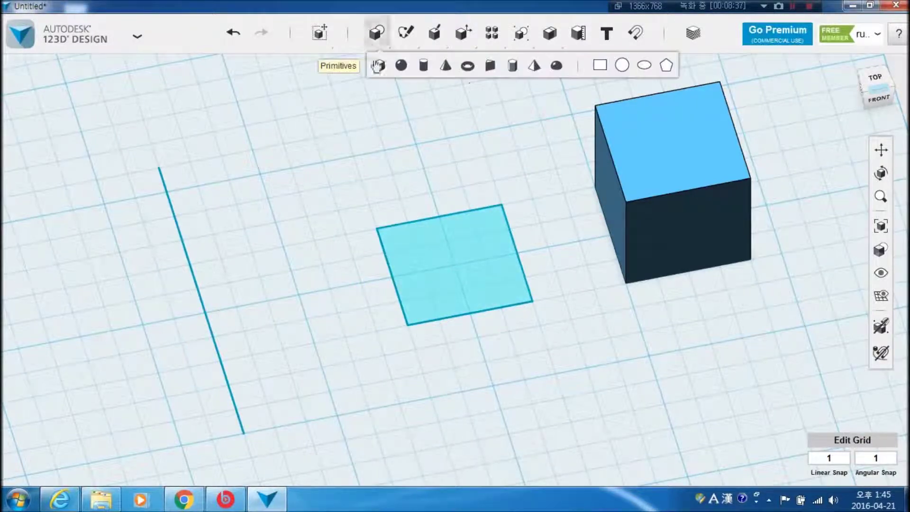
{"action": "left_click", "coordinate": [596, 67]}
{"action": "left_click", "coordinate": [455, 270]}
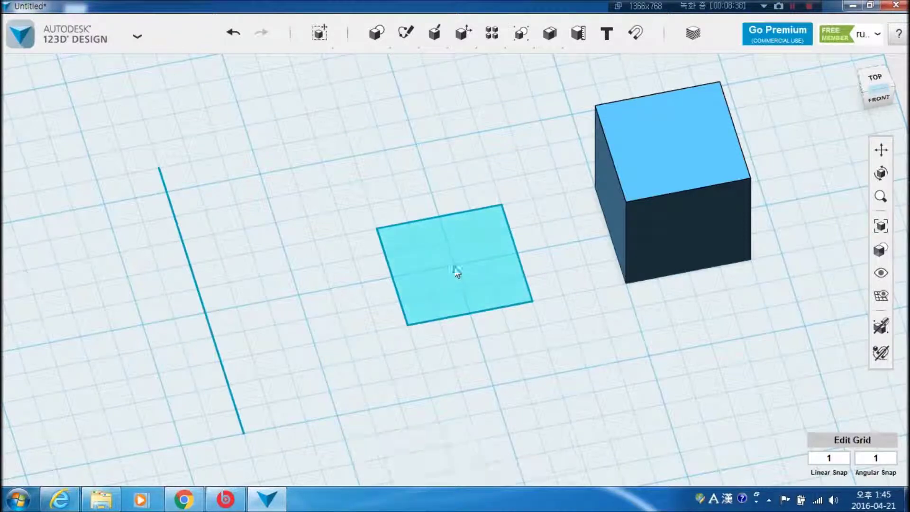
{"action": "mouse_move", "coordinate": [378, 33]}
{"action": "left_click", "coordinate": [595, 69]}
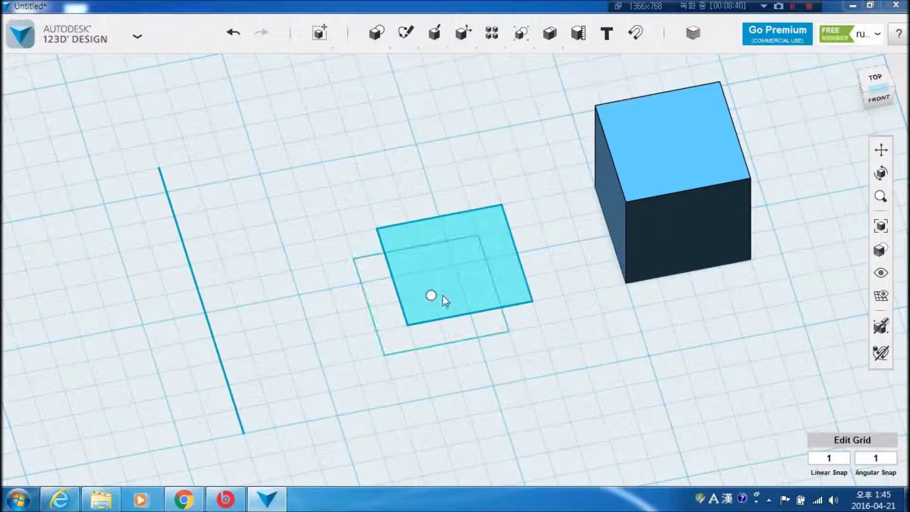
{"action": "left_click", "coordinate": [456, 269]}
{"action": "mouse_move", "coordinate": [377, 33]}
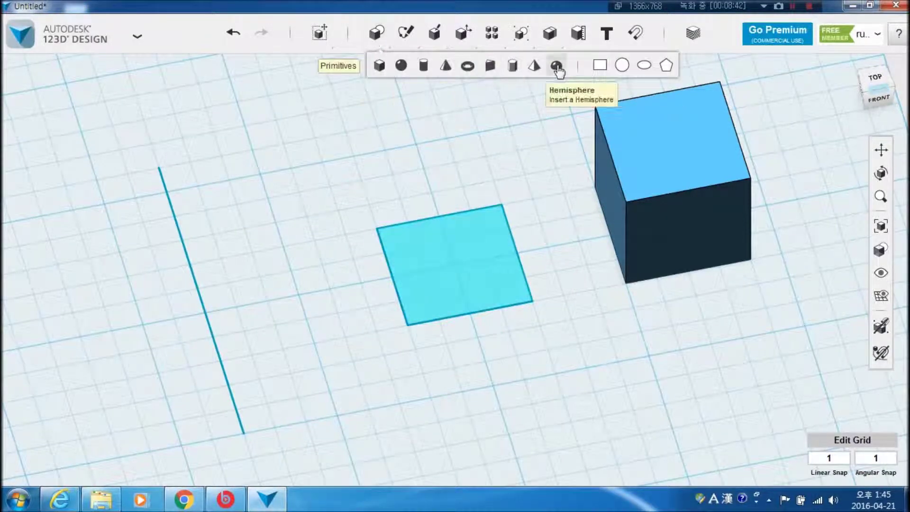
{"action": "left_click", "coordinate": [600, 65]}
{"action": "left_click", "coordinate": [466, 273]}
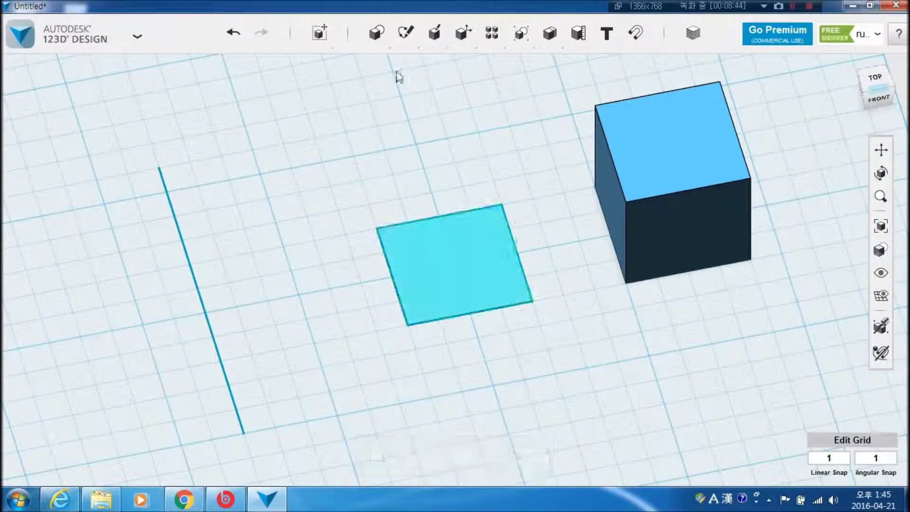
{"action": "mouse_move", "coordinate": [377, 33]}
{"action": "left_click", "coordinate": [600, 65]}
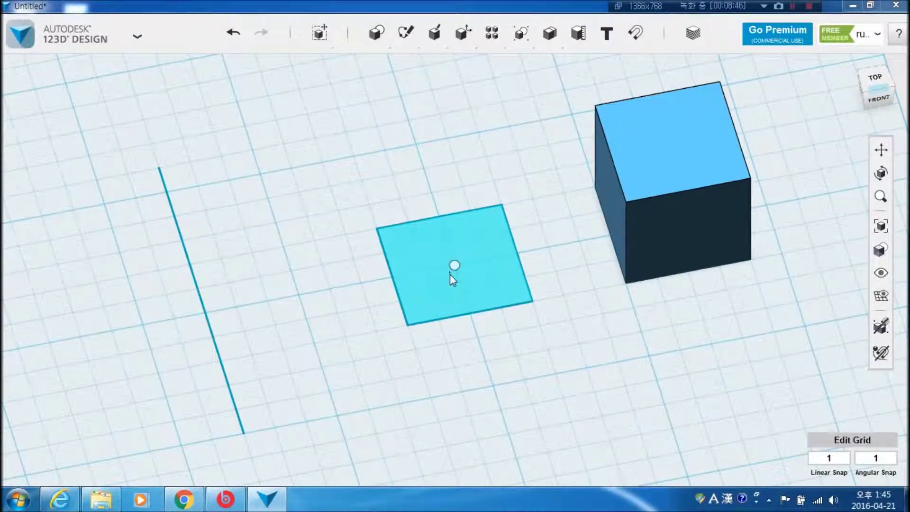
Examine the thickness of the stacked squares from close up and from different angles beside the line and the box.
{"action": "scroll", "coordinate": [540, 356], "scroll_direction": "up", "scroll_amount": 3}
{"action": "right_click_drag", "start_coordinate": [541, 360], "coordinate": [539, 336]}
{"action": "scroll", "coordinate": [479, 296], "scroll_direction": "up", "scroll_amount": 3}
{"action": "scroll", "coordinate": [477, 296], "scroll_direction": "down", "scroll_amount": 4}
{"action": "right_click_drag", "start_coordinate": [458, 296], "coordinate": [463, 314]}
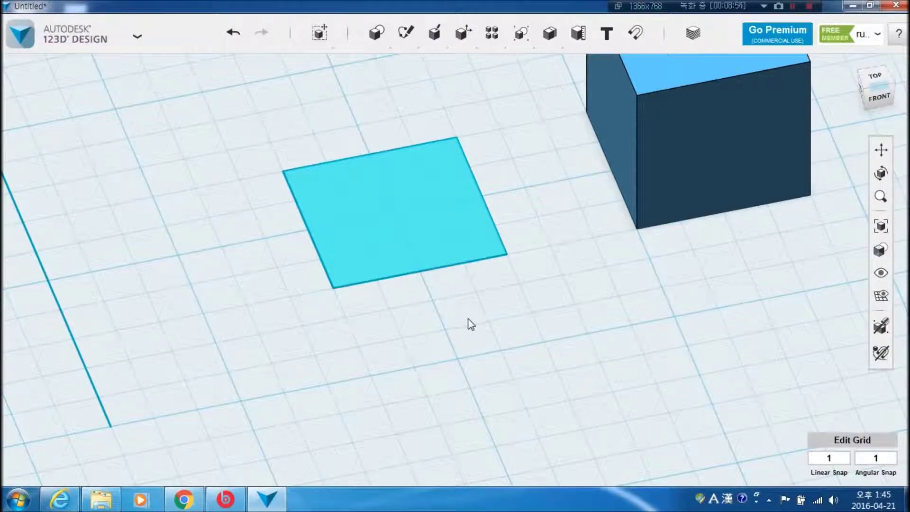
{"action": "scroll", "coordinate": [453, 309], "scroll_direction": "down", "scroll_amount": 2}
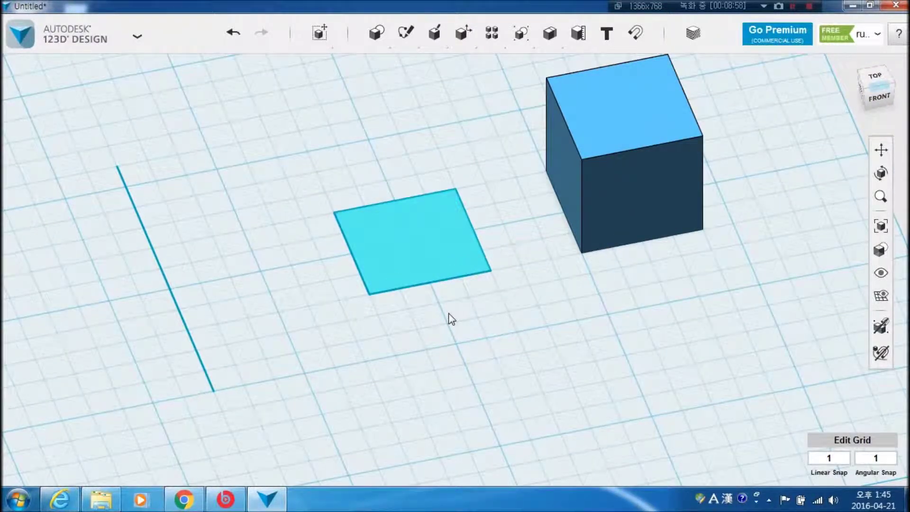
{"action": "middle_click_drag", "start_coordinate": [333, 354], "coordinate": [484, 311]}
{"action": "scroll", "coordinate": [534, 294], "scroll_direction": "down", "scroll_amount": 2}
{"action": "scroll", "coordinate": [455, 331], "scroll_direction": "up", "scroll_amount": 2}
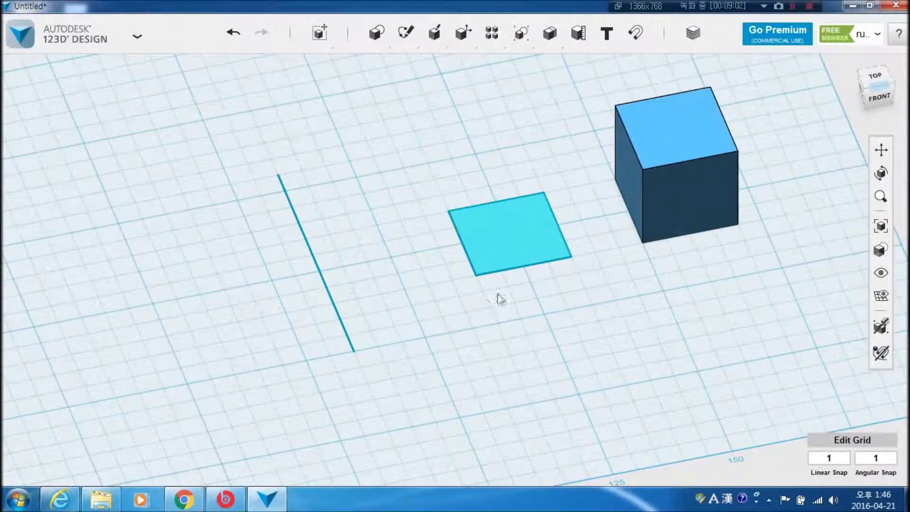
{"action": "mouse_move", "coordinate": [528, 331]}
{"action": "middle_mouse_down"}
{"action": "mouse_move", "coordinate": [483, 351]}
{"action": "mouse_move", "coordinate": [518, 324]}
{"action": "middle_mouse_up"}
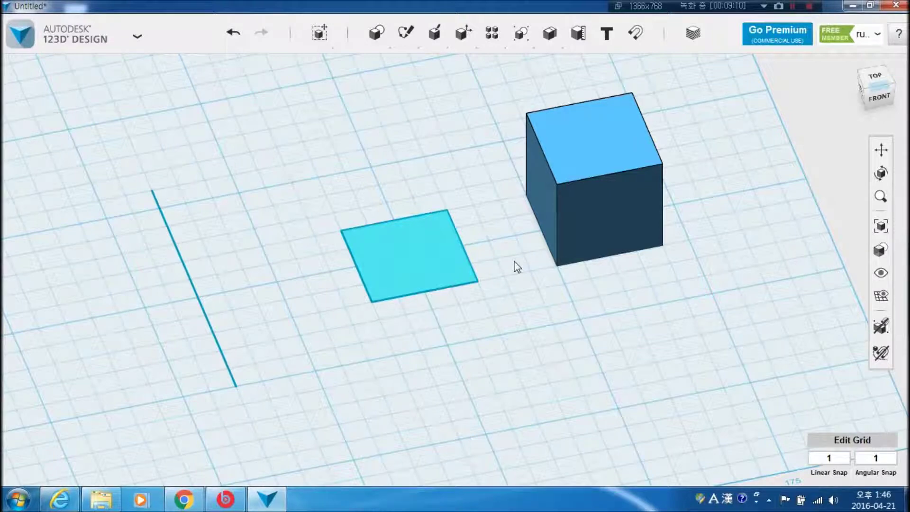
Select the box once to contrast it with the stacked squares, clear the selection, and bring all objects into view.
{"action": "left_click", "coordinate": [602, 168]}
{"action": "left_click", "coordinate": [517, 292]}
{"action": "middle_click_drag", "start_coordinate": [544, 287], "coordinate": [693, 222]}
{"action": "scroll", "coordinate": [564, 269], "scroll_direction": "down", "scroll_amount": 3}
{"action": "middle_click_drag", "start_coordinate": [516, 284], "coordinate": [459, 304]}
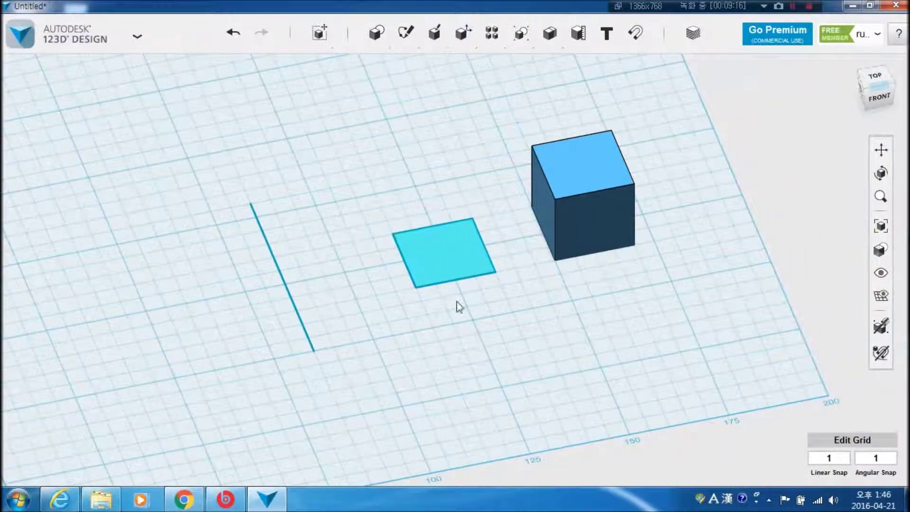
{"action": "scroll", "coordinate": [458, 300], "scroll_direction": "up", "scroll_amount": 2}
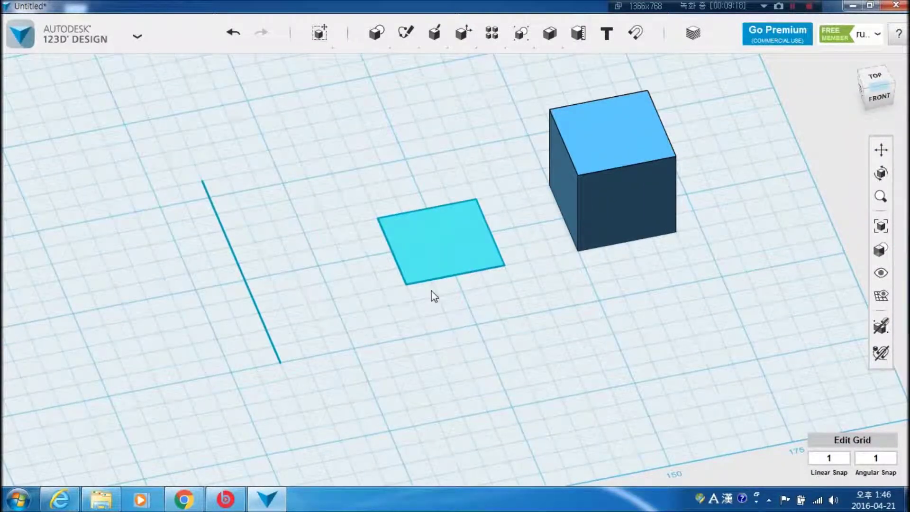
Window-select the line and the stacked squares together and the box separately, clearing the selection each time.
{"action": "left_click_drag", "start_coordinate": [161, 153], "coordinate": [500, 364]}
{"action": "left_click", "coordinate": [574, 331]}
{"action": "left_click_drag", "start_coordinate": [692, 301], "coordinate": [539, 127]}
{"action": "left_click", "coordinate": [557, 312]}
{"action": "middle_click_drag", "start_coordinate": [506, 331], "coordinate": [528, 341]}
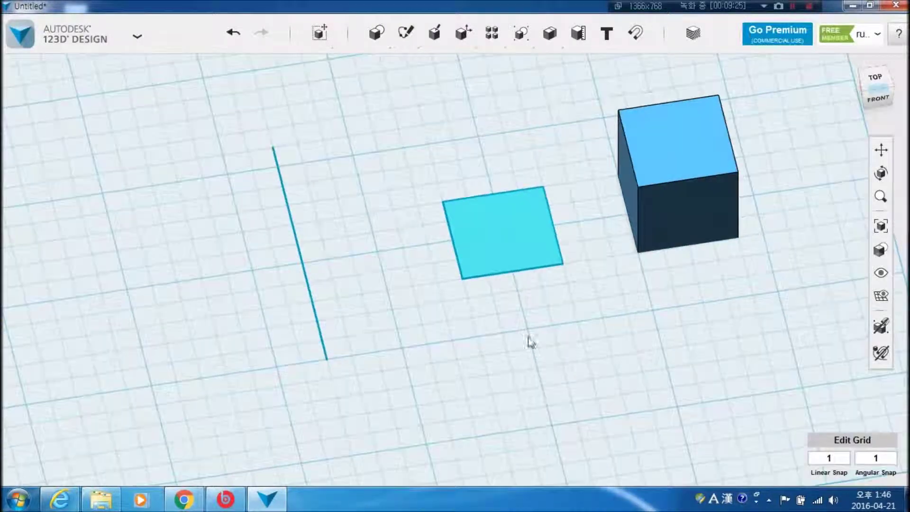
Select the line and the stacked square one after the other, deselecting each.
{"action": "left_click", "coordinate": [319, 337]}
{"action": "left_click", "coordinate": [451, 360]}
{"action": "left_click", "coordinate": [487, 249]}
{"action": "left_click", "coordinate": [416, 351]}
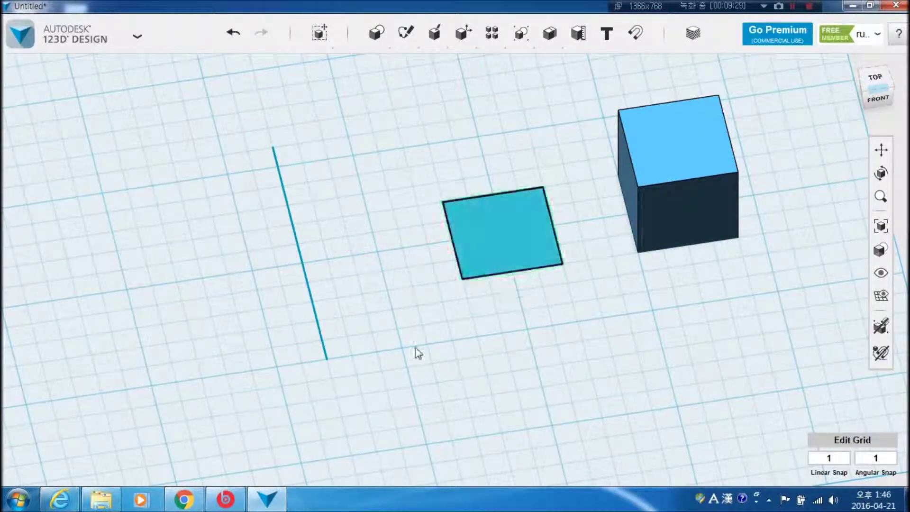
Select the stacked square and the line in turn, clearing the selection each time, to compare the flat shape with the line.
{"action": "left_click", "coordinate": [489, 238]}
{"action": "left_click", "coordinate": [450, 348]}
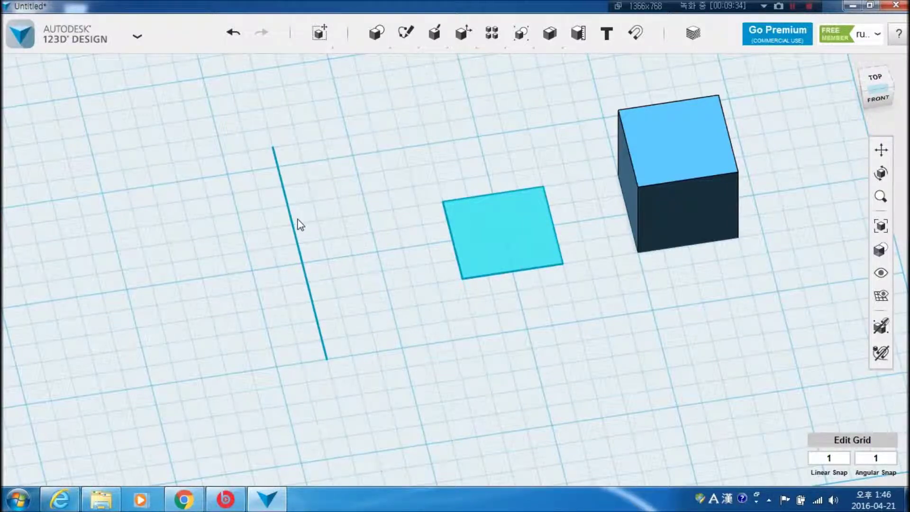
{"action": "left_click", "coordinate": [295, 234]}
{"action": "left_click", "coordinate": [498, 237]}
{"action": "left_click", "coordinate": [582, 304]}
Select the box and clear the selection, and window-select across the box and the stacked square before deselecting everything.
{"action": "middle_click_drag", "start_coordinate": [515, 286], "coordinate": [449, 301]}
{"action": "right_click_drag", "start_coordinate": [476, 309], "coordinate": [521, 209]}
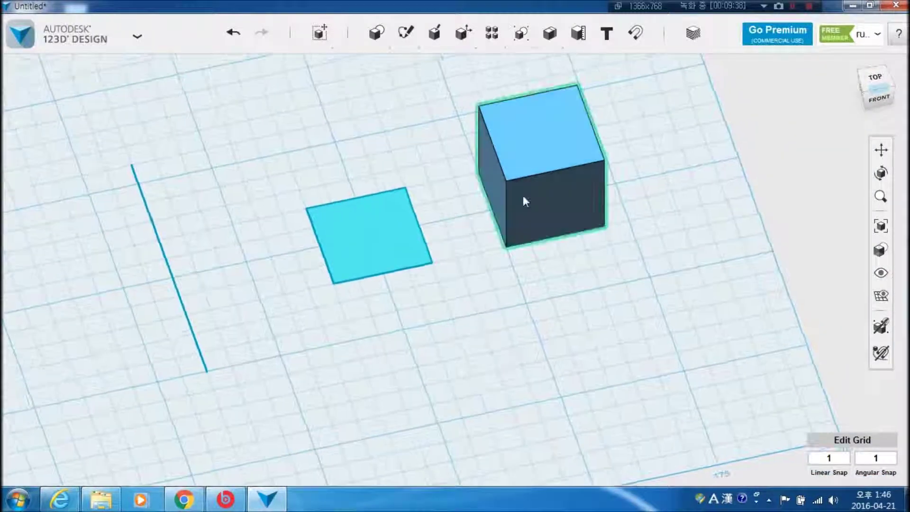
{"action": "left_click", "coordinate": [529, 187]}
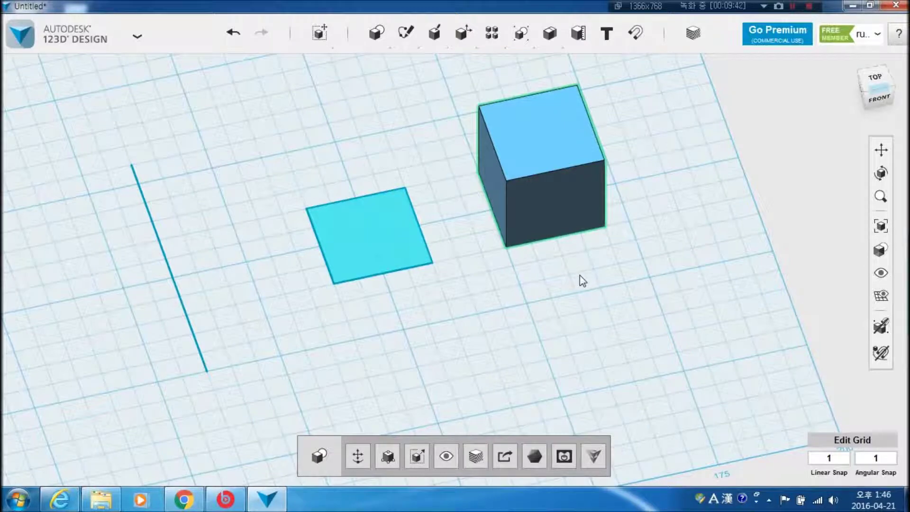
{"action": "middle_click_drag", "start_coordinate": [582, 280], "coordinate": [620, 299]}
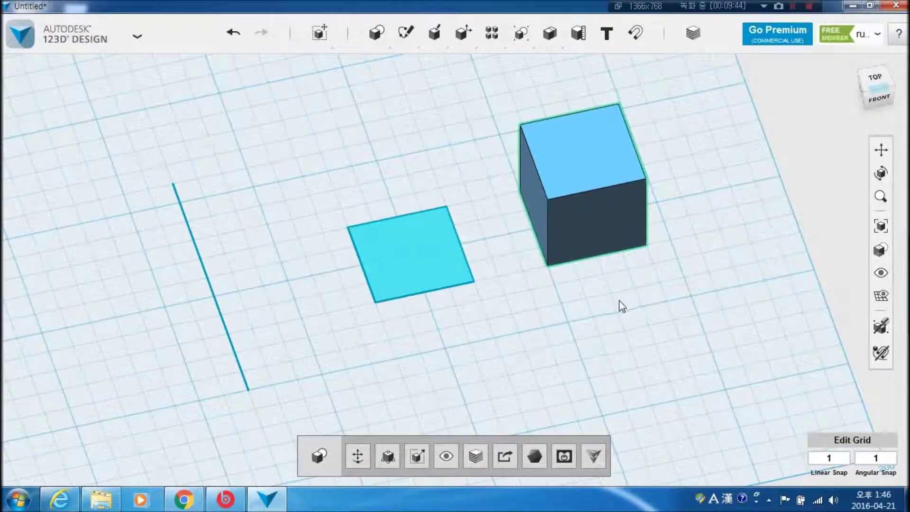
{"action": "left_click", "coordinate": [496, 186]}
{"action": "left_click_drag", "start_coordinate": [697, 310], "coordinate": [251, 236]}
{"action": "left_click", "coordinate": [448, 329]}
{"action": "left_click", "coordinate": [396, 355]}
{"action": "middle_click_drag", "start_coordinate": [386, 365], "coordinate": [419, 341]}
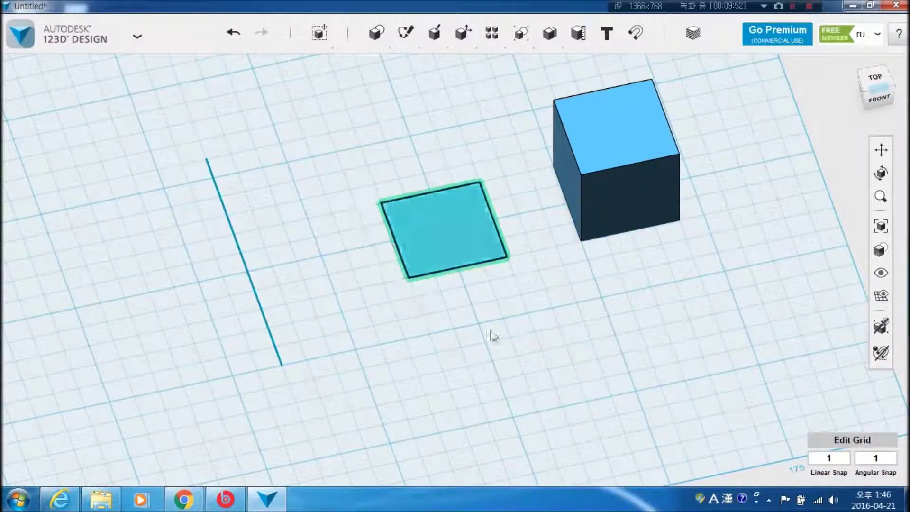
Look at the line, square and box from the top view and bring the empty grid area beyond them into view.
{"action": "middle_click_drag", "start_coordinate": [483, 326], "coordinate": [425, 226]}
{"action": "scroll", "coordinate": [422, 226], "scroll_direction": "down", "scroll_amount": 4}
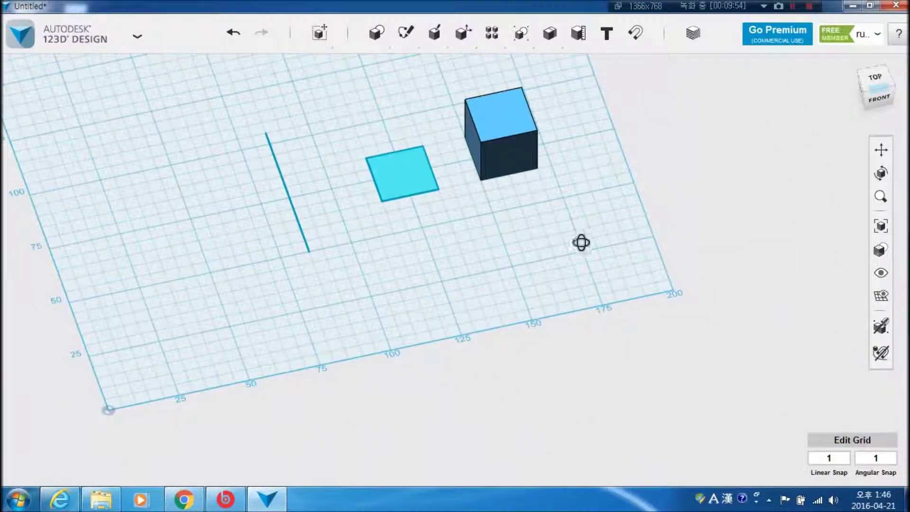
{"action": "right_click_drag", "start_coordinate": [581, 241], "coordinate": [554, 252]}
{"action": "left_click", "coordinate": [877, 80]}
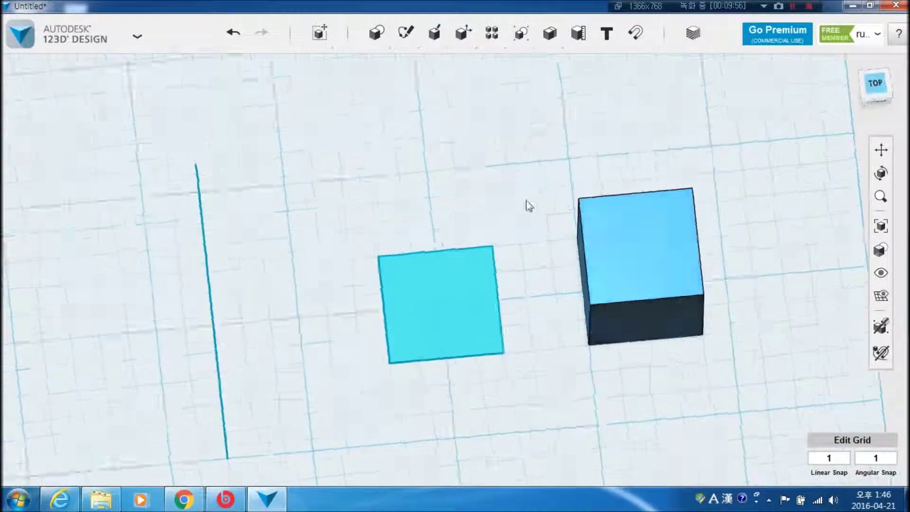
{"action": "scroll", "coordinate": [535, 216], "scroll_direction": "down", "scroll_amount": 3}
{"action": "scroll", "coordinate": [499, 220], "scroll_direction": "down", "scroll_amount": 3}
{"action": "middle_click_drag", "start_coordinate": [484, 292], "coordinate": [431, 252]}
{"action": "scroll", "coordinate": [486, 263], "scroll_direction": "down", "scroll_amount": 1}
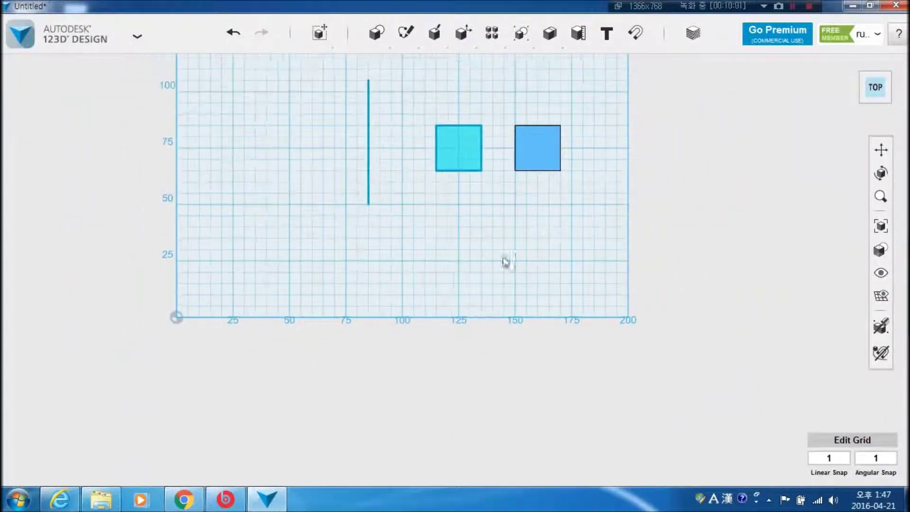
{"action": "mouse_move", "coordinate": [513, 247]}
{"action": "middle_mouse_down"}
{"action": "mouse_move", "coordinate": [484, 250]}
{"action": "mouse_move", "coordinate": [544, 276]}
{"action": "mouse_move", "coordinate": [496, 292]}
{"action": "mouse_move", "coordinate": [497, 278]}
{"action": "middle_mouse_up"}
{"action": "mouse_move", "coordinate": [497, 267]}
{"action": "middle_mouse_down"}
{"action": "mouse_move", "coordinate": [489, 319]}
{"action": "mouse_move", "coordinate": [480, 325]}
{"action": "middle_mouse_up"}
{"action": "middle_click_drag", "start_coordinate": [464, 263], "coordinate": [460, 333]}
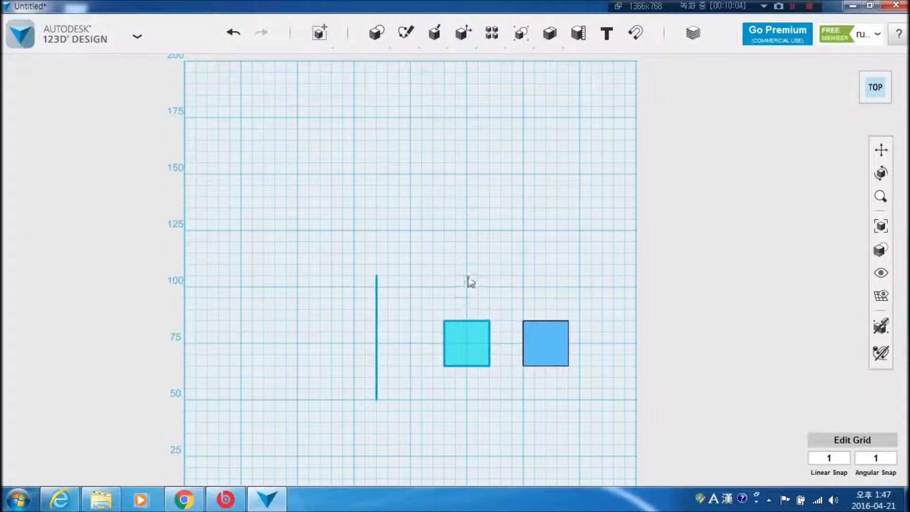
{"action": "mouse_move", "coordinate": [463, 38]}
{"action": "mouse_move", "coordinate": [413, 32]}
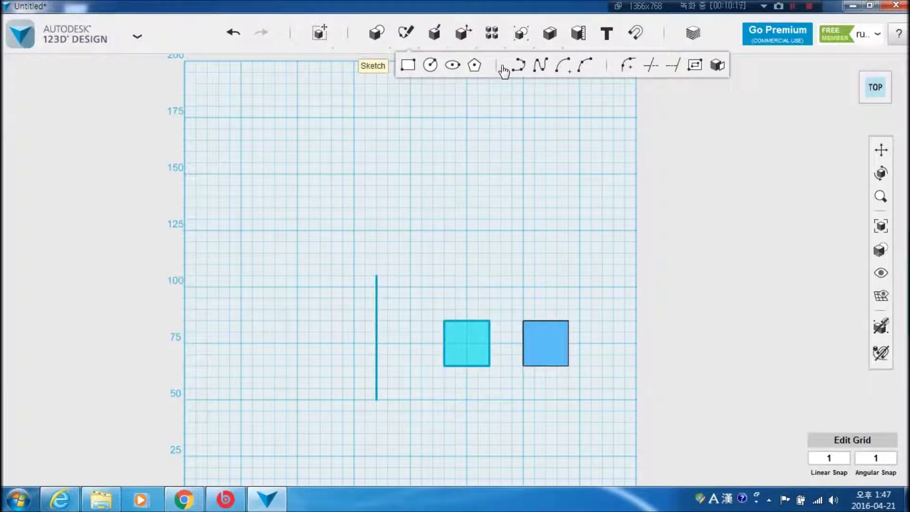
{"action": "right_click_drag", "start_coordinate": [570, 379], "coordinate": [571, 378]}
{"action": "left_click", "coordinate": [872, 87]}
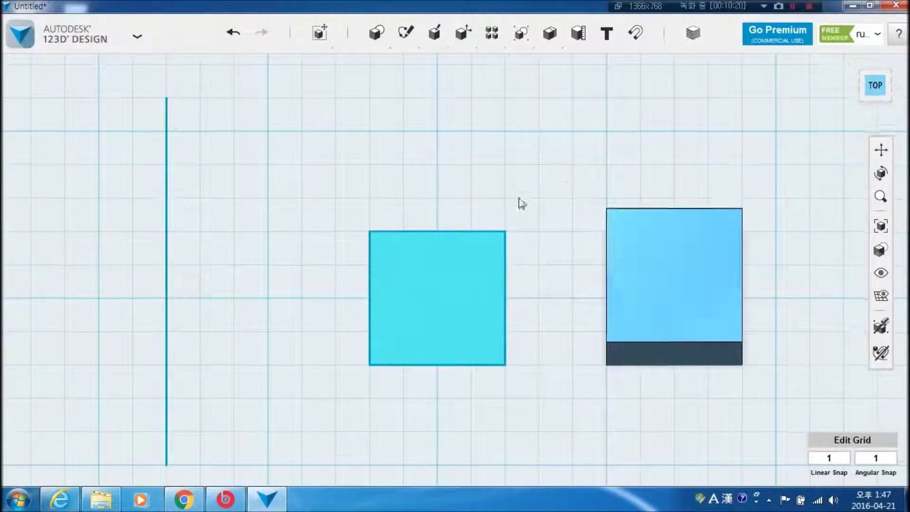
{"action": "scroll", "coordinate": [534, 128], "scroll_direction": "down", "scroll_amount": 3}
{"action": "middle_click_drag", "start_coordinate": [455, 138], "coordinate": [477, 317]}
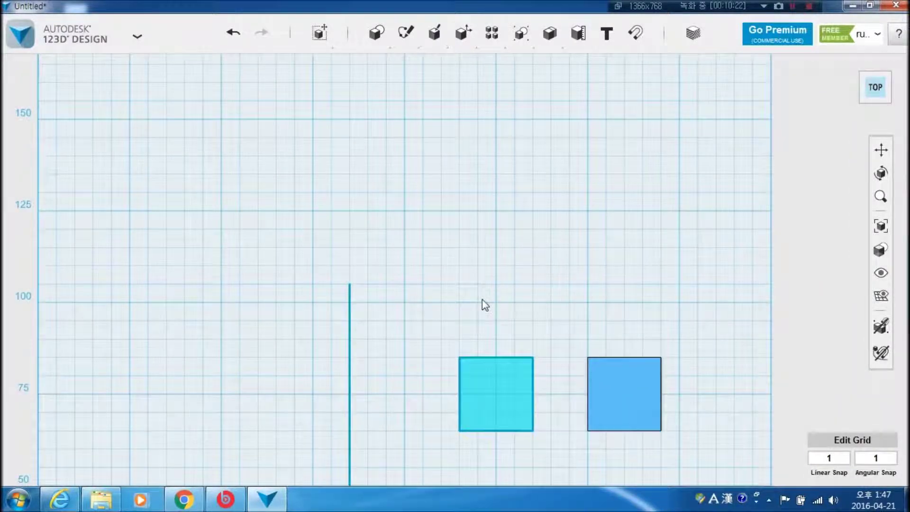
{"action": "mouse_move", "coordinate": [500, 290]}
{"action": "middle_mouse_down"}
{"action": "mouse_move", "coordinate": [504, 282]}
{"action": "mouse_move", "coordinate": [550, 318]}
{"action": "middle_mouse_up"}
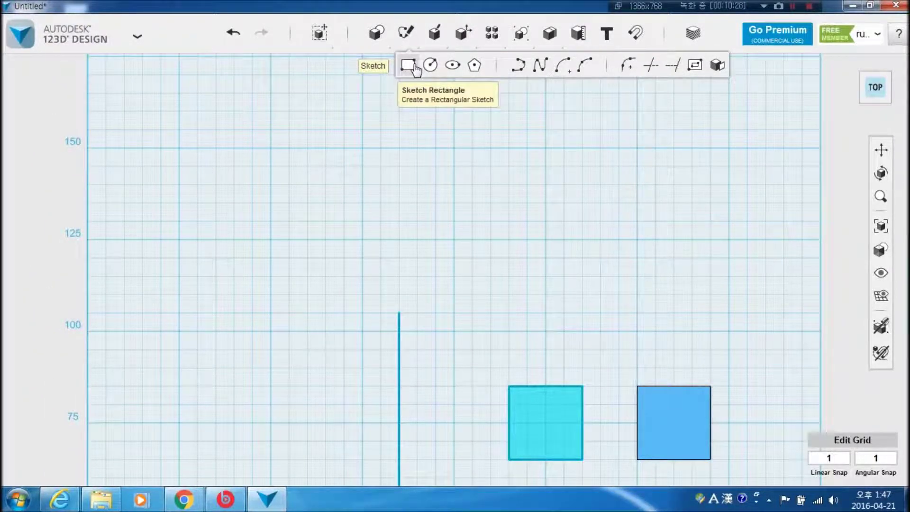
Sketch an open polyline on the empty grid beyond the line: 35 mm down, 40 mm right, 35 mm up and 30 mm back left.
{"action": "left_click", "coordinate": [520, 74]}
{"action": "middle_click_drag", "start_coordinate": [398, 142], "coordinate": [465, 286]}
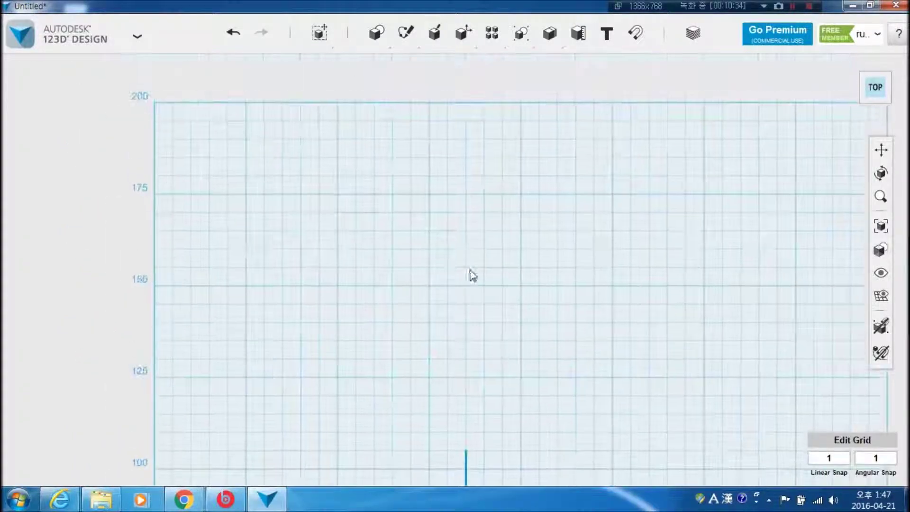
{"action": "left_click", "coordinate": [461, 177]}
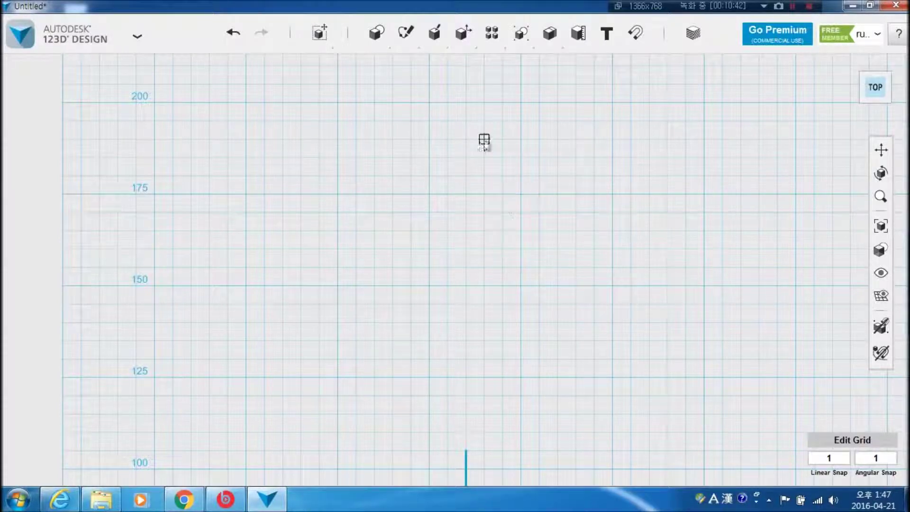
{"action": "left_click", "coordinate": [465, 139]}
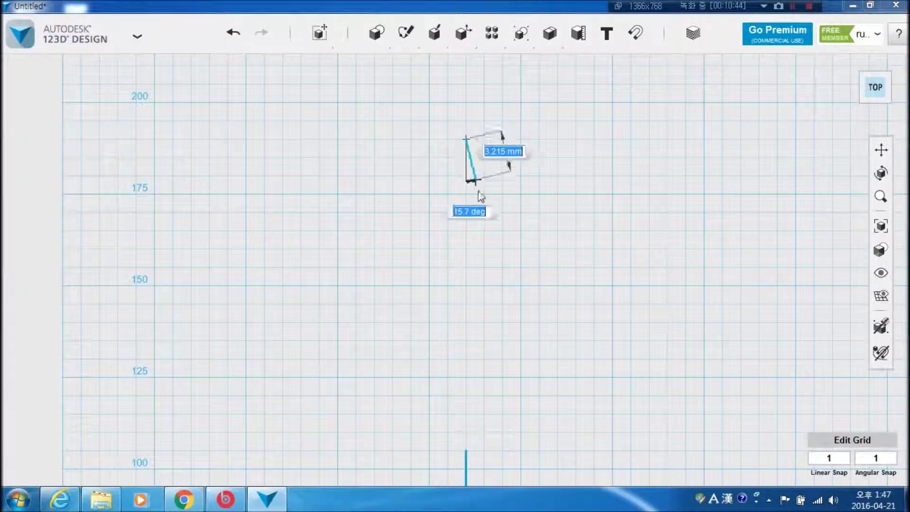
{"action": "left_click", "coordinate": [466, 268]}
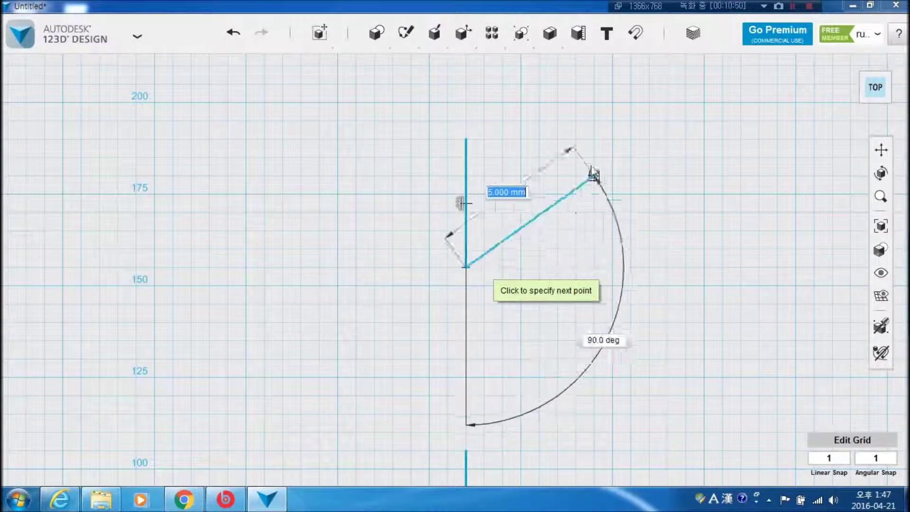
{"action": "left_click", "coordinate": [612, 267]}
{"action": "left_click", "coordinate": [613, 140]}
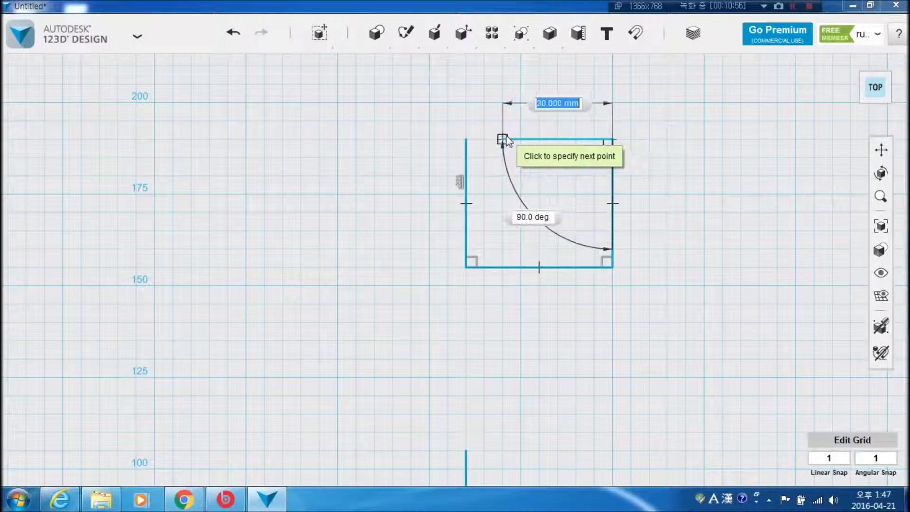
{"action": "left_click", "coordinate": [504, 139]}
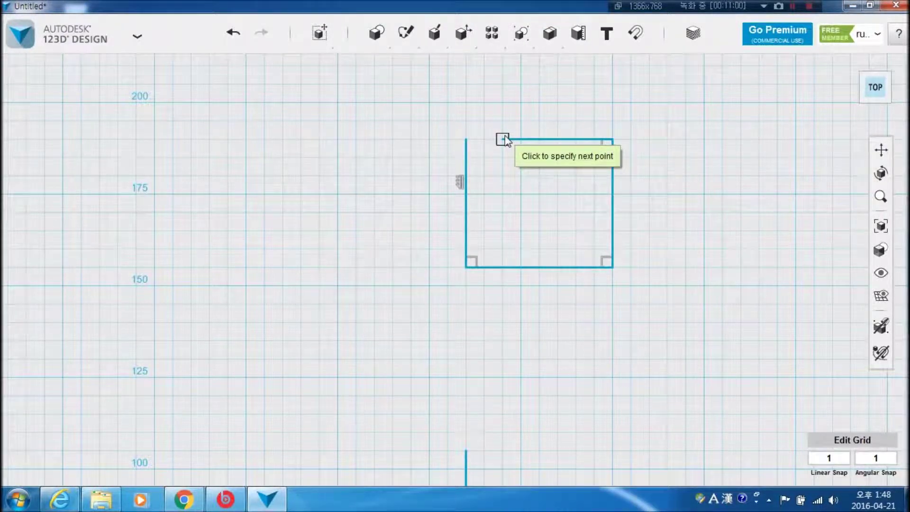
{"action": "key", "text": "Escape"}
Examine the open outline by selecting its edges one after another and checking their lengths.
{"action": "scroll", "coordinate": [535, 223], "scroll_direction": "up", "scroll_amount": 5}
{"action": "scroll", "coordinate": [681, 211], "scroll_direction": "down", "scroll_amount": 4}
{"action": "middle_click_drag", "start_coordinate": [682, 210], "coordinate": [524, 229]}
{"action": "scroll", "coordinate": [524, 230], "scroll_direction": "down", "scroll_amount": 2}
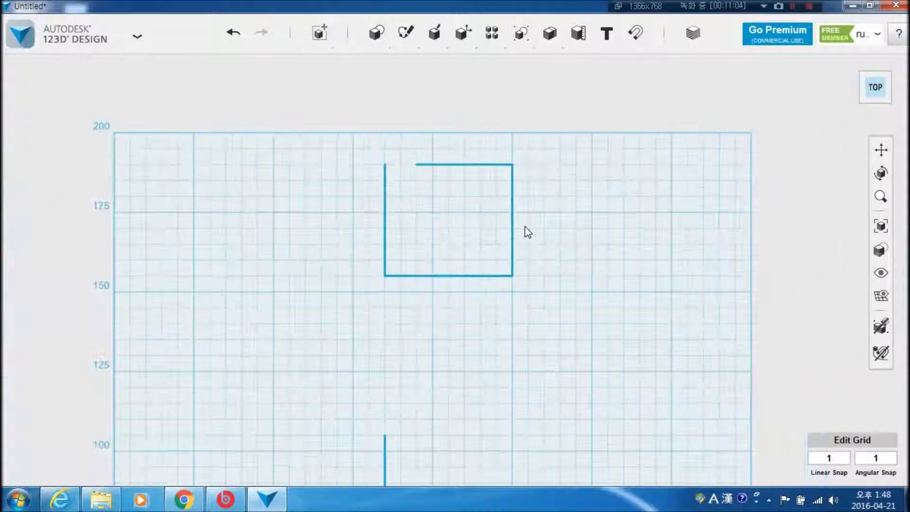
{"action": "left_click", "coordinate": [482, 278]}
{"action": "left_click", "coordinate": [459, 337]}
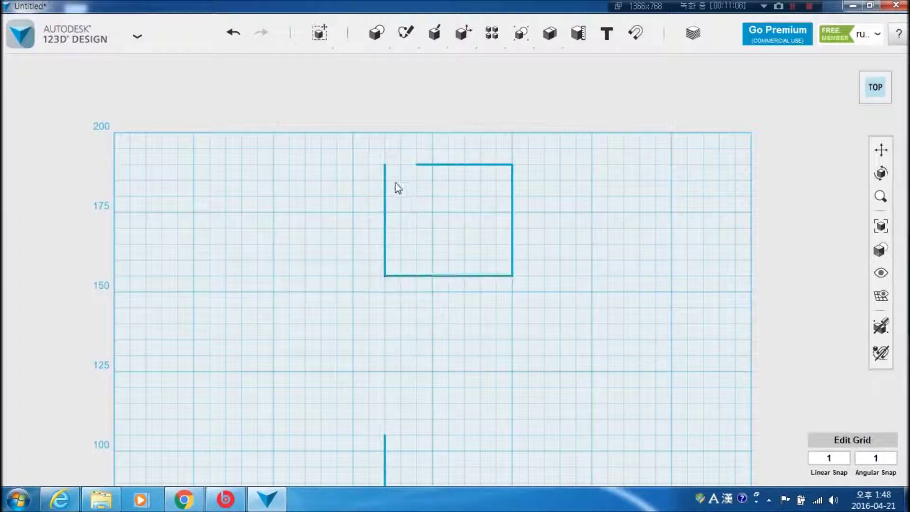
{"action": "left_click", "coordinate": [386, 217]}
{"action": "left_click", "coordinate": [557, 297]}
{"action": "scroll", "coordinate": [545, 255], "scroll_direction": "up", "scroll_amount": 3}
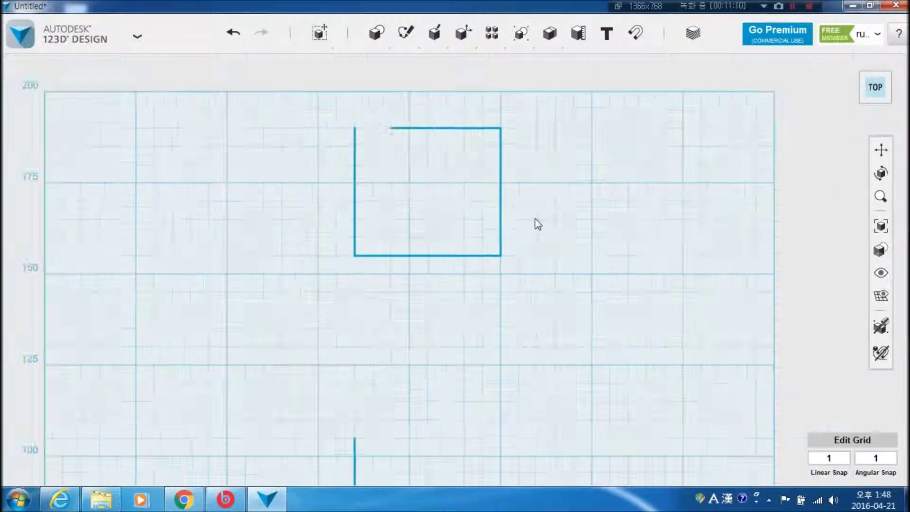
{"action": "scroll", "coordinate": [534, 218], "scroll_direction": "down", "scroll_amount": 3}
{"action": "left_click", "coordinate": [495, 250]}
{"action": "left_click", "coordinate": [506, 231]}
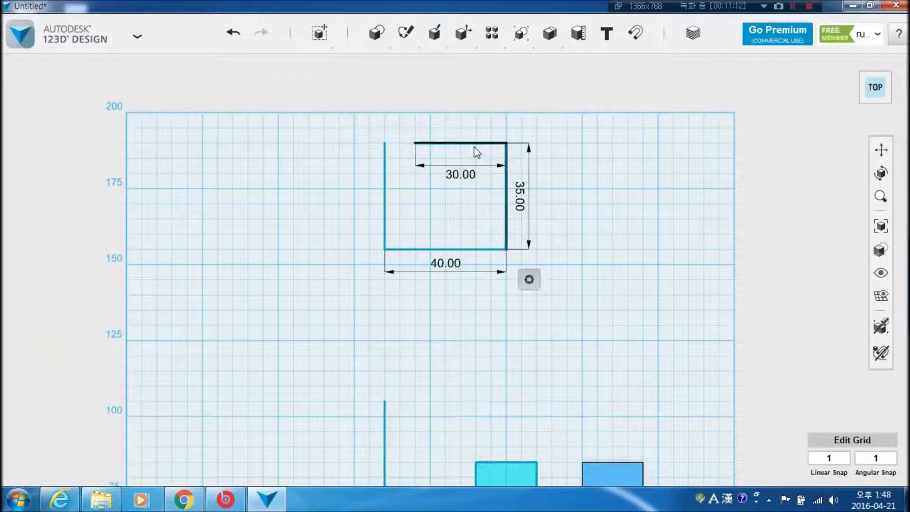
{"action": "left_click", "coordinate": [474, 146]}
{"action": "left_click", "coordinate": [386, 184]}
{"action": "mouse_move", "coordinate": [410, 247]}
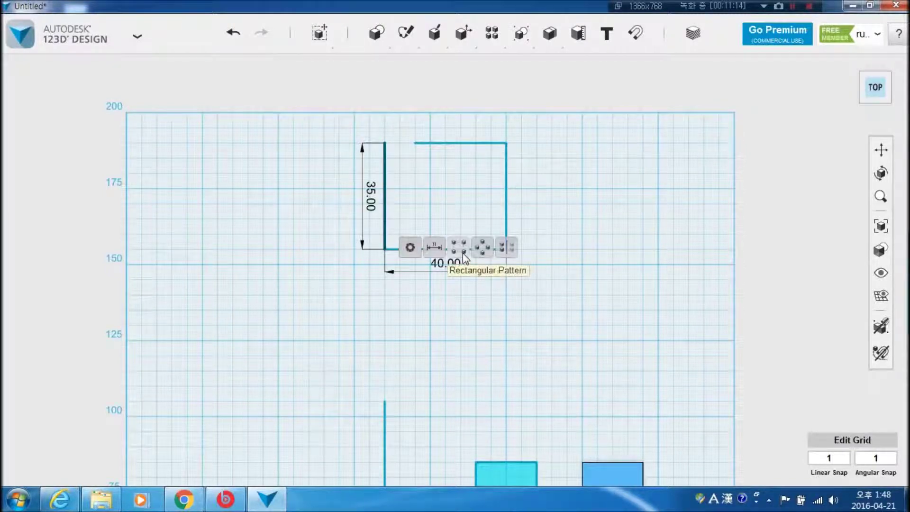
{"action": "left_click", "coordinate": [462, 254]}
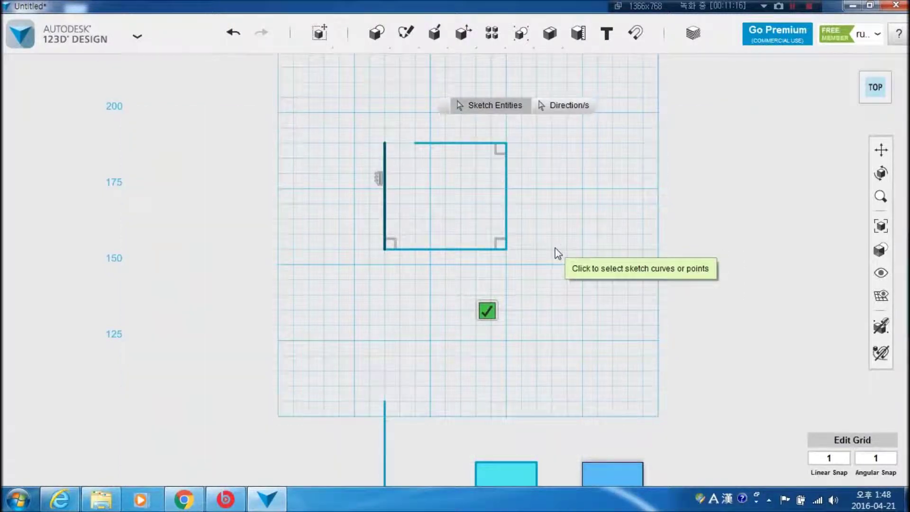
{"action": "key", "text": "Escape"}
Close the gap in the open outline with a Polyline segment from the end of the upper edge to the top of the left edge.
{"action": "middle_click_drag", "start_coordinate": [562, 246], "coordinate": [544, 305]}
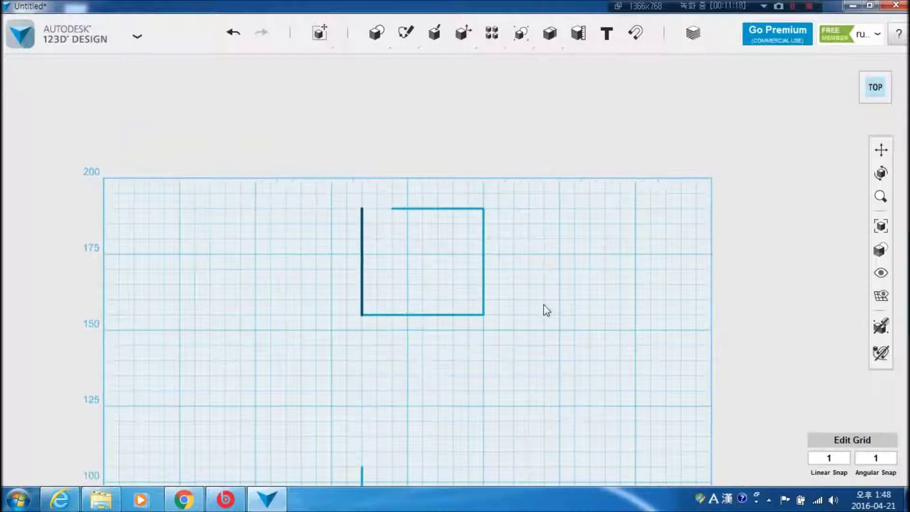
{"action": "scroll", "coordinate": [543, 305], "scroll_direction": "up", "scroll_amount": 2}
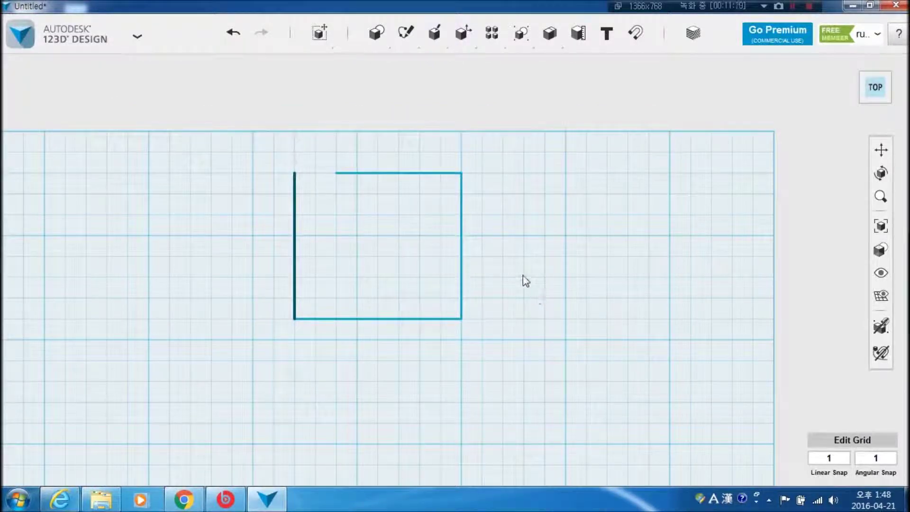
{"action": "mouse_move", "coordinate": [406, 31]}
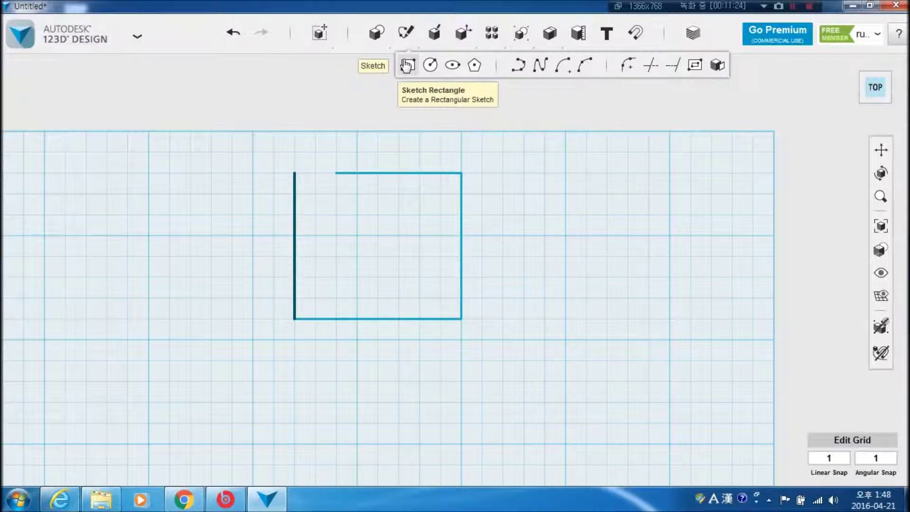
{"action": "left_click", "coordinate": [518, 73]}
{"action": "left_click", "coordinate": [407, 128]}
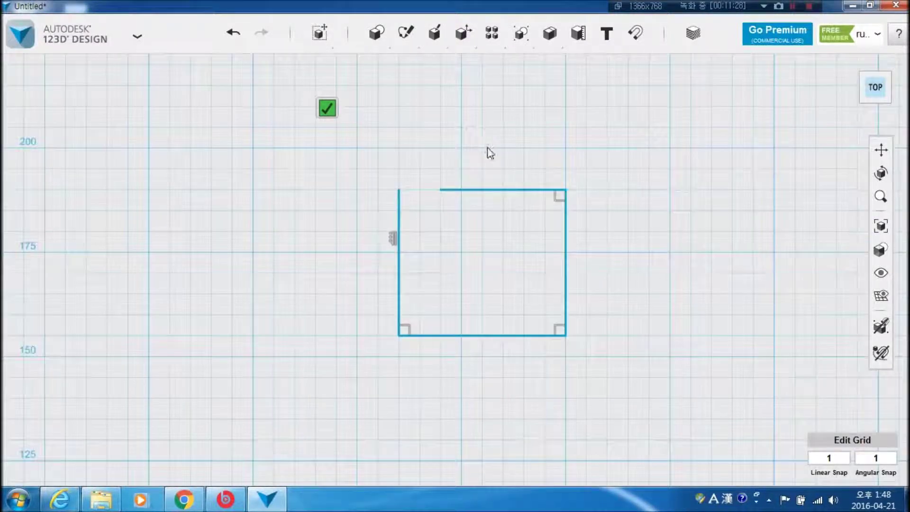
{"action": "left_click", "coordinate": [437, 189]}
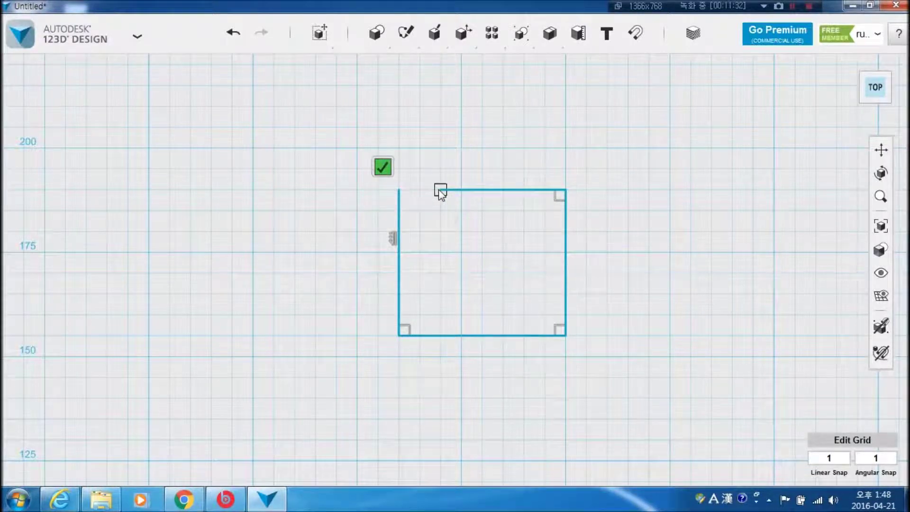
{"action": "left_click", "coordinate": [400, 193]}
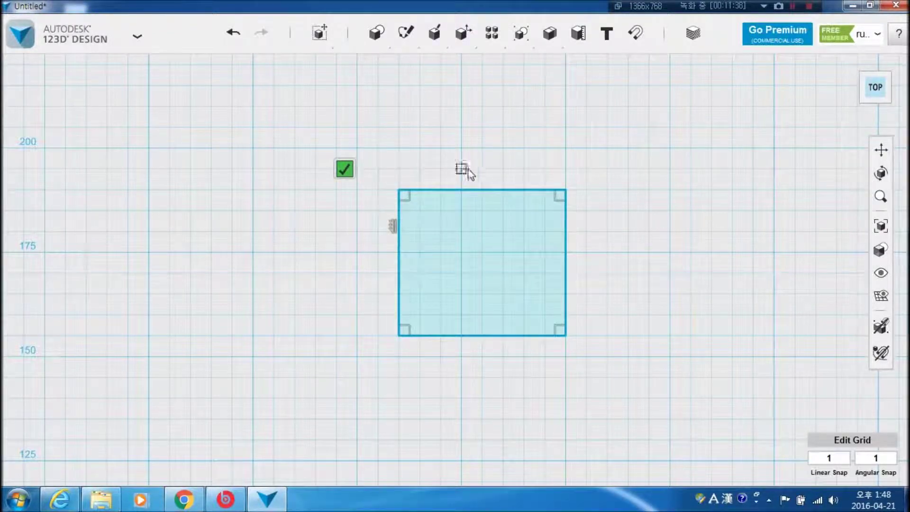
{"action": "key", "text": "Escape"}
Select the closed rectangle's filled face to check it and clear the selection.
{"action": "left_click", "coordinate": [517, 244]}
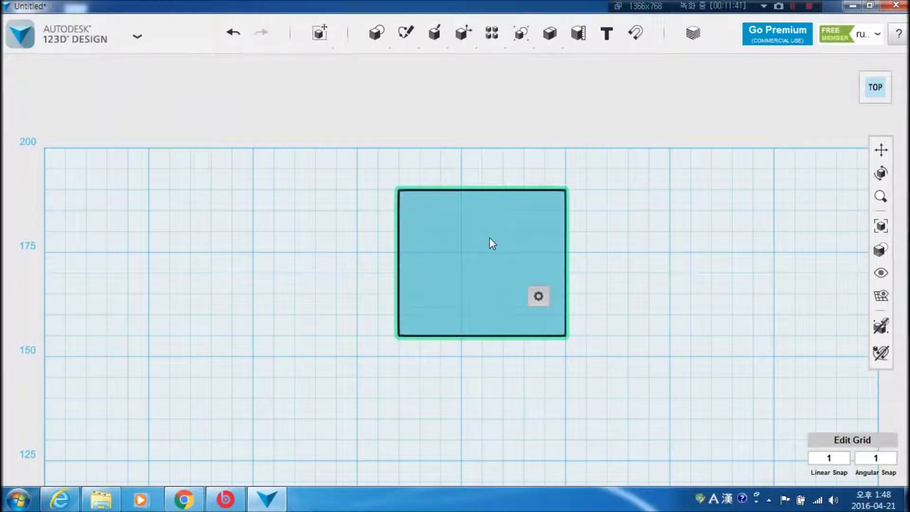
{"action": "scroll", "coordinate": [490, 242], "scroll_direction": "down", "scroll_amount": 2}
{"action": "left_click", "coordinate": [623, 287]}
{"action": "scroll", "coordinate": [611, 292], "scroll_direction": "up", "scroll_amount": 2}
{"action": "scroll", "coordinate": [598, 298], "scroll_direction": "down", "scroll_amount": 3}
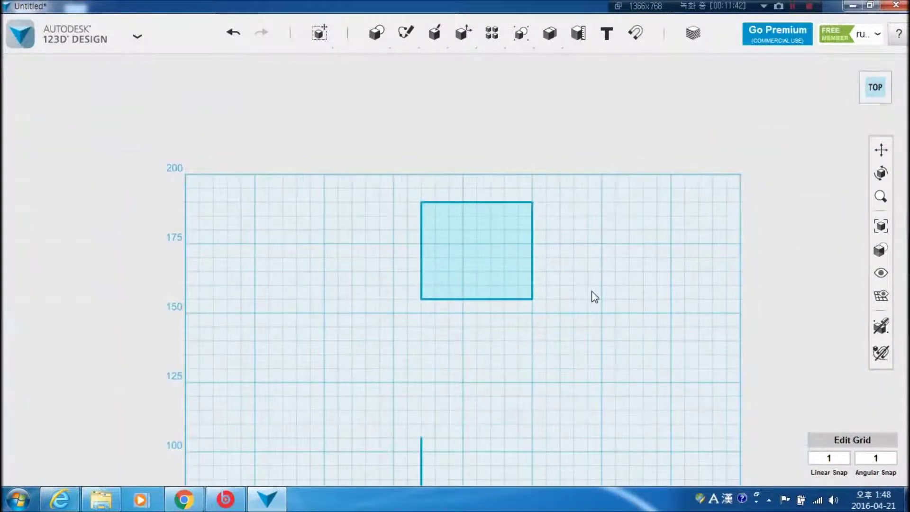
Sketch a closed 50 mm square with Polyline on the grid beside the closed rectangle and finish the command.
{"action": "middle_click_drag", "start_coordinate": [589, 297], "coordinate": [528, 293]}
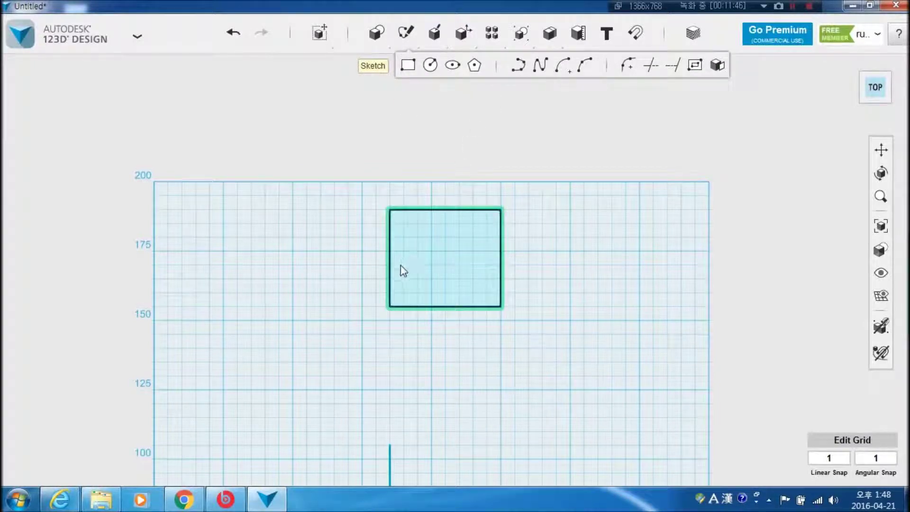
{"action": "left_click", "coordinate": [345, 205]}
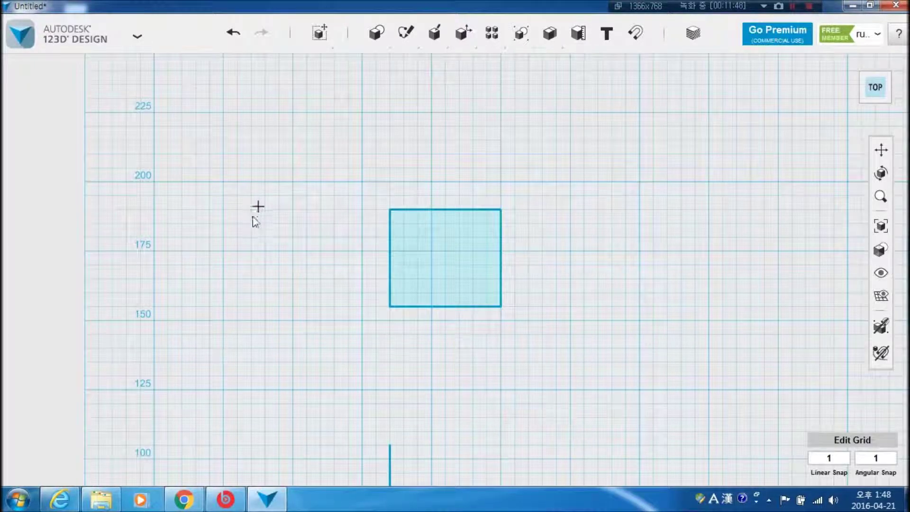
{"action": "left_click", "coordinate": [223, 181]}
{"action": "left_click", "coordinate": [223, 320]}
{"action": "left_click", "coordinate": [362, 320]}
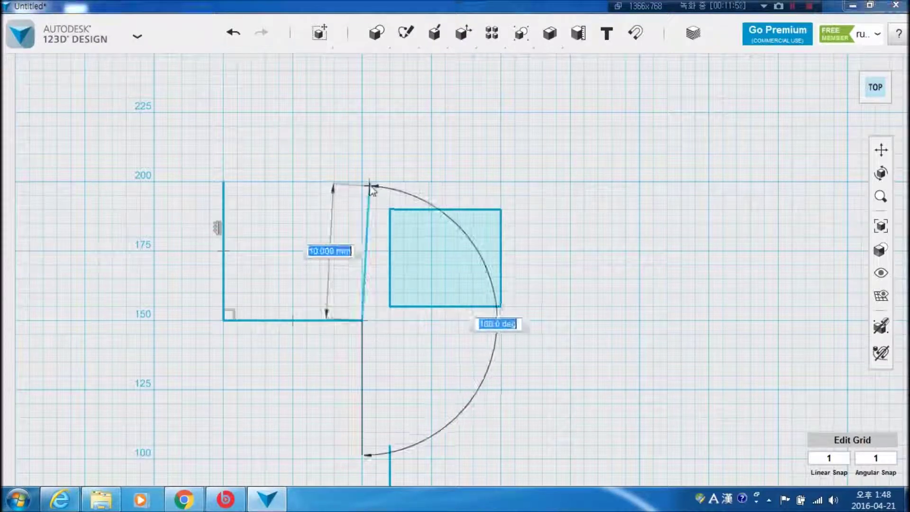
{"action": "left_click", "coordinate": [362, 182]}
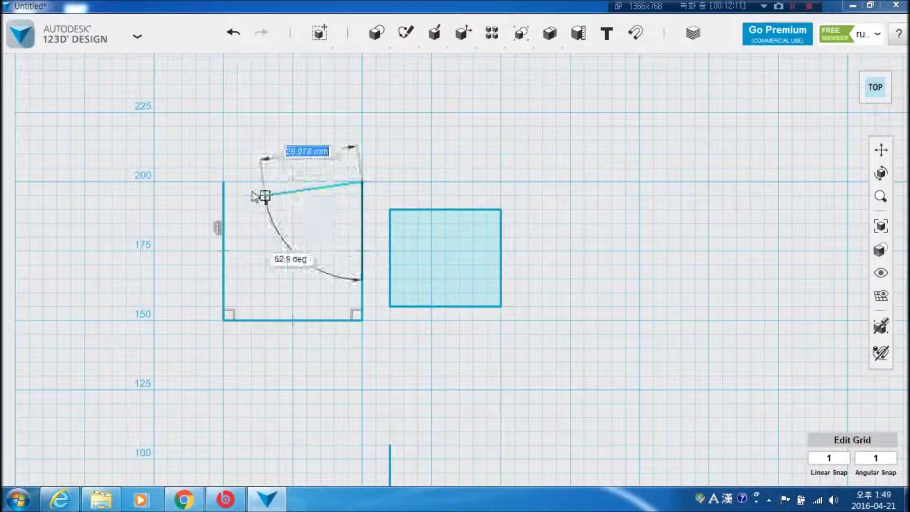
{"action": "left_click", "coordinate": [223, 181]}
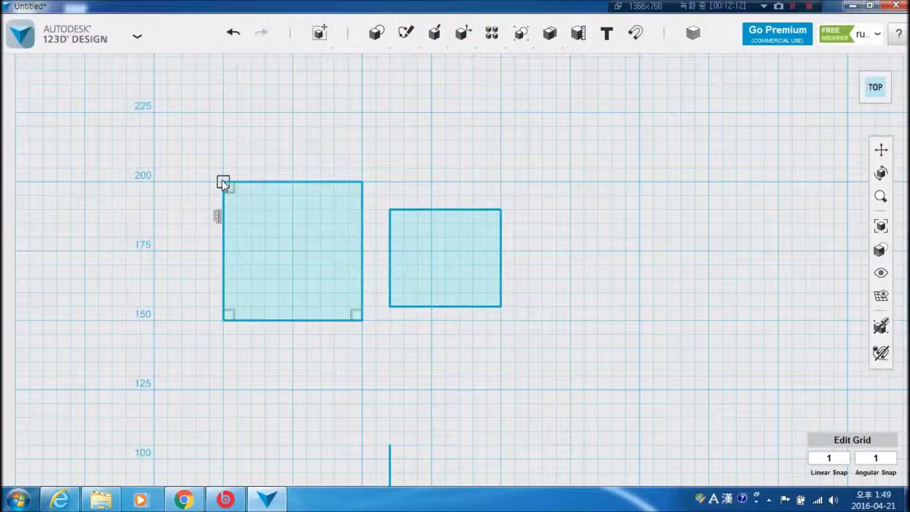
{"action": "key", "text": "Escape"}
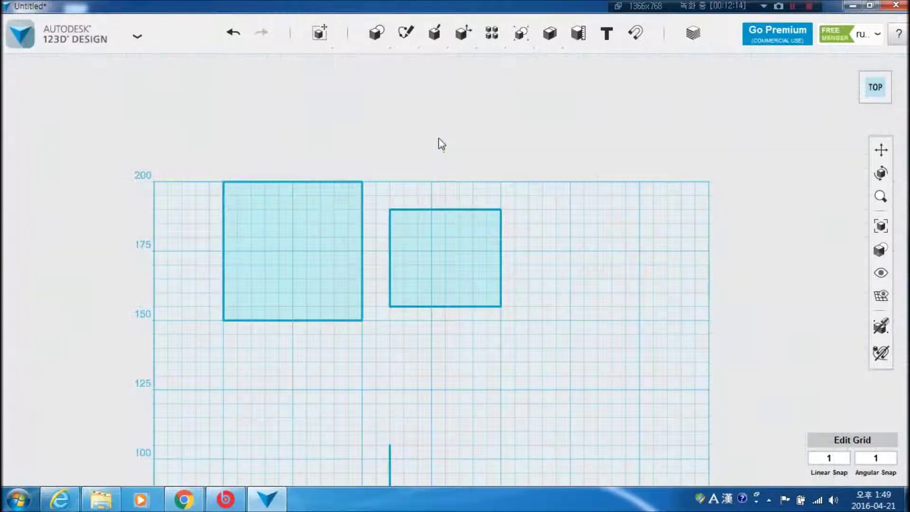
Examine the new square's filled face by selecting it and clearing the selection again.
{"action": "middle_click_drag", "start_coordinate": [510, 226], "coordinate": [437, 129]}
{"action": "scroll", "coordinate": [402, 251], "scroll_direction": "up", "scroll_amount": 2}
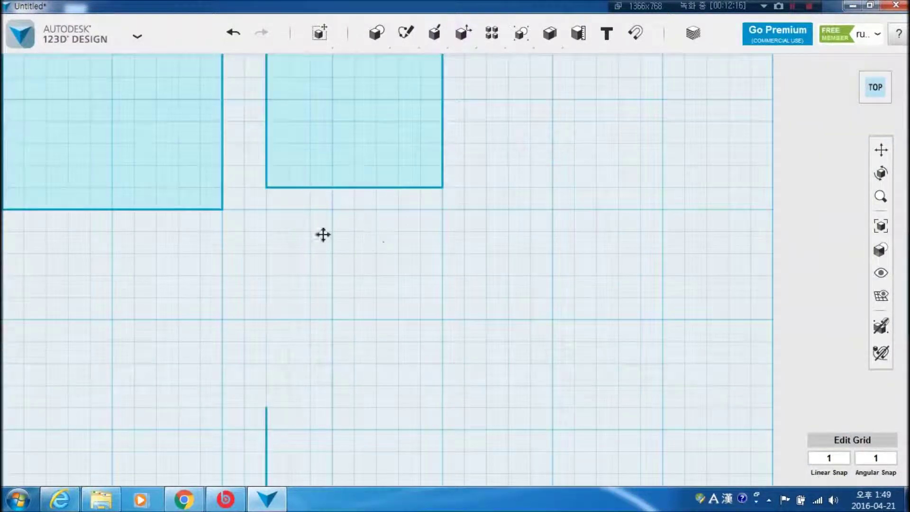
{"action": "middle_click_drag", "start_coordinate": [325, 241], "coordinate": [477, 313]}
{"action": "scroll", "coordinate": [477, 312], "scroll_direction": "down", "scroll_amount": 2}
{"action": "left_click", "coordinate": [308, 188]}
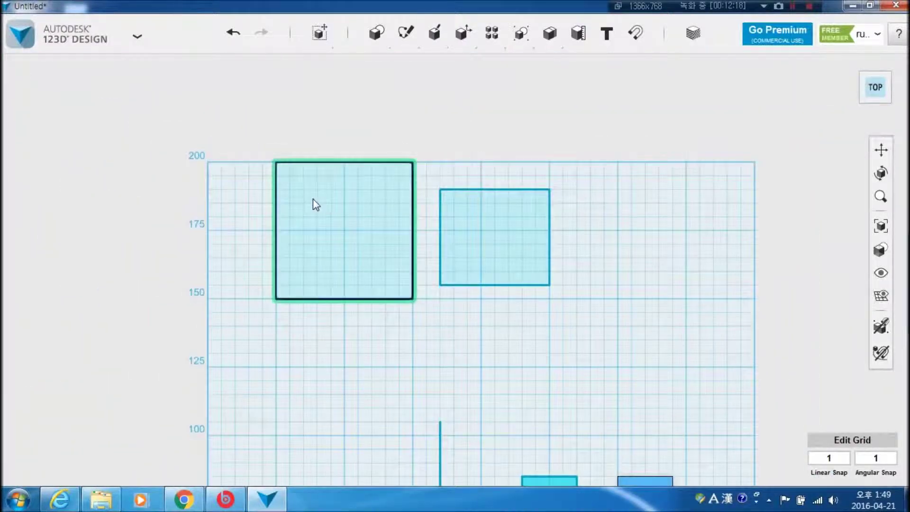
{"action": "left_click", "coordinate": [318, 199]}
{"action": "left_click", "coordinate": [462, 367]}
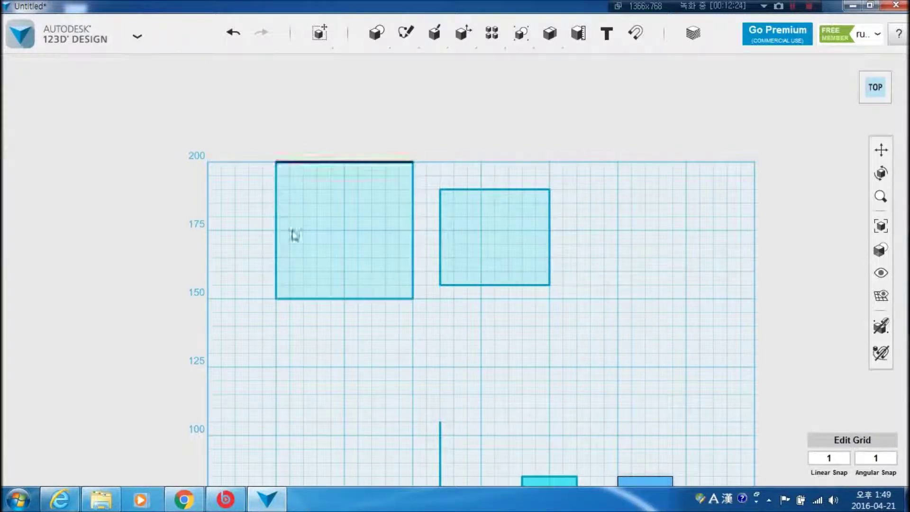
{"action": "left_click", "coordinate": [342, 252]}
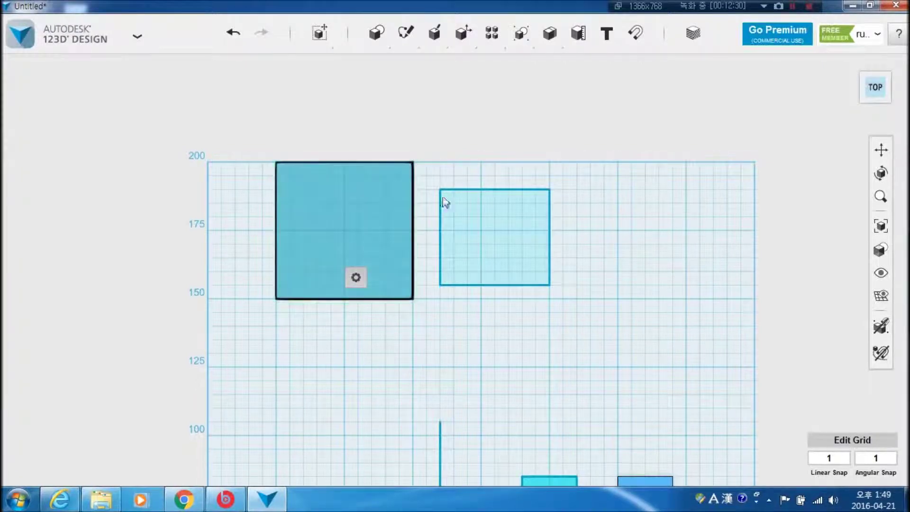
{"action": "left_click", "coordinate": [459, 167]}
{"action": "left_click", "coordinate": [351, 239]}
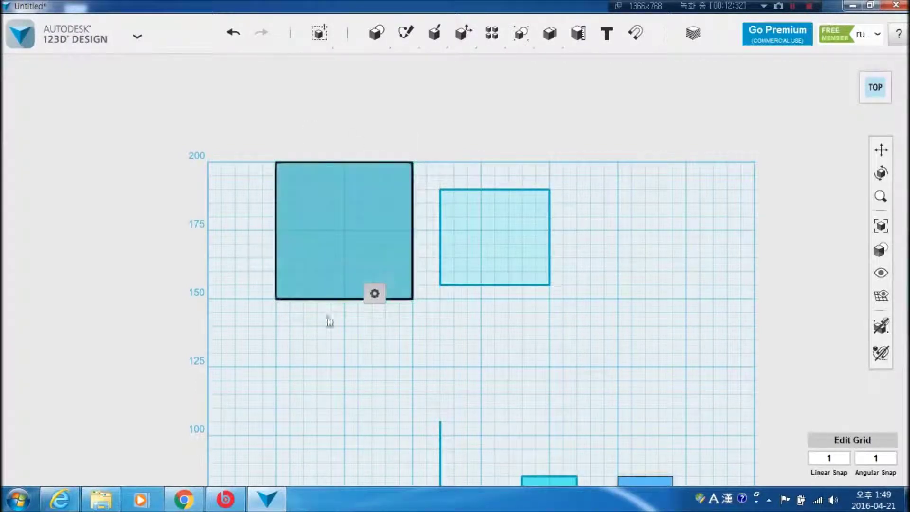
{"action": "mouse_move", "coordinate": [374, 293]}
{"action": "left_click", "coordinate": [359, 365]}
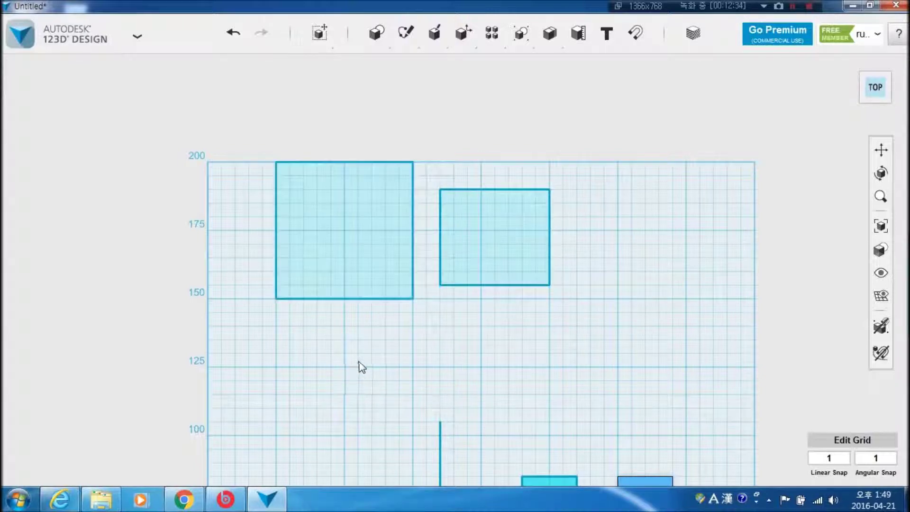
Extrude the 50 mm square upward by 55 mm.
{"action": "mouse_move", "coordinate": [406, 29]}
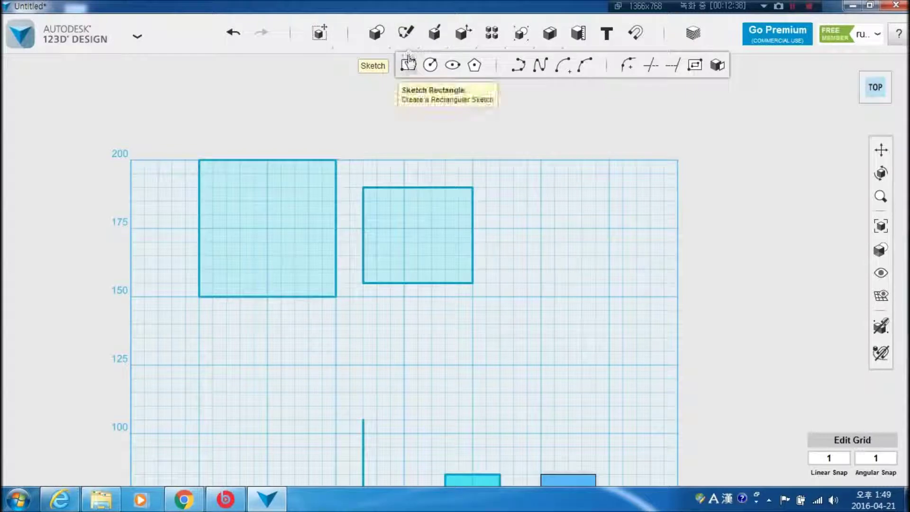
{"action": "middle_click_drag", "start_coordinate": [467, 341], "coordinate": [555, 327]}
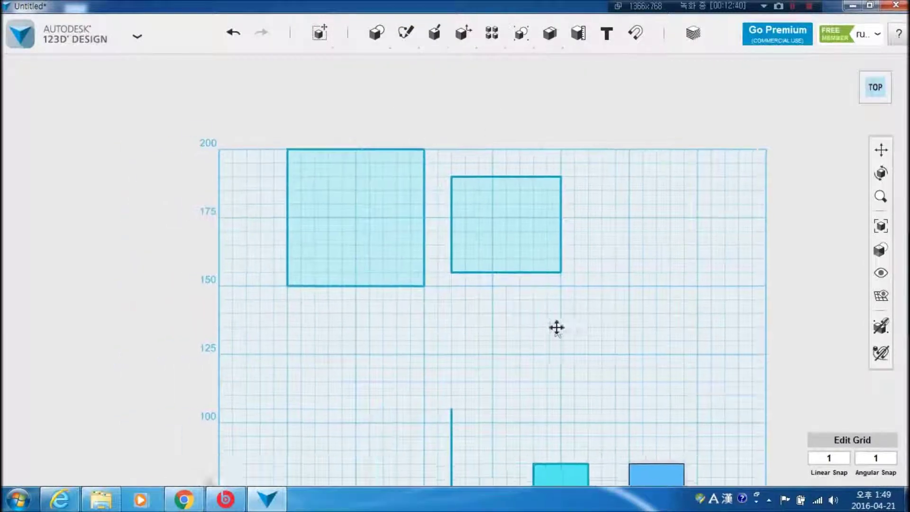
{"action": "left_click", "coordinate": [358, 219]}
{"action": "right_click_drag", "start_coordinate": [414, 376], "coordinate": [532, 344]}
{"action": "mouse_move", "coordinate": [472, 365]}
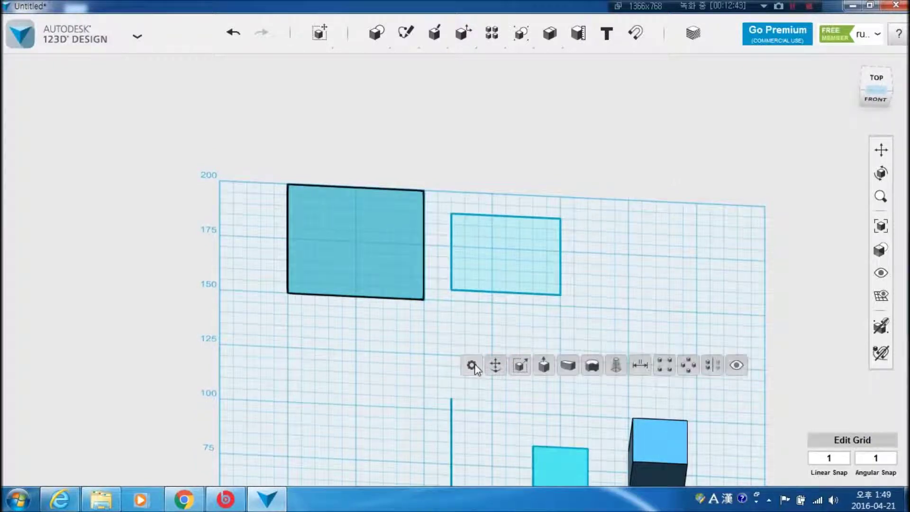
{"action": "left_click", "coordinate": [544, 365]}
{"action": "left_click_drag", "start_coordinate": [365, 228], "coordinate": [370, 138]}
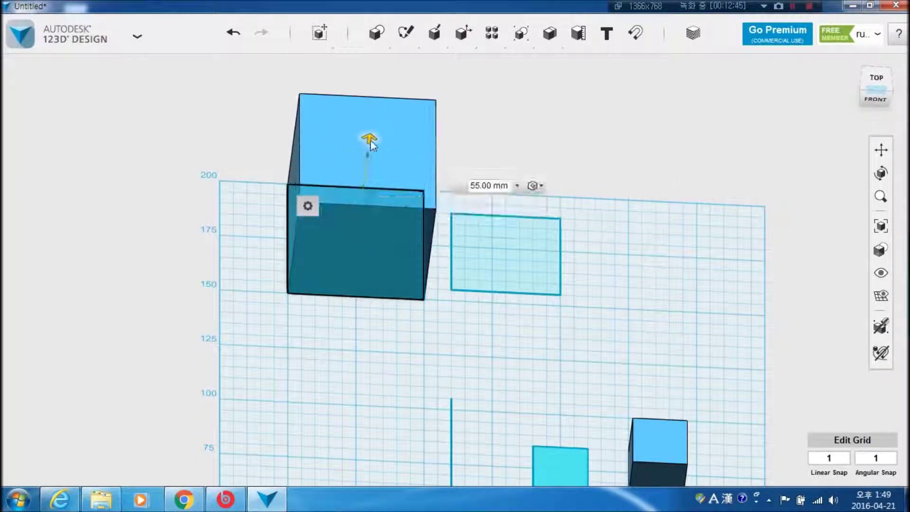
{"action": "left_click", "coordinate": [443, 345]}
Extrude the smaller closed rectangle upward into a block beside the large one.
{"action": "middle_click_drag", "start_coordinate": [444, 345], "coordinate": [358, 276]}
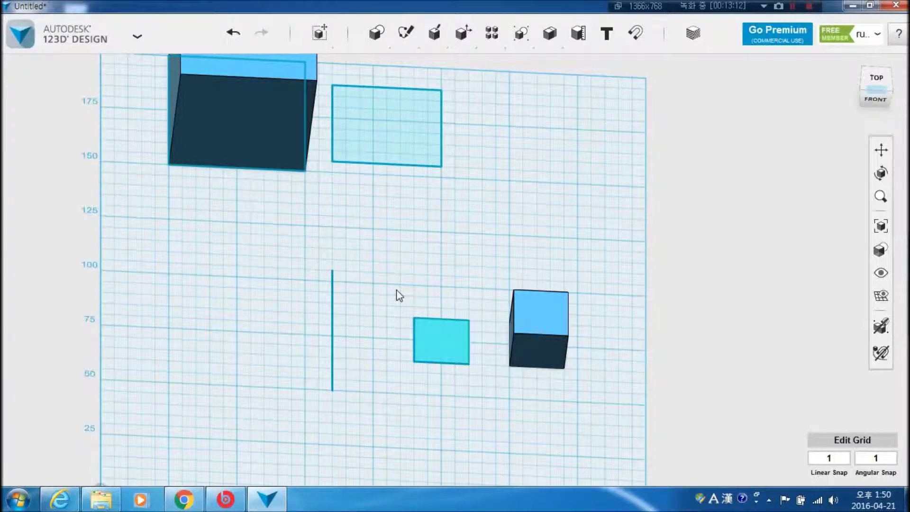
{"action": "left_click", "coordinate": [368, 122]}
{"action": "mouse_move", "coordinate": [391, 175]}
{"action": "left_click", "coordinate": [463, 176]}
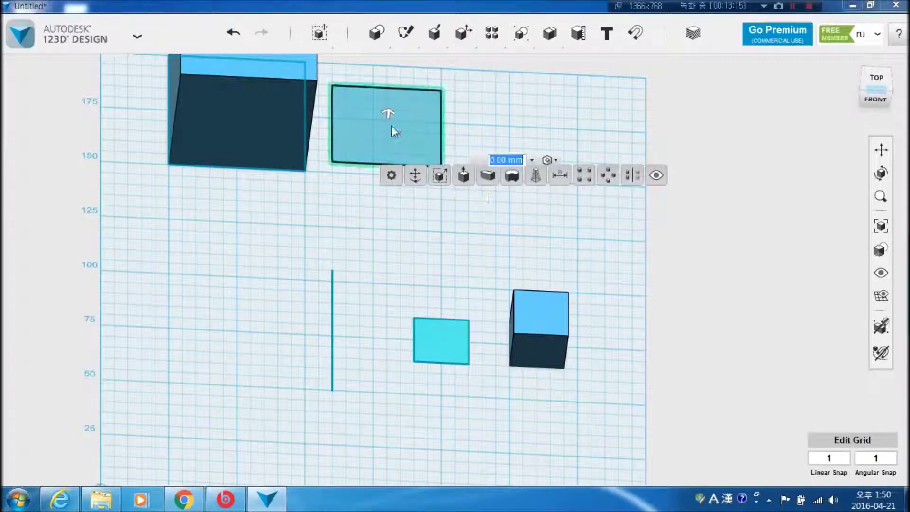
{"action": "left_click_drag", "start_coordinate": [385, 114], "coordinate": [392, 73]}
{"action": "left_click", "coordinate": [415, 189]}
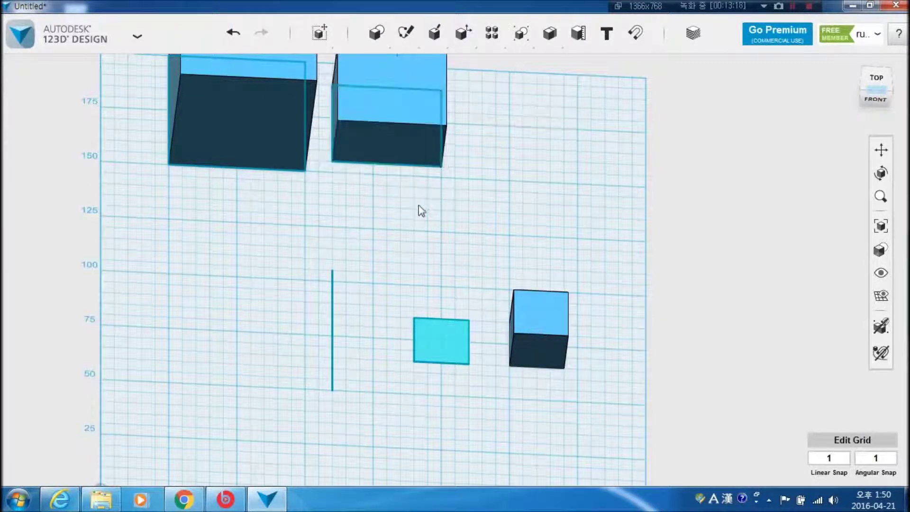
{"action": "scroll", "coordinate": [419, 207], "scroll_direction": "down", "scroll_amount": 3}
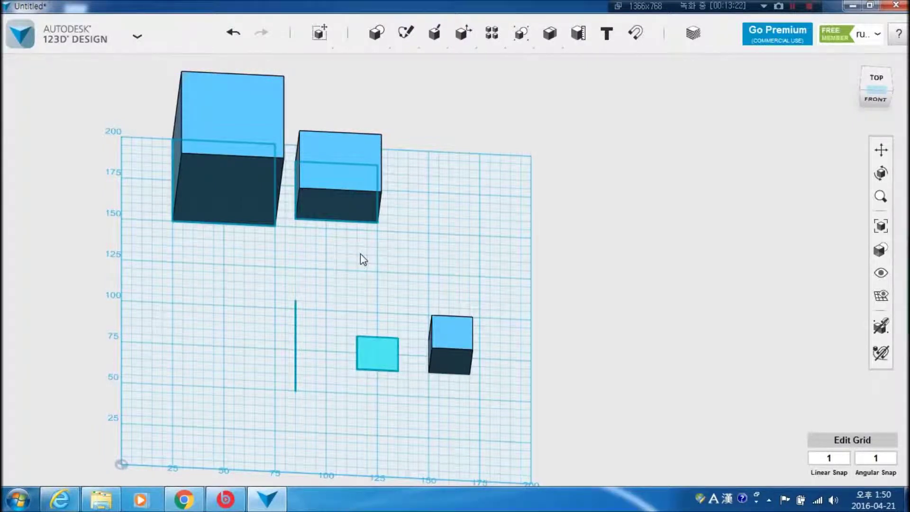
Undo the extrusions of both the 50 mm square and the smaller rectangle.
{"action": "right_click_drag", "start_coordinate": [361, 261], "coordinate": [360, 293]}
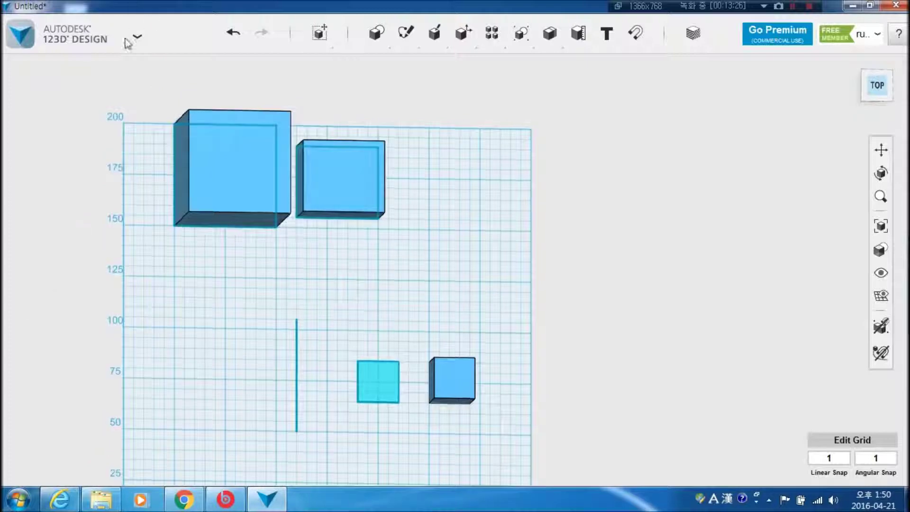
{"action": "left_click", "coordinate": [116, 33]}
{"action": "middle_click_drag", "start_coordinate": [320, 283], "coordinate": [431, 254]}
{"action": "right_click_drag", "start_coordinate": [431, 254], "coordinate": [433, 229]}
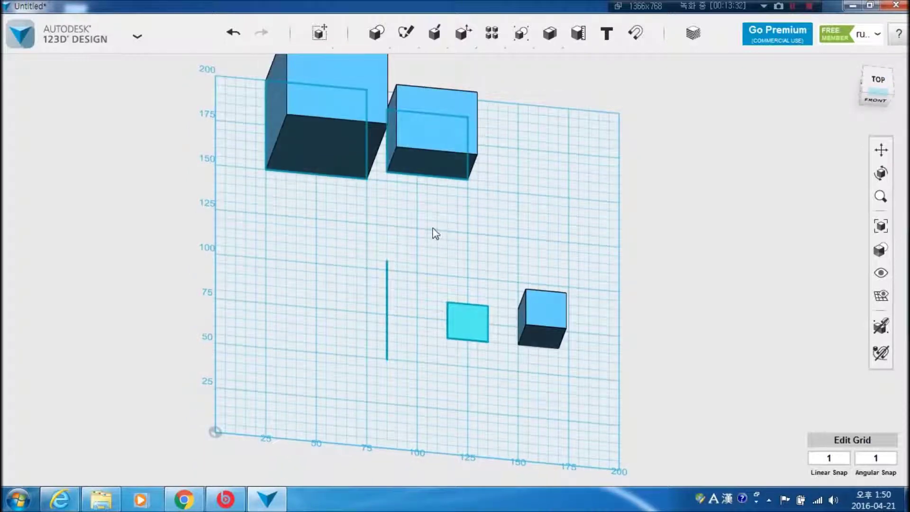
{"action": "key", "text": "ctrl+z"}
{"action": "key", "text": "ctrl+z"}
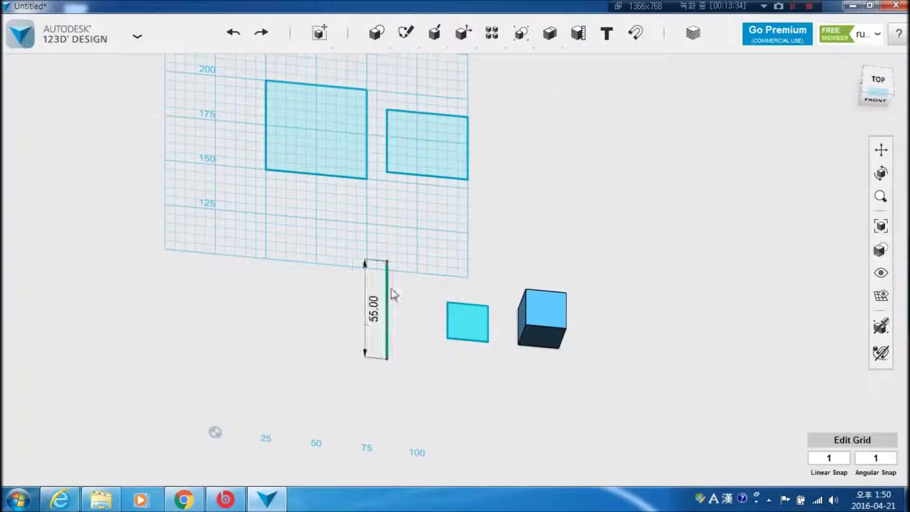
Extrude only the smaller closed rectangle upward into a solid block, keeping the 50 mm square flat.
{"action": "left_click", "coordinate": [434, 159]}
{"action": "left_click", "coordinate": [433, 160]}
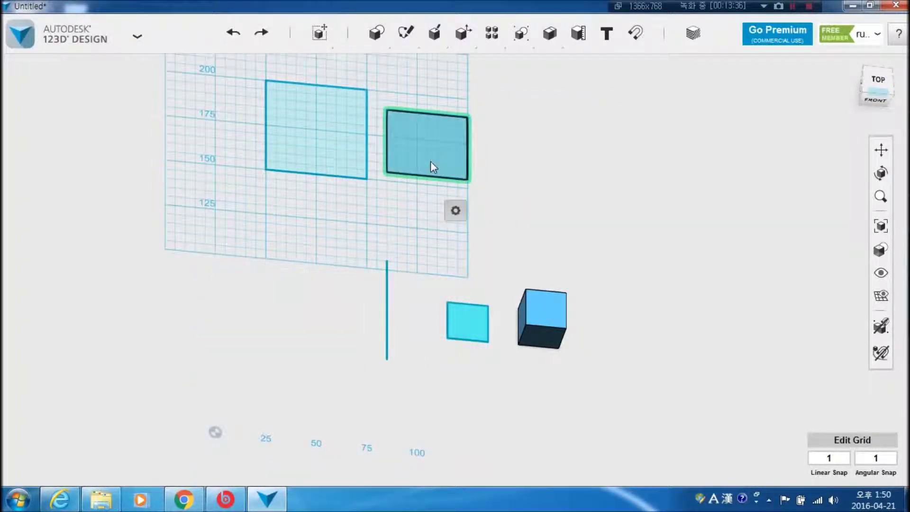
{"action": "mouse_move", "coordinate": [455, 212]}
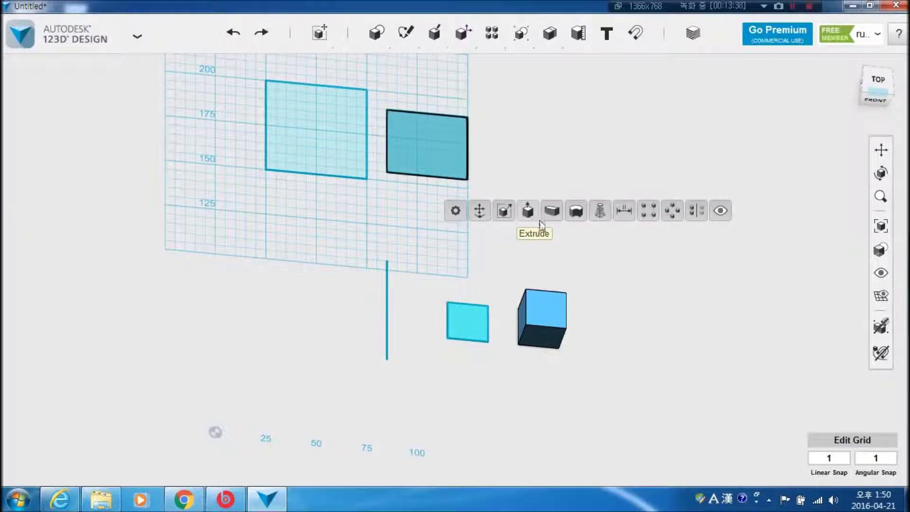
{"action": "left_click", "coordinate": [533, 216]}
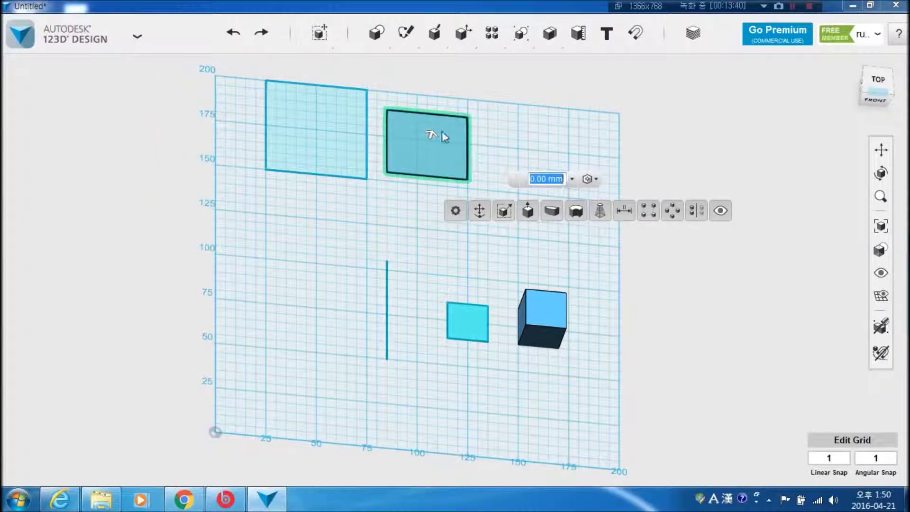
{"action": "left_click_drag", "start_coordinate": [432, 135], "coordinate": [432, 97]}
{"action": "left_click", "coordinate": [453, 227]}
Compare the line, the flat 50 mm square and the extruded block from an angle, selecting the line and the square.
{"action": "right_click_drag", "start_coordinate": [447, 249], "coordinate": [432, 279]}
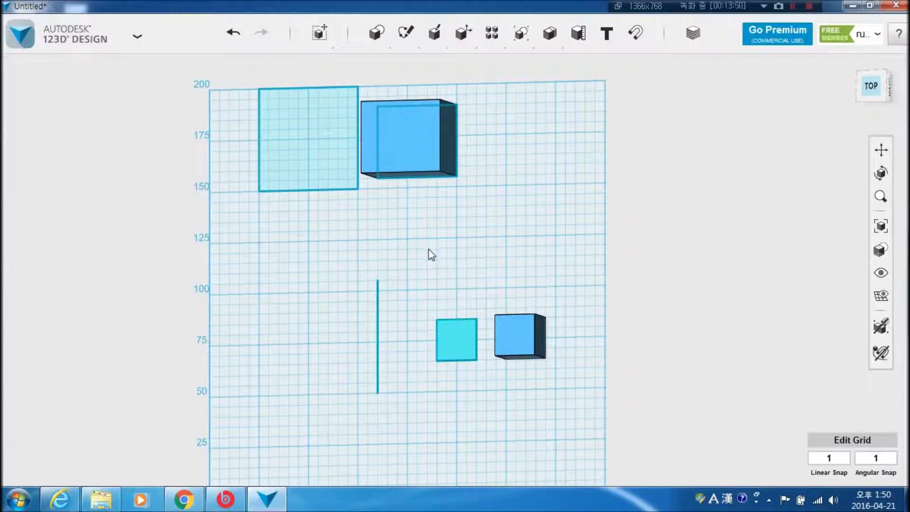
{"action": "right_click_drag", "start_coordinate": [427, 258], "coordinate": [424, 229]}
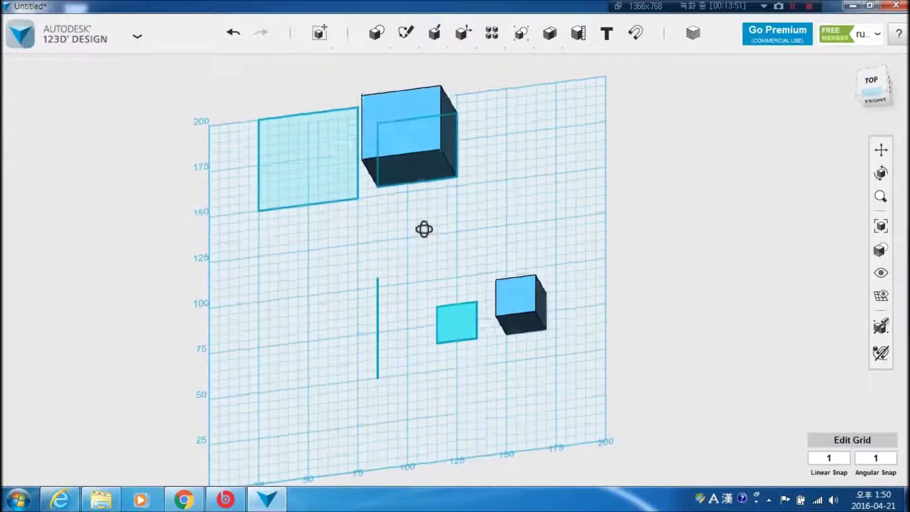
{"action": "left_click", "coordinate": [378, 326]}
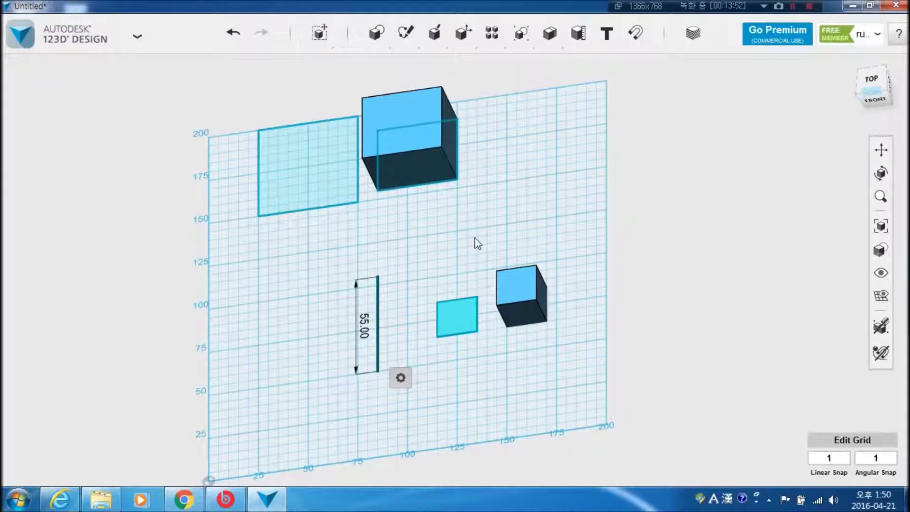
{"action": "left_click", "coordinate": [337, 190]}
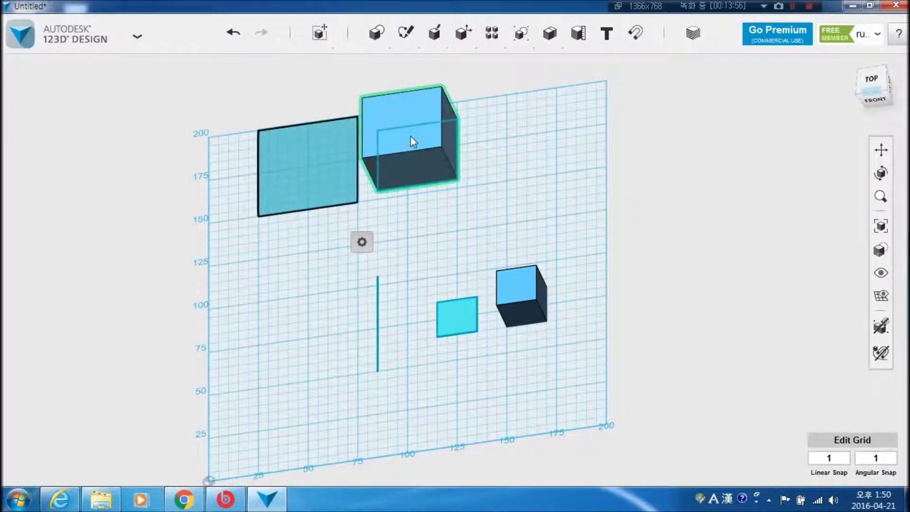
{"action": "left_click", "coordinate": [468, 235]}
{"action": "mouse_move", "coordinate": [416, 233]}
{"action": "right_mouse_down"}
{"action": "mouse_move", "coordinate": [432, 270]}
{"action": "mouse_move", "coordinate": [702, 130]}
{"action": "right_mouse_up"}
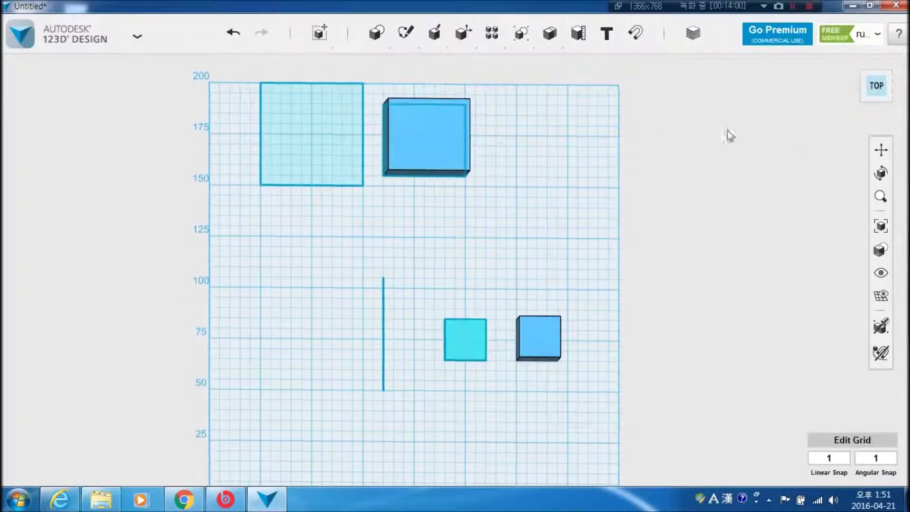
Return to the top view and check the 50 mm square's face by selecting it and clearing the selection.
{"action": "left_click", "coordinate": [875, 84]}
{"action": "scroll", "coordinate": [576, 214], "scroll_direction": "down", "scroll_amount": 2}
{"action": "middle_click_drag", "start_coordinate": [566, 215], "coordinate": [526, 260]}
{"action": "scroll", "coordinate": [505, 255], "scroll_direction": "up", "scroll_amount": 3}
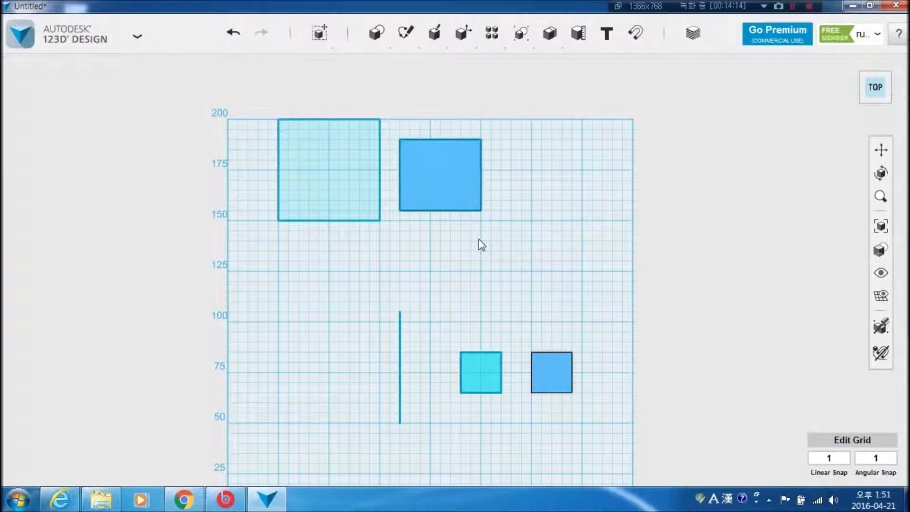
{"action": "left_click", "coordinate": [337, 169]}
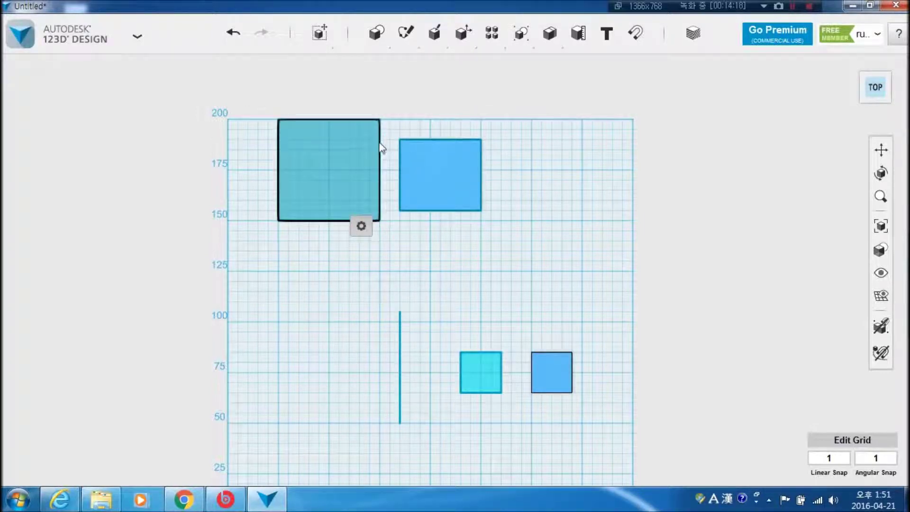
{"action": "left_click", "coordinate": [432, 300]}
Try to revolve the top face of the small solid box about the separate straight line.
{"action": "middle_click_drag", "start_coordinate": [432, 300], "coordinate": [464, 255]}
{"action": "scroll", "coordinate": [479, 324], "scroll_direction": "up", "scroll_amount": 2}
{"action": "middle_click_drag", "start_coordinate": [479, 324], "coordinate": [369, 222]}
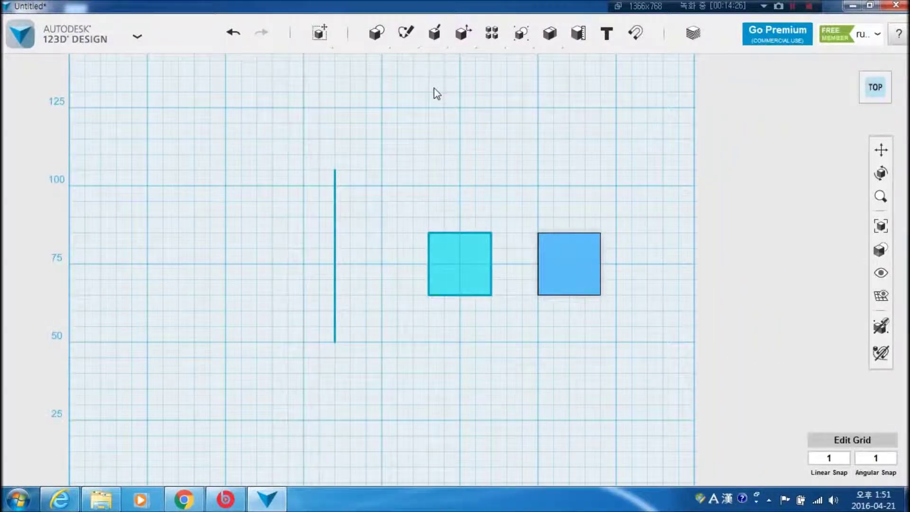
{"action": "mouse_move", "coordinate": [413, 37]}
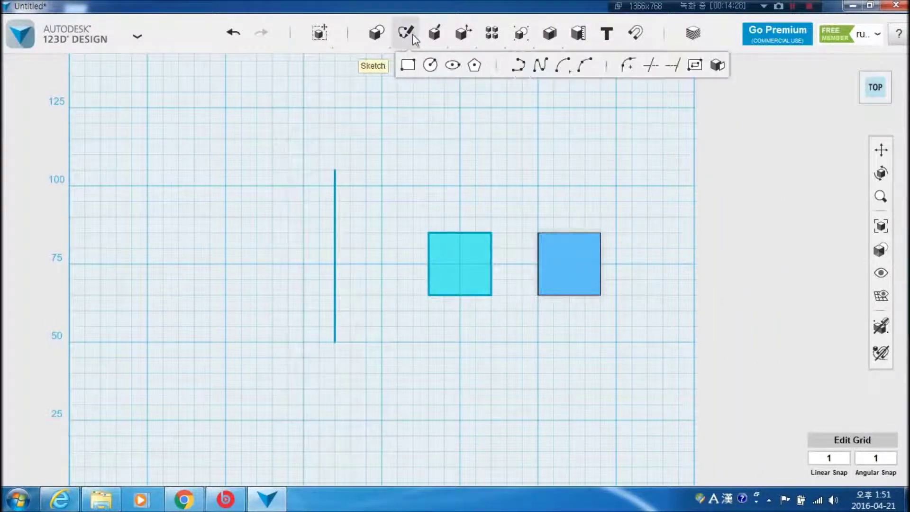
{"action": "mouse_move", "coordinate": [461, 48]}
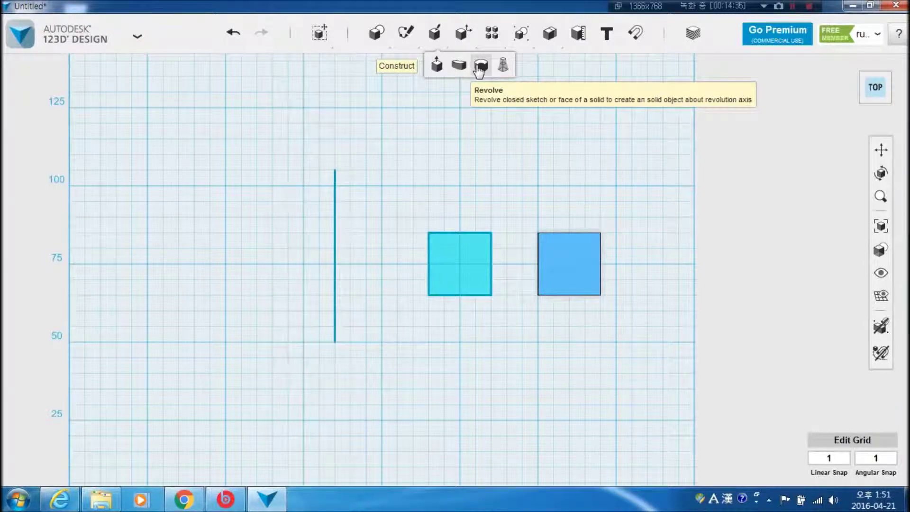
{"action": "left_click", "coordinate": [480, 69]}
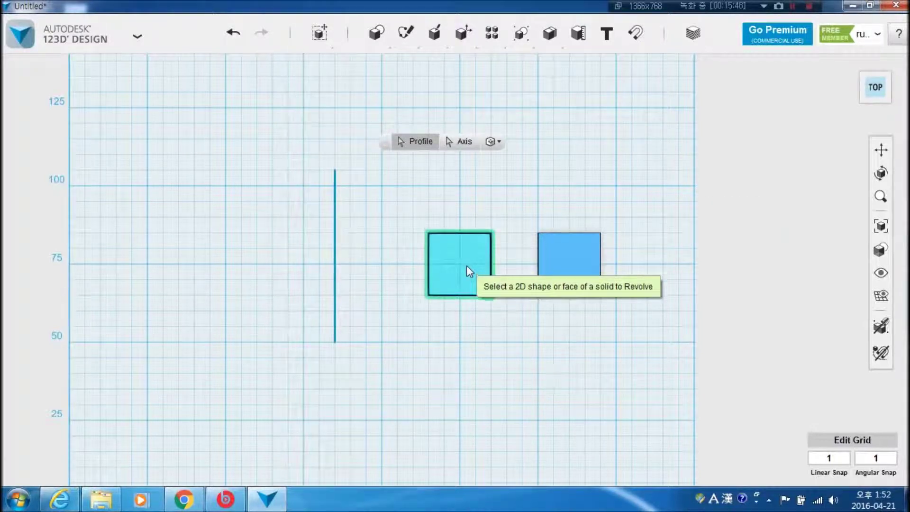
{"action": "left_click", "coordinate": [576, 265]}
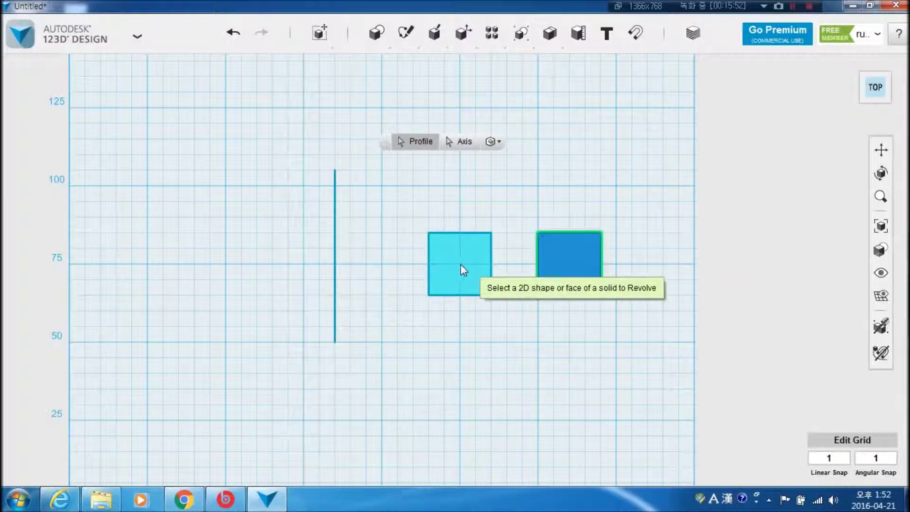
{"action": "right_click_drag", "start_coordinate": [540, 341], "coordinate": [540, 298]}
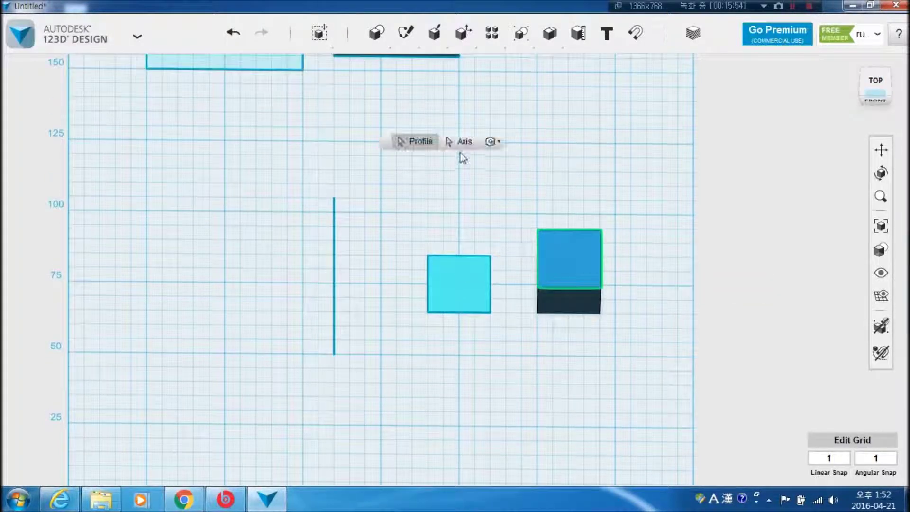
{"action": "left_click", "coordinate": [334, 295]}
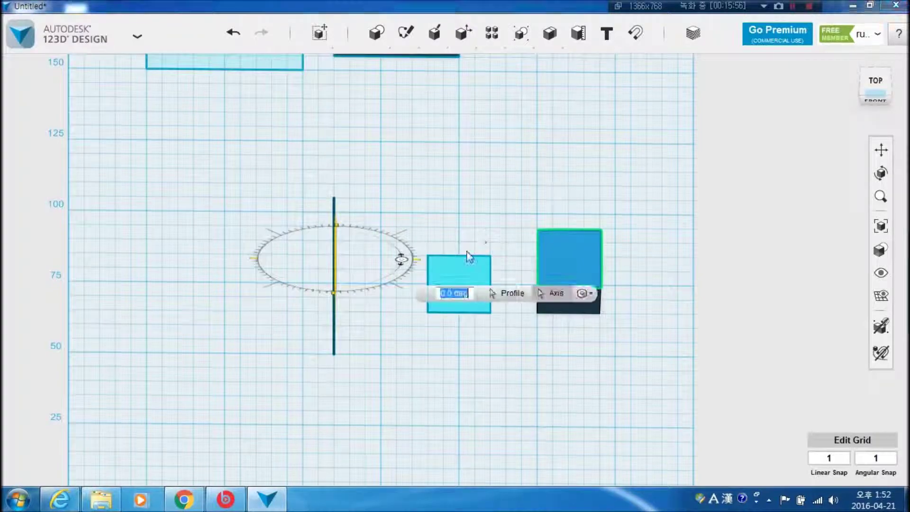
{"action": "left_click_drag", "start_coordinate": [405, 264], "coordinate": [335, 229]}
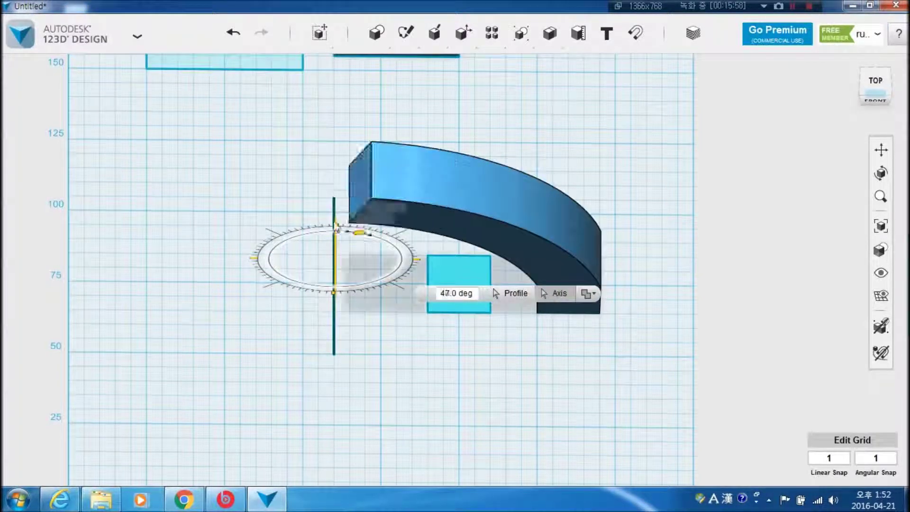
{"action": "key", "text": "Escape"}
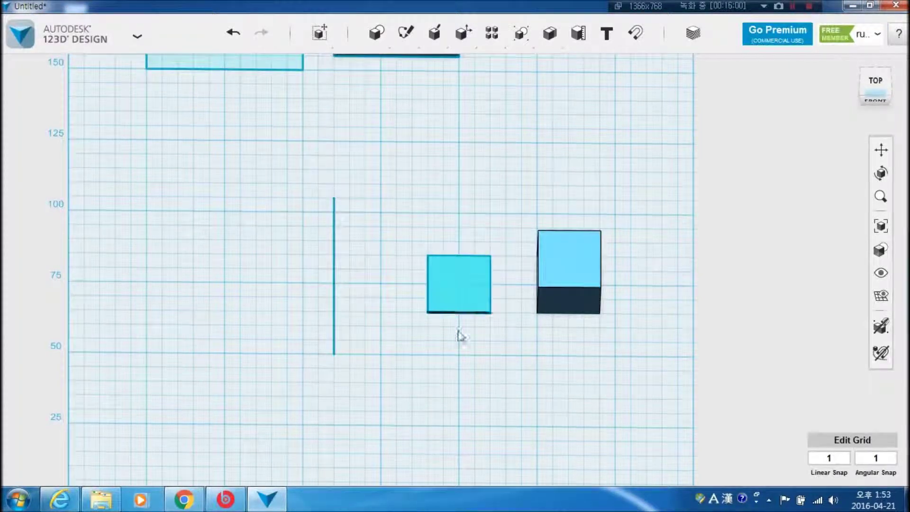
Insert two spheres of radius 10, one in front of the large block and one at its front corner.
{"action": "scroll", "coordinate": [457, 337], "scroll_direction": "down", "scroll_amount": 3}
{"action": "right_click_drag", "start_coordinate": [421, 323], "coordinate": [431, 336]}
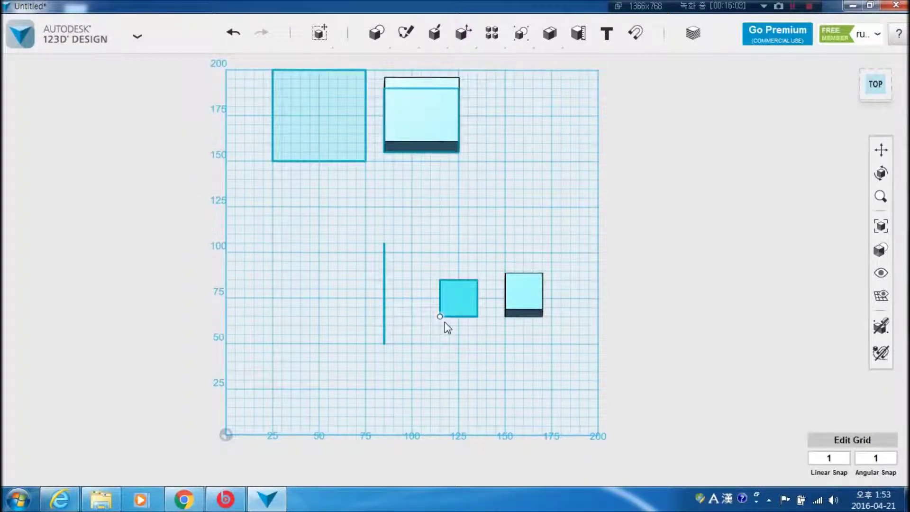
{"action": "scroll", "coordinate": [447, 290], "scroll_direction": "up", "scroll_amount": 3}
{"action": "middle_click_drag", "start_coordinate": [412, 218], "coordinate": [399, 292]}
{"action": "scroll", "coordinate": [399, 292], "scroll_direction": "down", "scroll_amount": 3}
{"action": "right_click_drag", "start_coordinate": [439, 263], "coordinate": [455, 240]}
{"action": "scroll", "coordinate": [429, 273], "scroll_direction": "up", "scroll_amount": 3}
{"action": "mouse_move", "coordinate": [313, 31]}
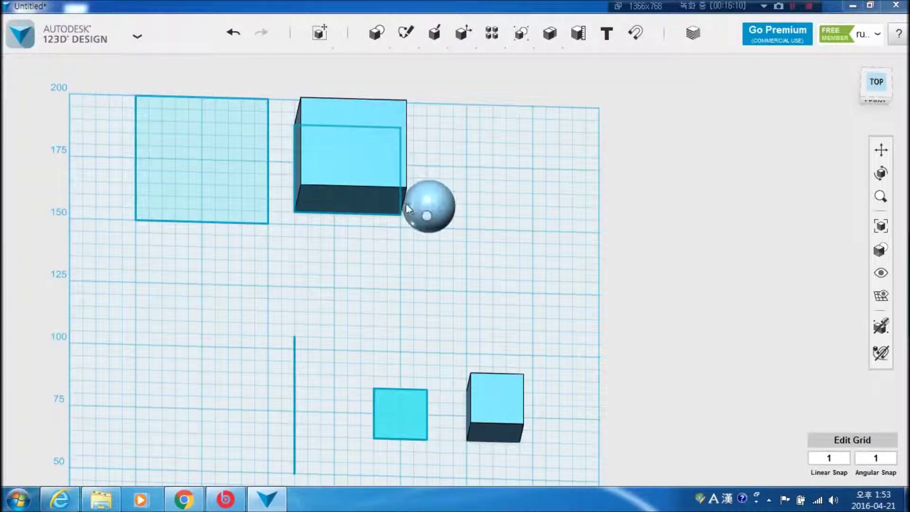
{"action": "left_click", "coordinate": [400, 237]}
{"action": "mouse_move", "coordinate": [372, 34]}
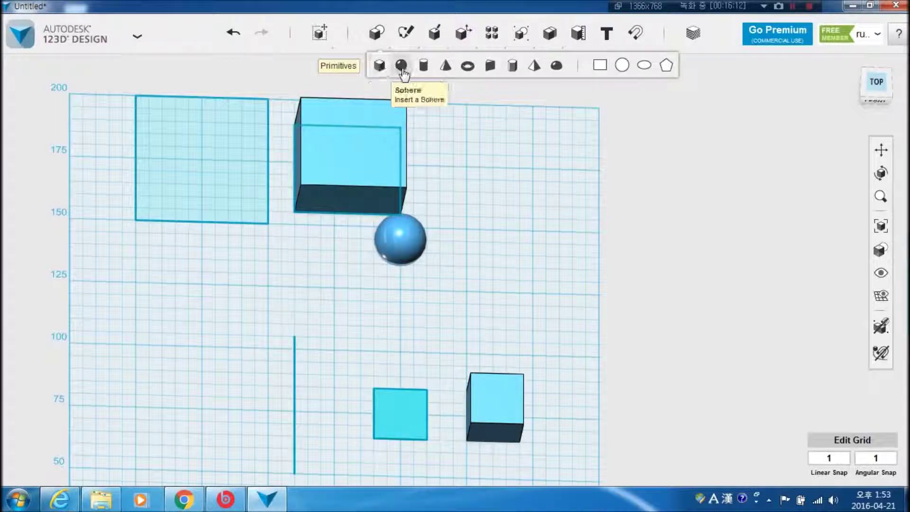
{"action": "left_click", "coordinate": [401, 65]}
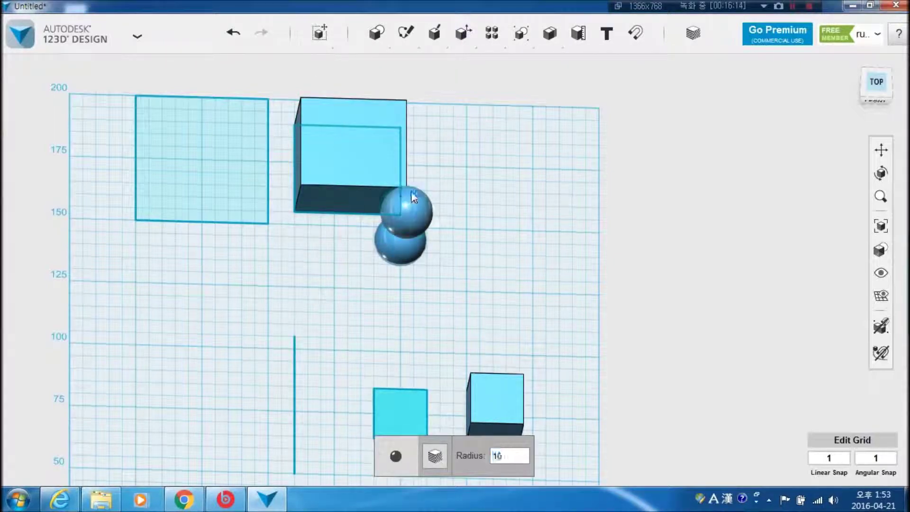
{"action": "left_click", "coordinate": [409, 195]}
{"action": "right_click_drag", "start_coordinate": [463, 205], "coordinate": [389, 74]}
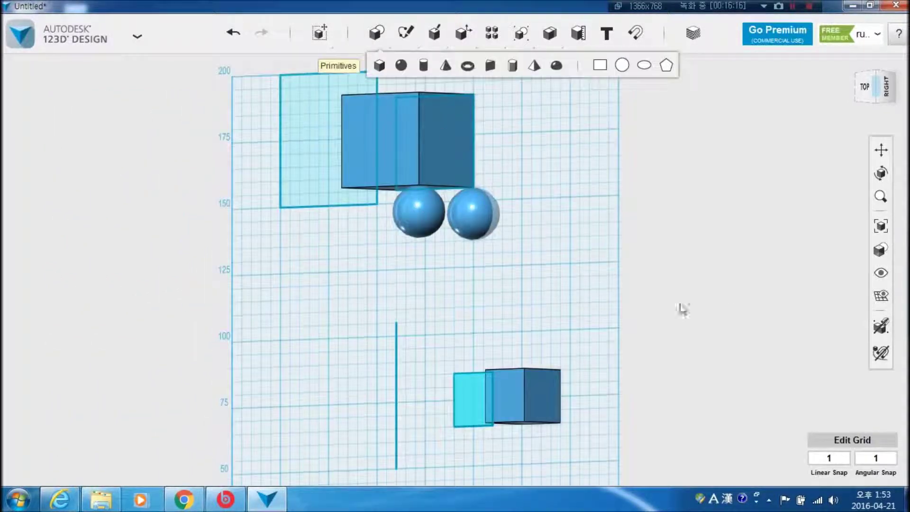
Insert a box primitive beside the large block, near its rear corner.
{"action": "left_click", "coordinate": [379, 65]}
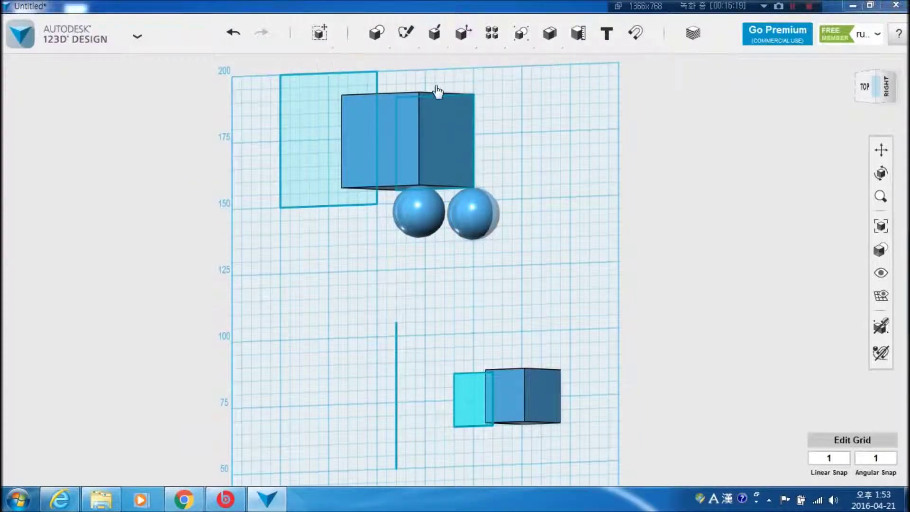
{"action": "left_click", "coordinate": [473, 109]}
{"action": "right_click_drag", "start_coordinate": [534, 190], "coordinate": [537, 244]}
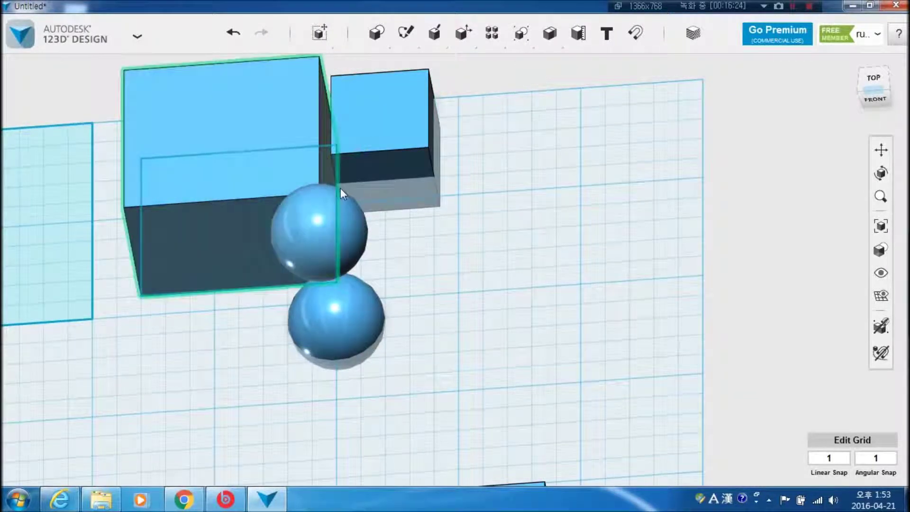
Select the large block, the new box and both spheres together and examine them as solids from several angles.
{"action": "right_click_drag", "start_coordinate": [411, 242], "coordinate": [380, 284]}
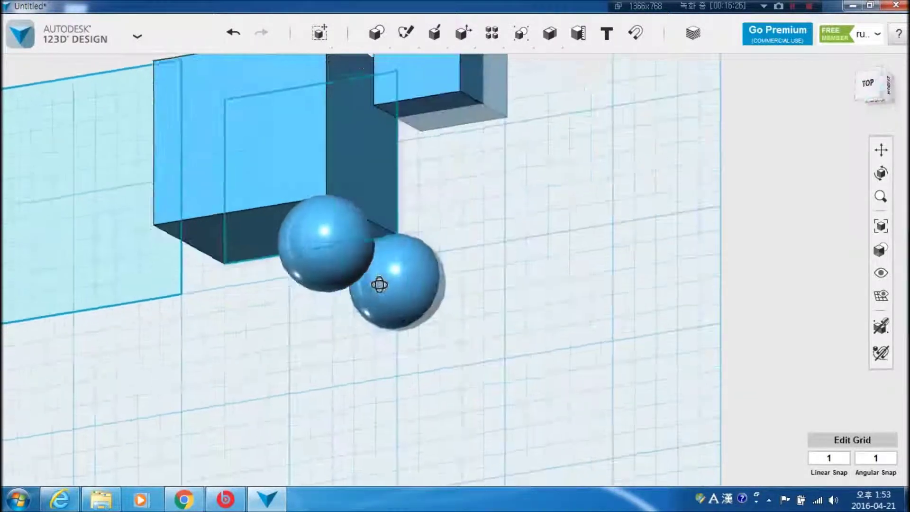
{"action": "scroll", "coordinate": [449, 233], "scroll_direction": "down", "scroll_amount": 5}
{"action": "middle_click_drag", "start_coordinate": [453, 271], "coordinate": [461, 321]}
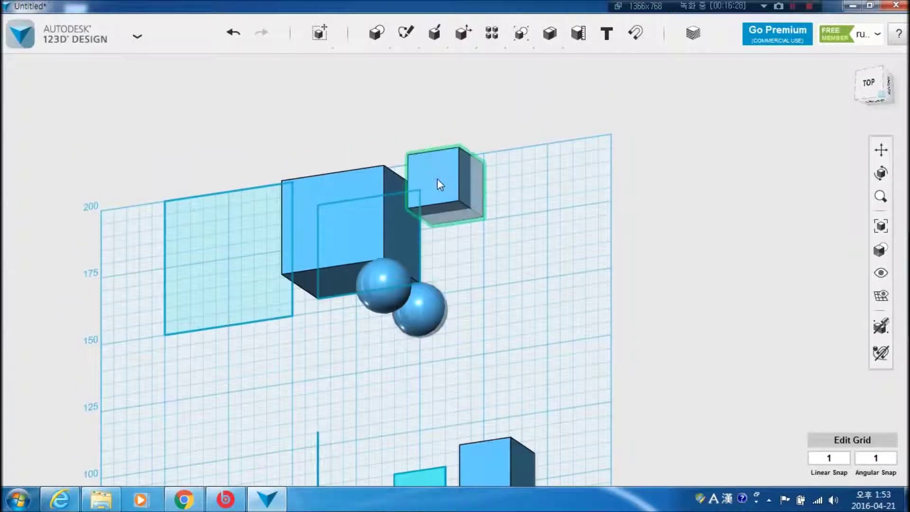
{"action": "left_click", "coordinate": [436, 199]}
{"action": "left_click_drag", "start_coordinate": [488, 275], "coordinate": [329, 136]}
{"action": "right_click_drag", "start_coordinate": [493, 291], "coordinate": [516, 270]}
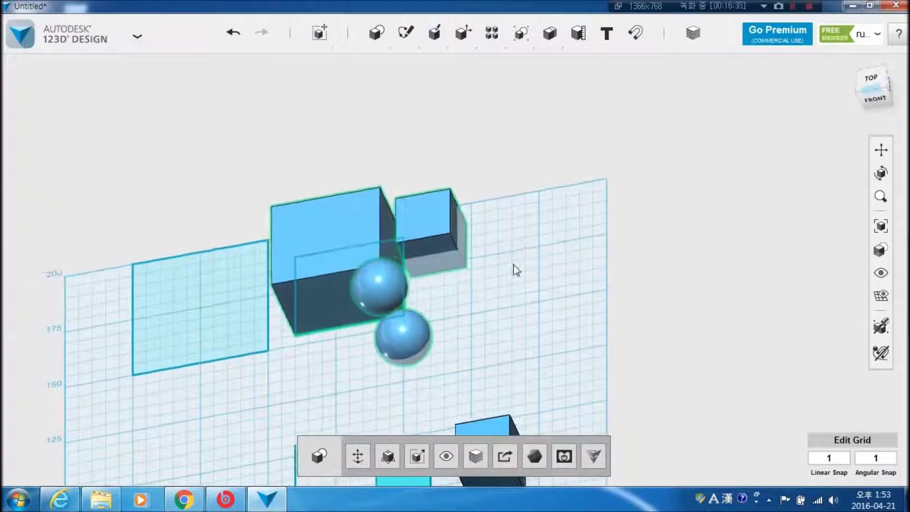
{"action": "scroll", "coordinate": [512, 278], "scroll_direction": "up", "scroll_amount": 3}
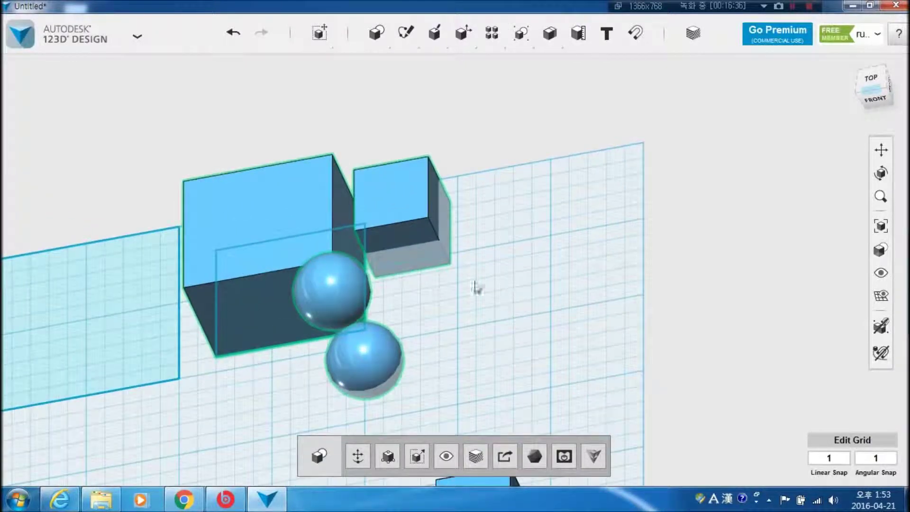
{"action": "right_click_drag", "start_coordinate": [429, 326], "coordinate": [405, 274]}
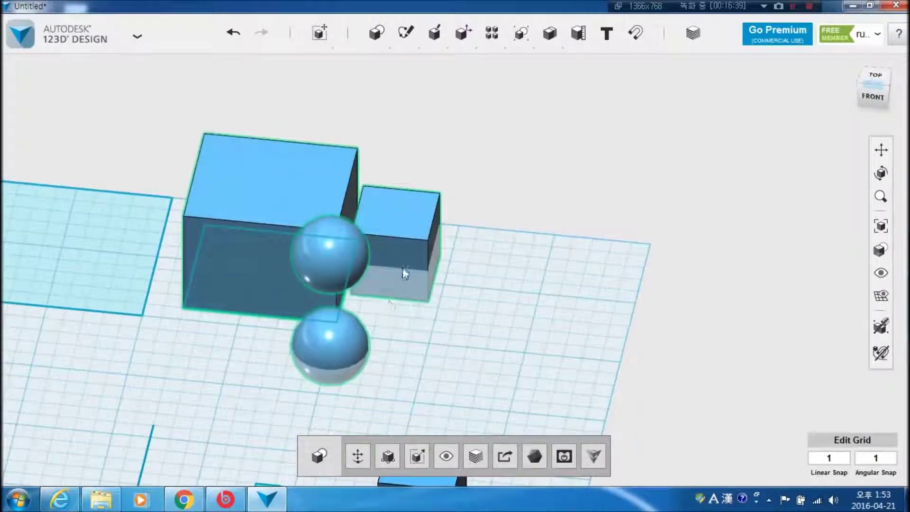
Select the upper and lower spheres individually, clear the selection, and examine how they sit next to the large block.
{"action": "left_click", "coordinate": [334, 258]}
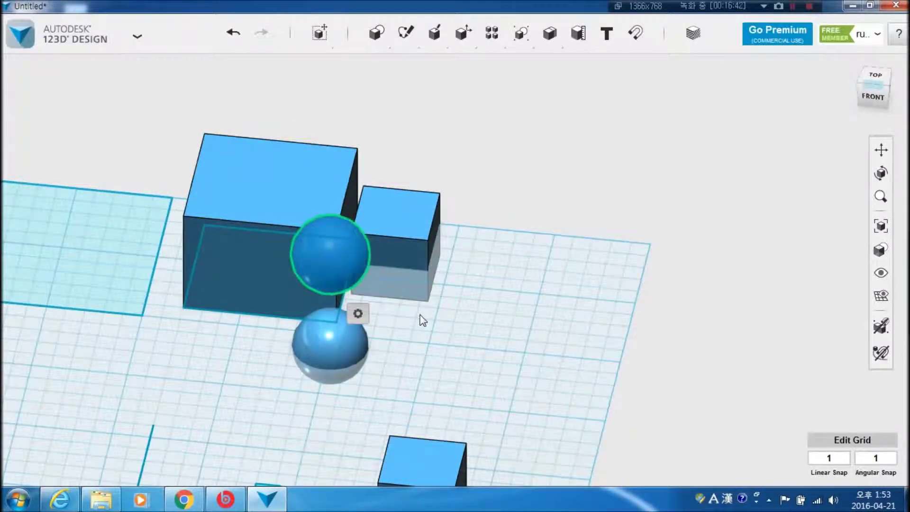
{"action": "right_click_drag", "start_coordinate": [410, 323], "coordinate": [395, 325]}
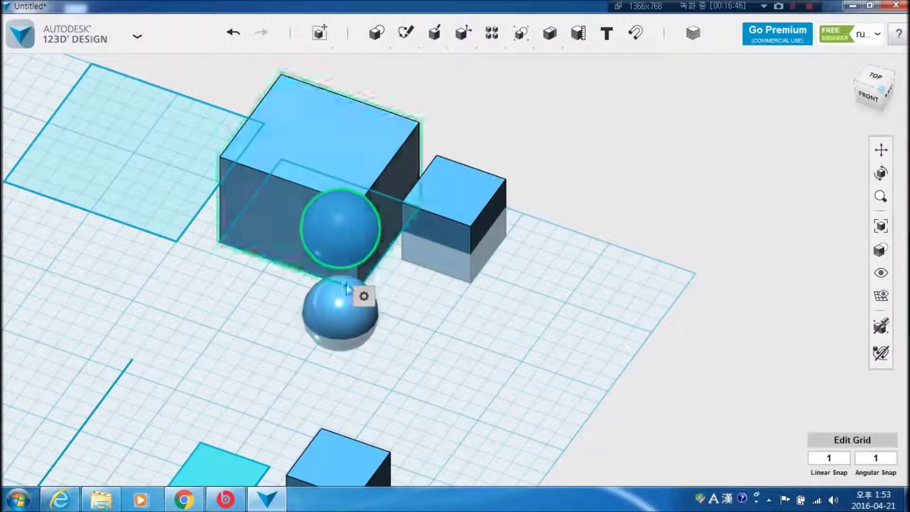
{"action": "left_click", "coordinate": [341, 297]}
{"action": "left_click", "coordinate": [419, 311]}
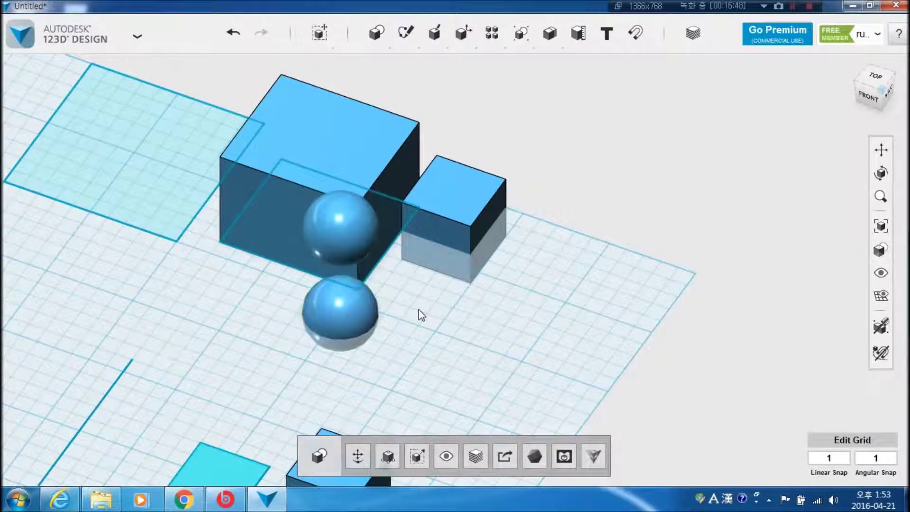
{"action": "right_click_drag", "start_coordinate": [405, 310], "coordinate": [368, 259]}
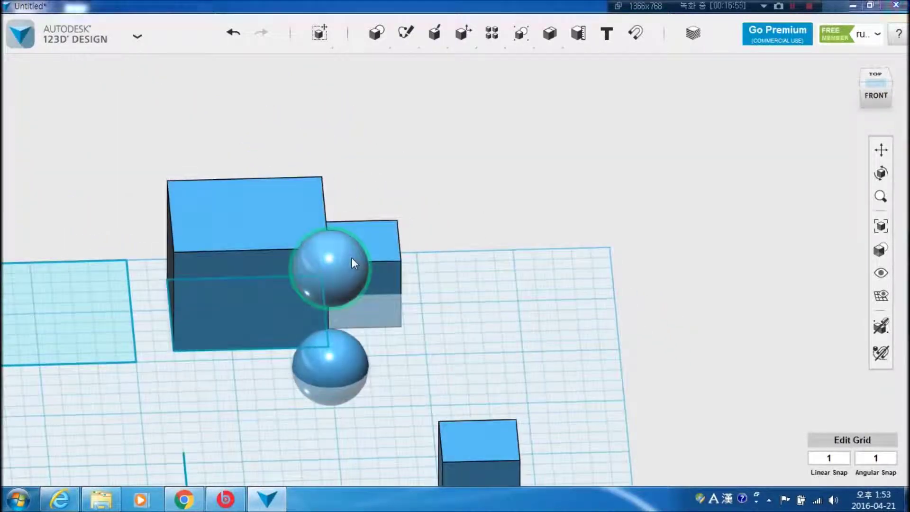
{"action": "left_click", "coordinate": [352, 257]}
{"action": "mouse_move", "coordinate": [475, 300]}
{"action": "right_mouse_down"}
{"action": "mouse_move", "coordinate": [422, 301]}
{"action": "mouse_move", "coordinate": [442, 302]}
{"action": "mouse_move", "coordinate": [462, 289]}
{"action": "right_mouse_up"}
{"action": "left_click", "coordinate": [466, 283]}
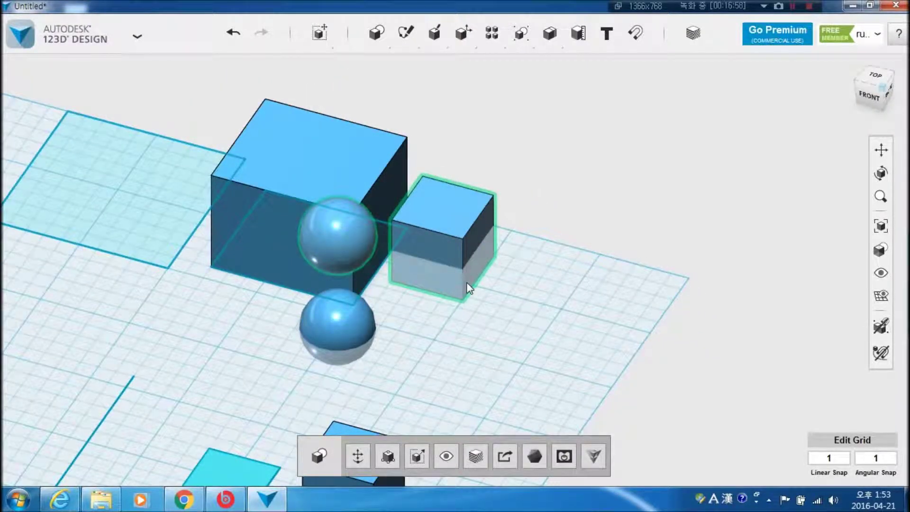
{"action": "left_click", "coordinate": [477, 300]}
{"action": "scroll", "coordinate": [487, 346], "scroll_direction": "up", "scroll_amount": 3}
{"action": "mouse_move", "coordinate": [424, 299]}
{"action": "right_mouse_down"}
{"action": "mouse_move", "coordinate": [465, 284]}
{"action": "mouse_move", "coordinate": [475, 292]}
{"action": "mouse_move", "coordinate": [422, 312]}
{"action": "right_mouse_up"}
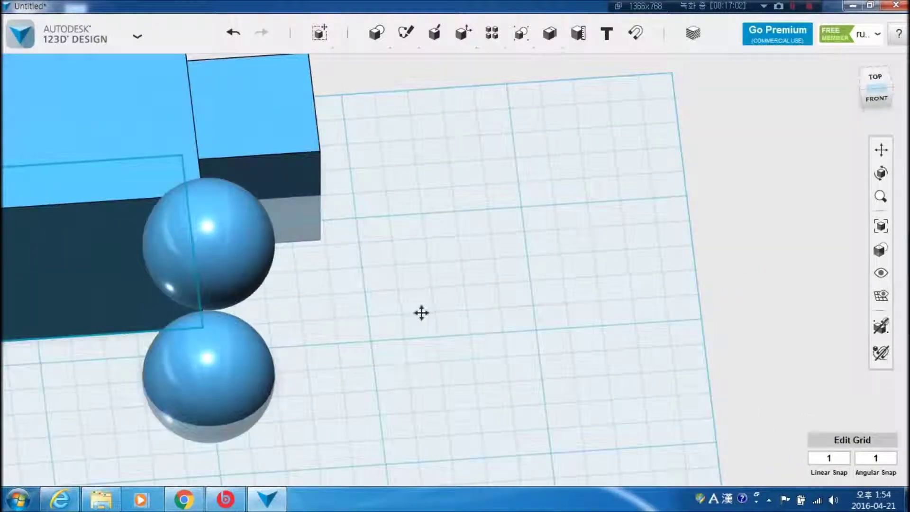
Select the large block, neighbouring box and both spheres as a group again, then pick only the upper sphere.
{"action": "scroll", "coordinate": [512, 274], "scroll_direction": "down", "scroll_amount": 5}
{"action": "left_click_drag", "start_coordinate": [541, 338], "coordinate": [307, 100]}
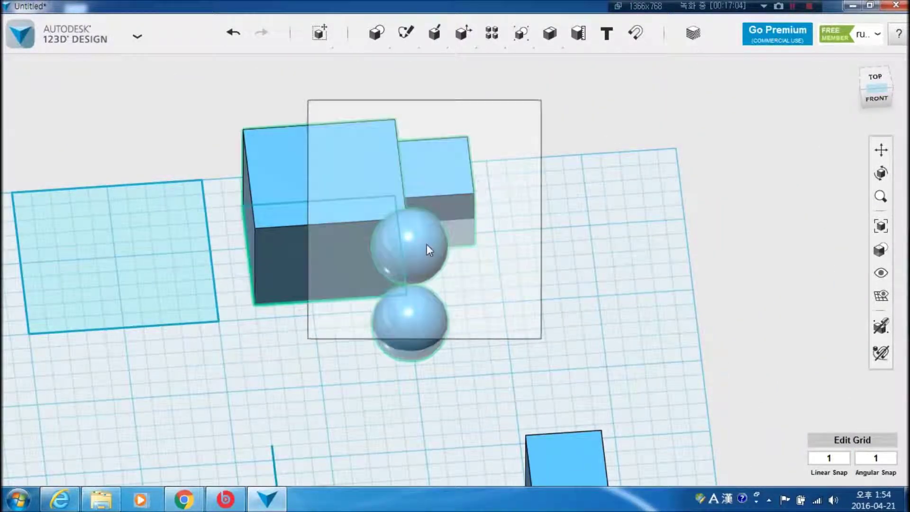
{"action": "left_click", "coordinate": [428, 249]}
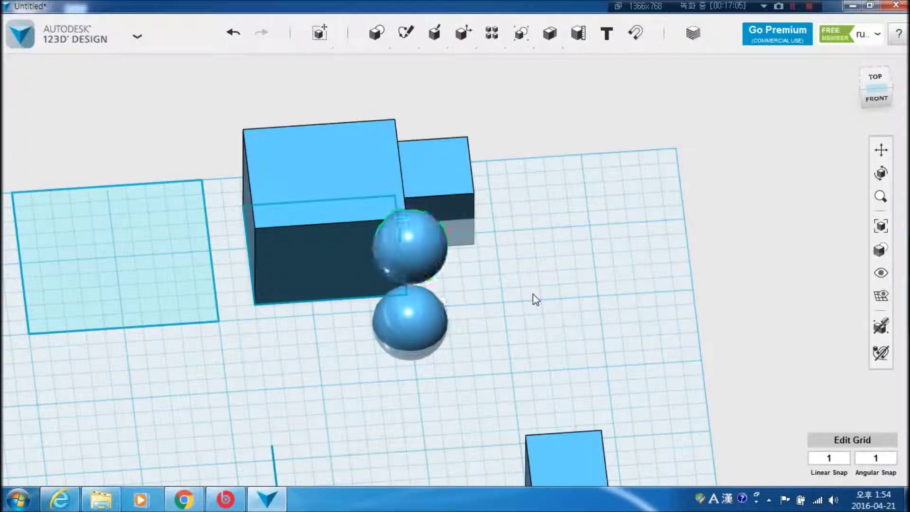
Compare the line, flat shapes and solids, selecting the flat 50 mm square and the upper sphere in turn and clearing each selection.
{"action": "scroll", "coordinate": [526, 289], "scroll_direction": "down", "scroll_amount": 5}
{"action": "middle_click_drag", "start_coordinate": [492, 319], "coordinate": [468, 250]}
{"action": "scroll", "coordinate": [467, 251], "scroll_direction": "up", "scroll_amount": 5}
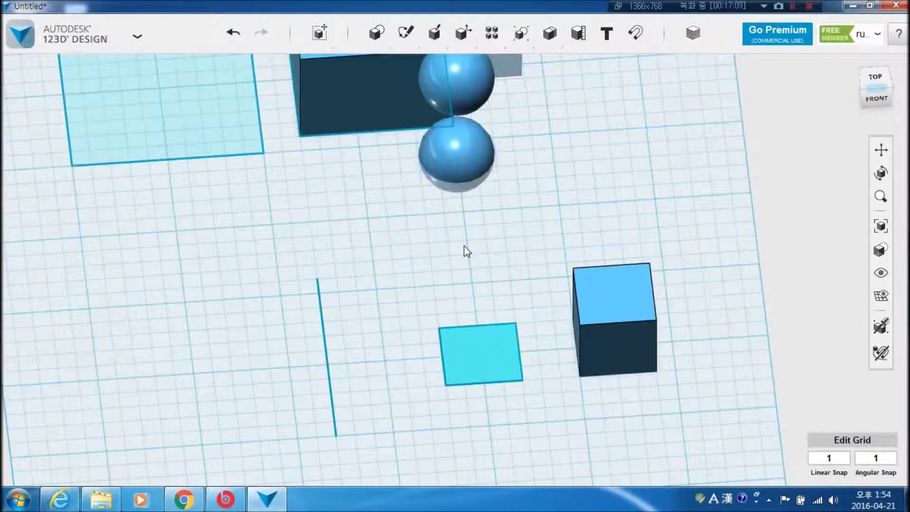
{"action": "middle_click_drag", "start_coordinate": [377, 272], "coordinate": [413, 352]}
{"action": "scroll", "coordinate": [441, 215], "scroll_direction": "down", "scroll_amount": 3}
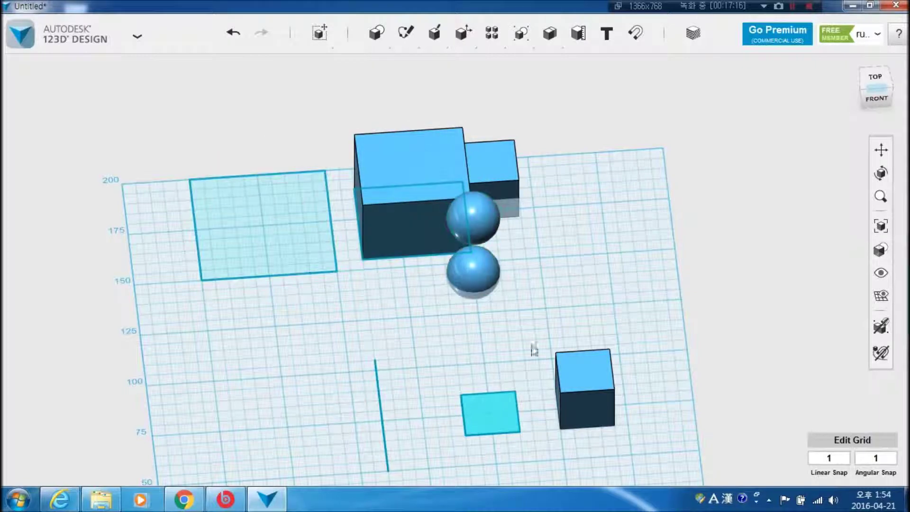
{"action": "left_click", "coordinate": [313, 260]}
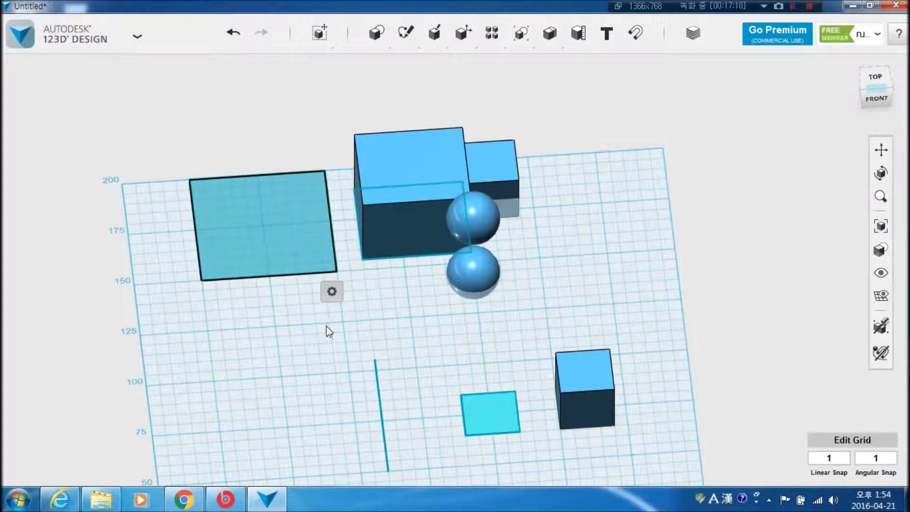
{"action": "left_click", "coordinate": [327, 339]}
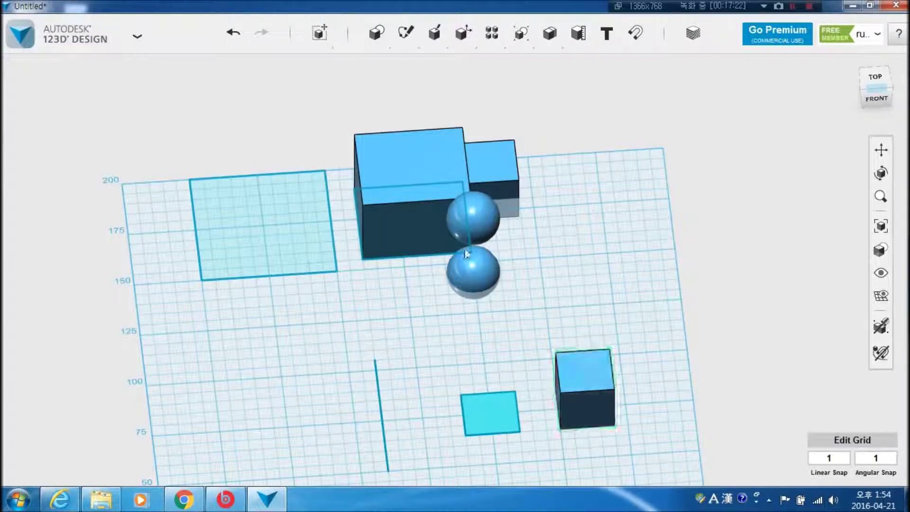
{"action": "left_click", "coordinate": [479, 237]}
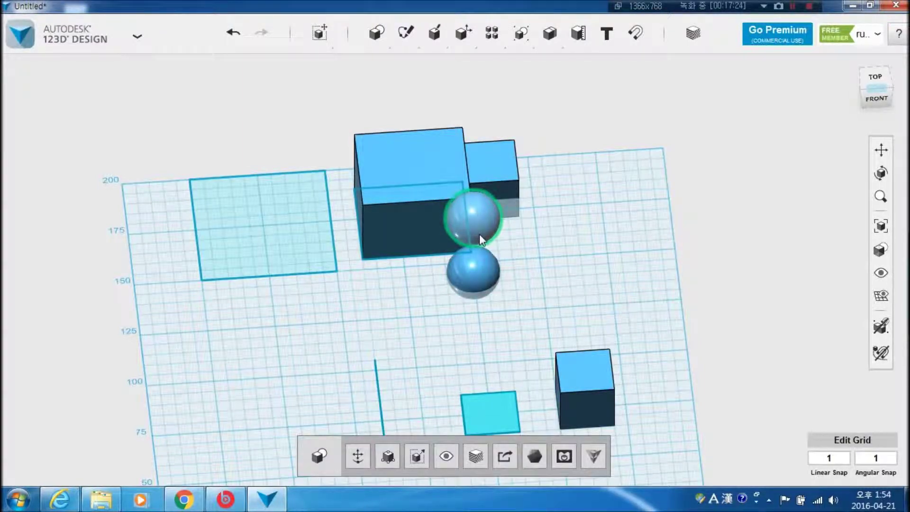
{"action": "left_click", "coordinate": [554, 305]}
{"action": "scroll", "coordinate": [541, 317], "scroll_direction": "up", "scroll_amount": 3}
{"action": "scroll", "coordinate": [542, 317], "scroll_direction": "down", "scroll_amount": 5}
{"action": "right_click_drag", "start_coordinate": [540, 331], "coordinate": [543, 309]}
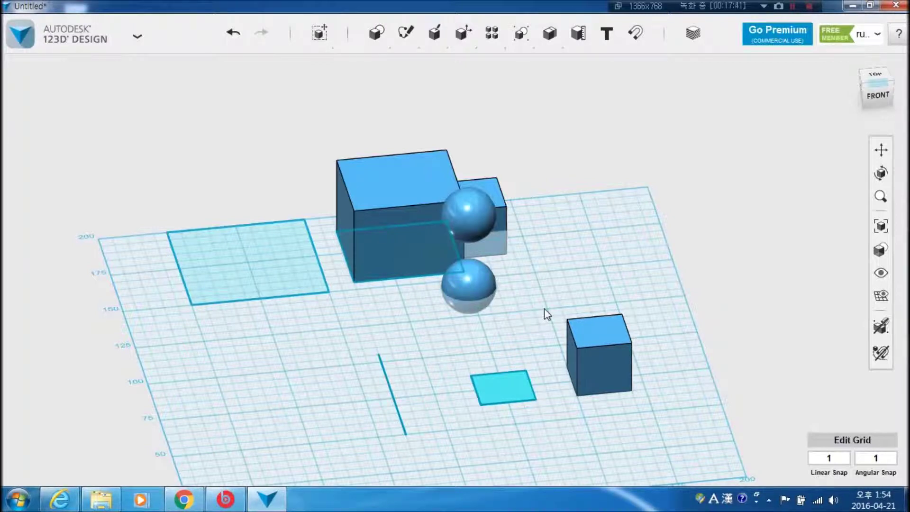
Select the upper sphere, lower sphere and large block in turn while viewing them from several angles, and clear the selection.
{"action": "mouse_move", "coordinate": [598, 250]}
{"action": "right_mouse_down"}
{"action": "mouse_move", "coordinate": [518, 251]}
{"action": "mouse_move", "coordinate": [571, 260]}
{"action": "mouse_move", "coordinate": [610, 251]}
{"action": "right_mouse_up"}
{"action": "scroll", "coordinate": [533, 237], "scroll_direction": "up", "scroll_amount": 4}
{"action": "scroll", "coordinate": [528, 242], "scroll_direction": "down", "scroll_amount": 5}
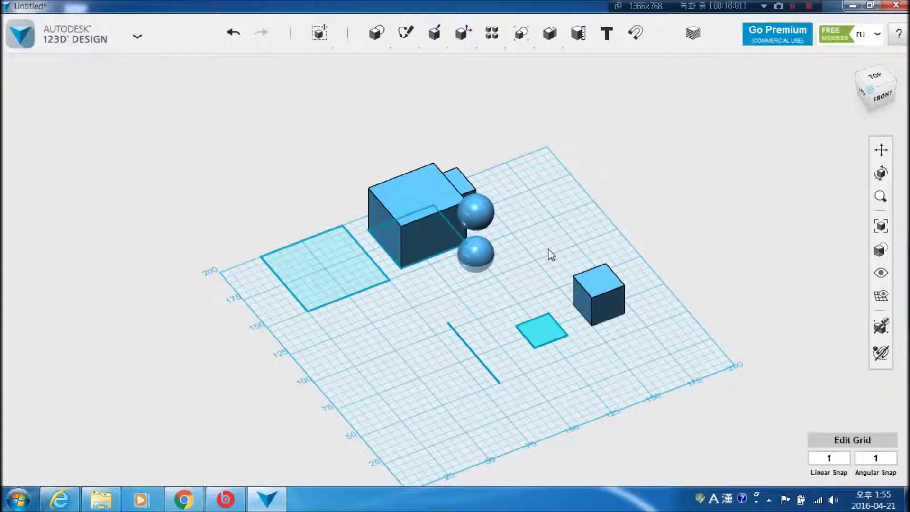
{"action": "scroll", "coordinate": [550, 254], "scroll_direction": "up", "scroll_amount": 3}
{"action": "right_click_drag", "start_coordinate": [538, 238], "coordinate": [379, 316]}
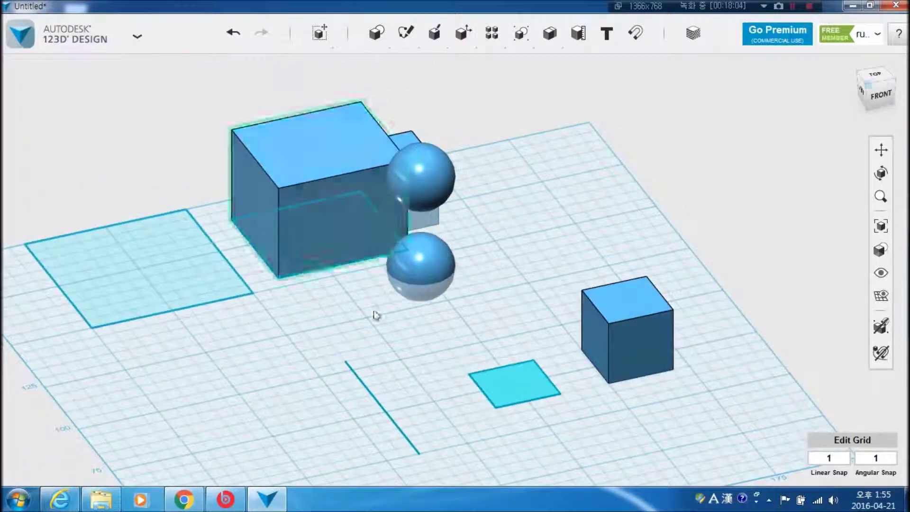
{"action": "left_click", "coordinate": [443, 187]}
{"action": "right_click_drag", "start_coordinate": [548, 242], "coordinate": [478, 228]}
{"action": "left_click", "coordinate": [420, 258]}
{"action": "left_click", "coordinate": [375, 176]}
{"action": "left_click", "coordinate": [417, 178]}
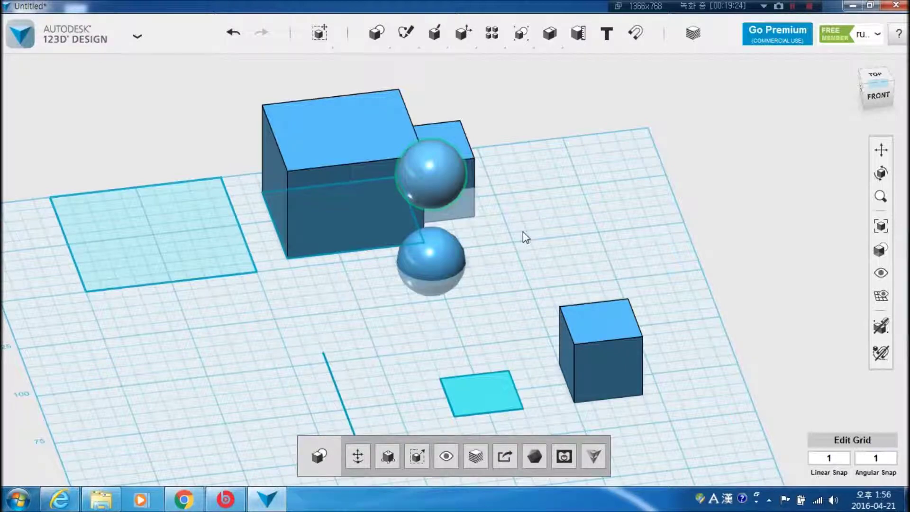
{"action": "left_click", "coordinate": [522, 232]}
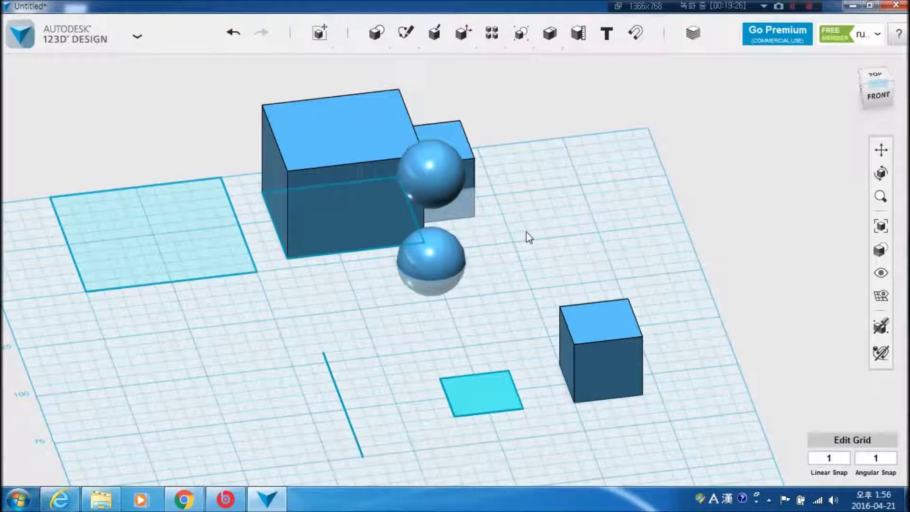
Examine the whole scene from a steeper front view and look closely at the large block, neighbouring box and two spheres.
{"action": "scroll", "coordinate": [543, 232], "scroll_direction": "down", "scroll_amount": 3}
{"action": "mouse_move", "coordinate": [536, 271]}
{"action": "right_mouse_down"}
{"action": "mouse_move", "coordinate": [470, 317]}
{"action": "mouse_move", "coordinate": [504, 256]}
{"action": "mouse_move", "coordinate": [518, 284]}
{"action": "mouse_move", "coordinate": [550, 259]}
{"action": "mouse_move", "coordinate": [573, 294]}
{"action": "mouse_move", "coordinate": [518, 331]}
{"action": "mouse_move", "coordinate": [474, 270]}
{"action": "mouse_move", "coordinate": [549, 236]}
{"action": "mouse_move", "coordinate": [534, 264]}
{"action": "right_mouse_up"}
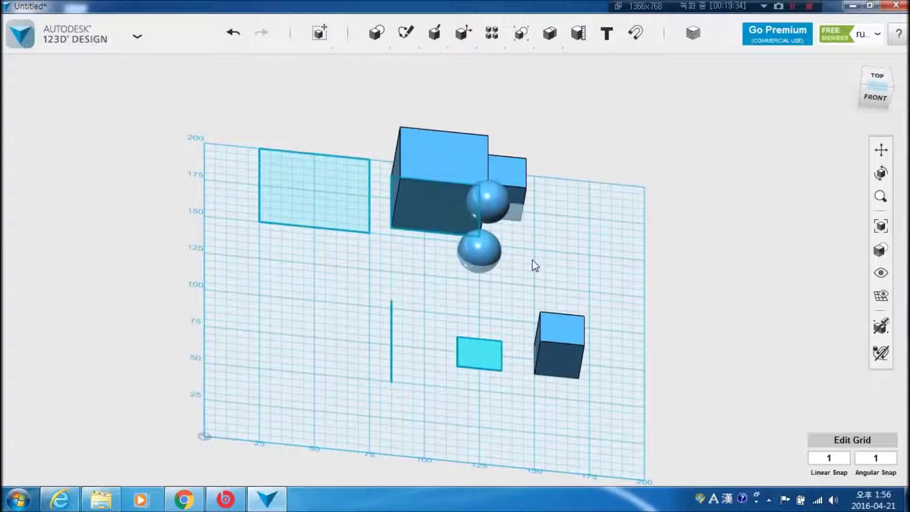
{"action": "scroll", "coordinate": [542, 272], "scroll_direction": "up", "scroll_amount": 3}
{"action": "scroll", "coordinate": [565, 249], "scroll_direction": "up", "scroll_amount": 1}
{"action": "middle_click_drag", "start_coordinate": [565, 249], "coordinate": [527, 312]}
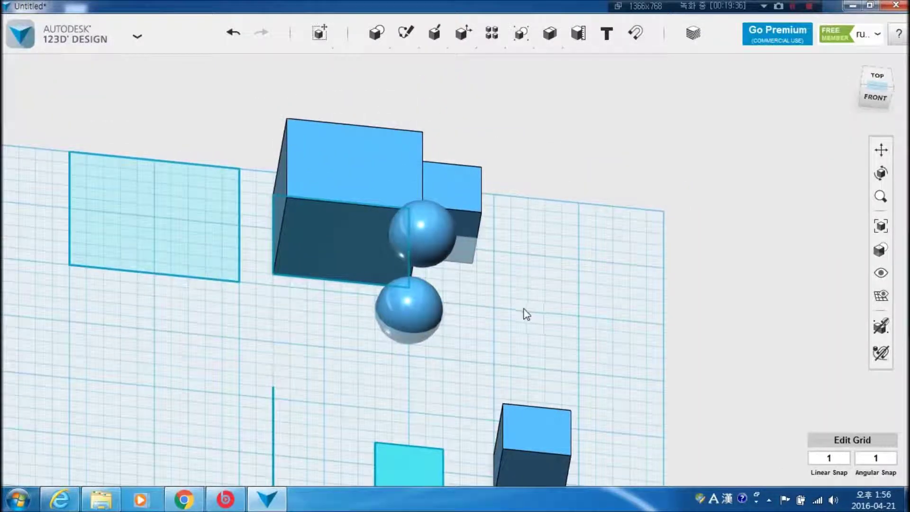
{"action": "scroll", "coordinate": [520, 314], "scroll_direction": "up", "scroll_amount": 3}
{"action": "scroll", "coordinate": [513, 309], "scroll_direction": "down", "scroll_amount": 3}
{"action": "scroll", "coordinate": [512, 309], "scroll_direction": "down", "scroll_amount": 2}
{"action": "mouse_move", "coordinate": [512, 309]}
{"action": "right_mouse_down"}
{"action": "mouse_move", "coordinate": [480, 291]}
{"action": "mouse_move", "coordinate": [524, 305]}
{"action": "right_mouse_up"}
{"action": "scroll", "coordinate": [516, 298], "scroll_direction": "up", "scroll_amount": 3}
Pick out the large block and upper sphere as individual solids and compare their positions with the neighbouring box from the opposite side.
{"action": "left_click", "coordinate": [316, 176]}
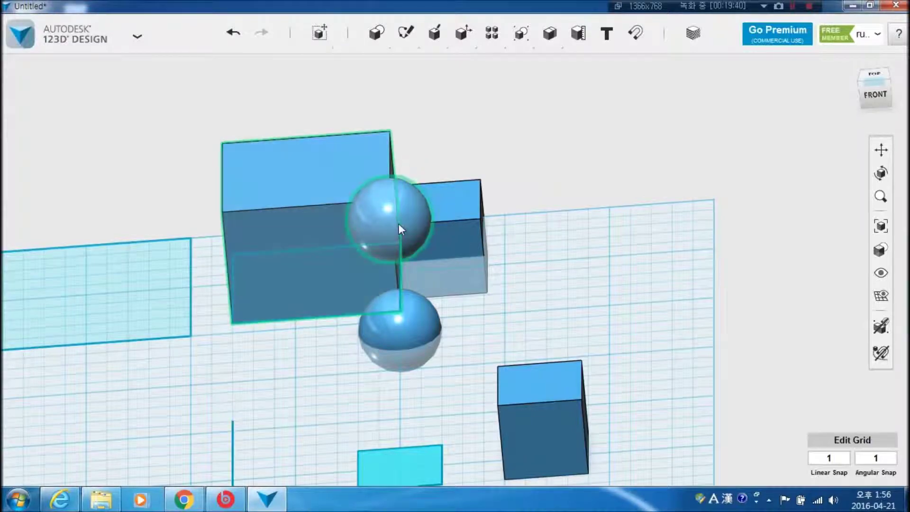
{"action": "left_click", "coordinate": [400, 223]}
{"action": "left_click", "coordinate": [411, 206]}
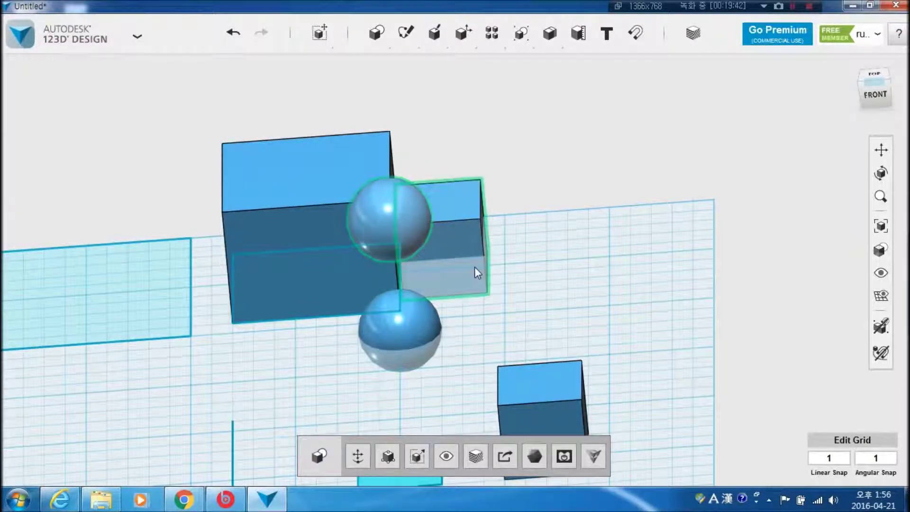
{"action": "right_click_drag", "start_coordinate": [567, 309], "coordinate": [518, 307]}
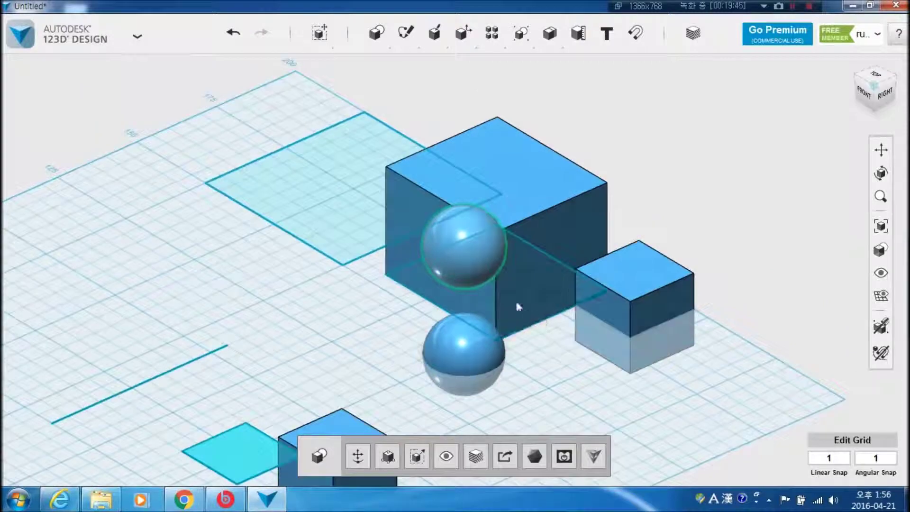
Select the lower sphere, large block and upper sphere one after another and check how they sit relative to each other.
{"action": "left_click", "coordinate": [467, 328]}
{"action": "left_click", "coordinate": [529, 233]}
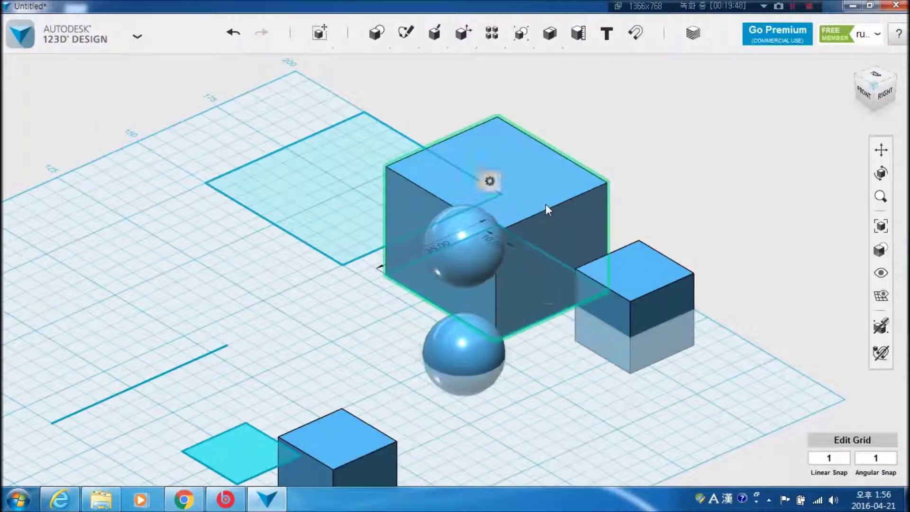
{"action": "scroll", "coordinate": [489, 327], "scroll_direction": "down", "scroll_amount": 3}
{"action": "right_click_drag", "start_coordinate": [406, 325], "coordinate": [503, 287]}
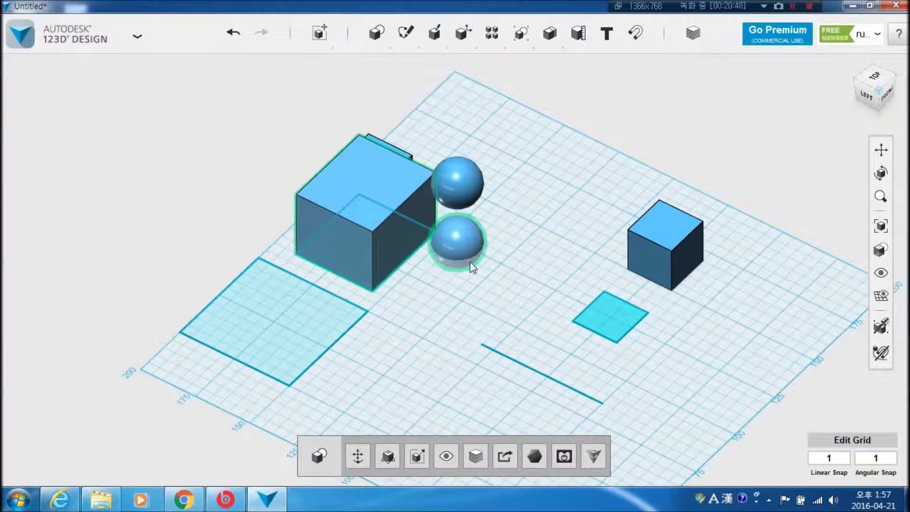
{"action": "left_click", "coordinate": [457, 198]}
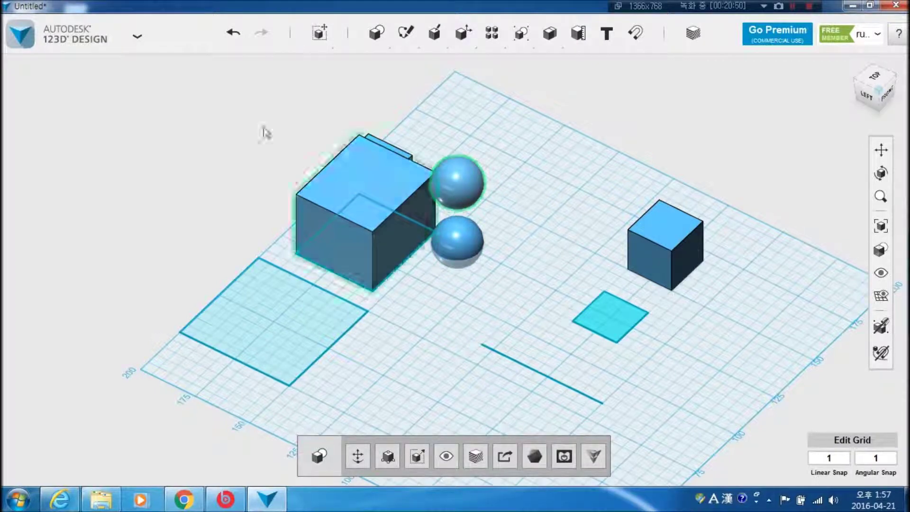
Review the file options for saving a copy, importing and exporting, close them without choosing any, and clear the selection.
{"action": "left_click", "coordinate": [90, 42]}
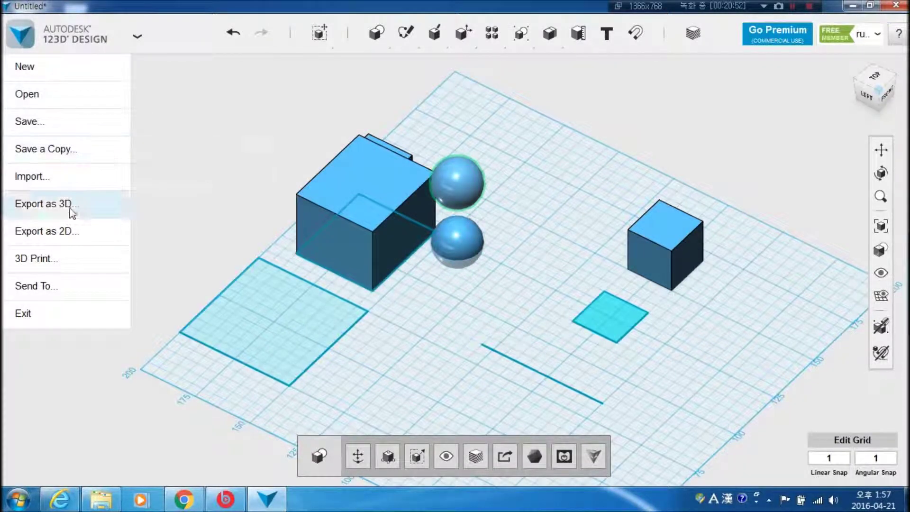
{"action": "mouse_move", "coordinate": [64, 266]}
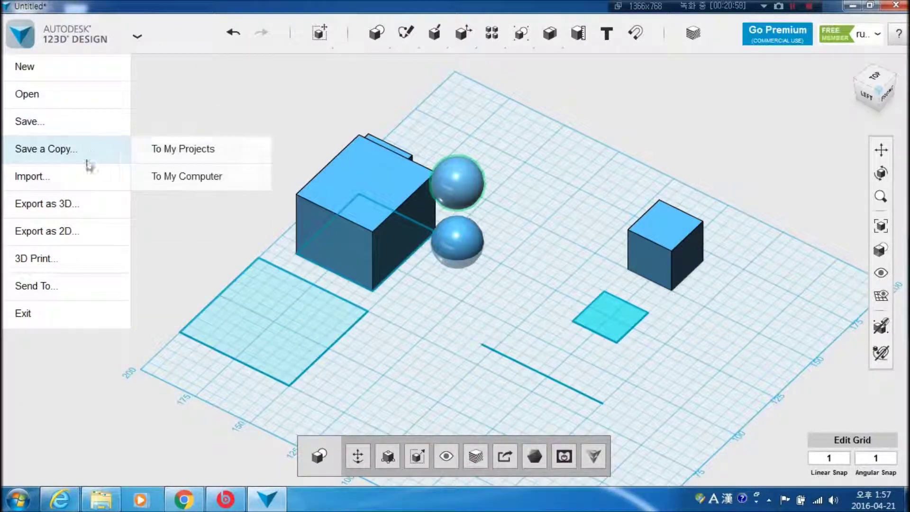
{"action": "mouse_move", "coordinate": [78, 188]}
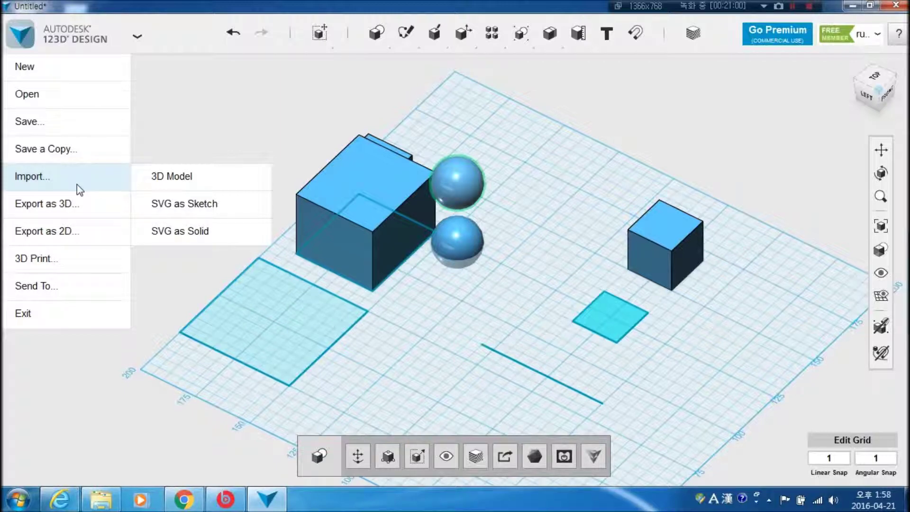
{"action": "left_click", "coordinate": [509, 318]}
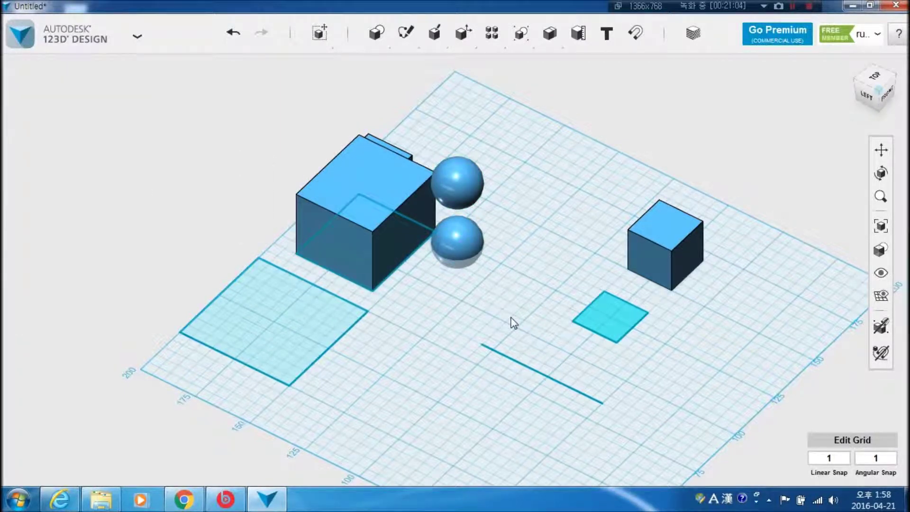